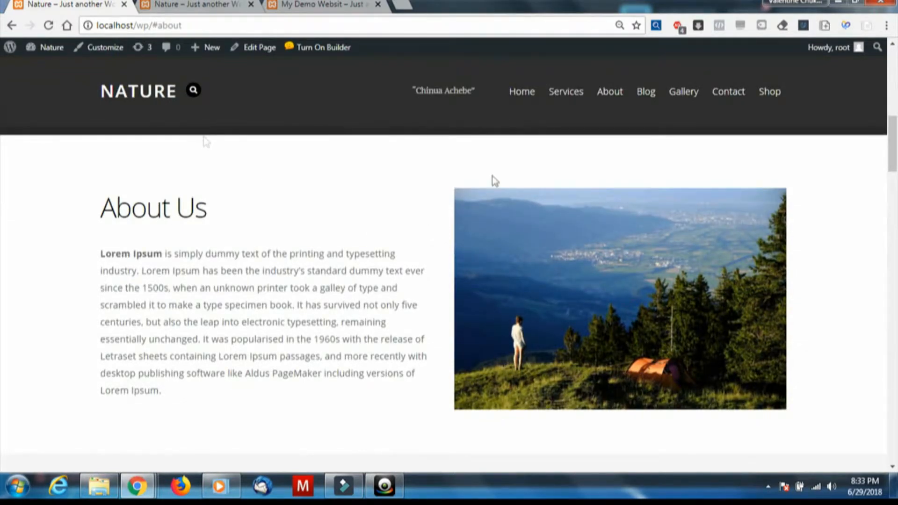
# Look through the Nature home page from the hero banner through About Us, Services, Gallery and Blog to the Contact map.
pyautogui.scroll(-8, 624, 285)
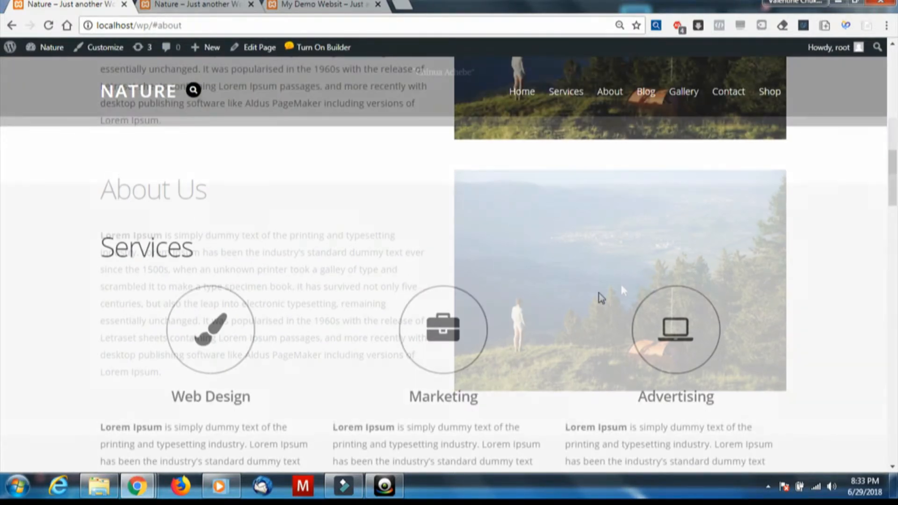
pyautogui.scroll(-8, 523, 318)
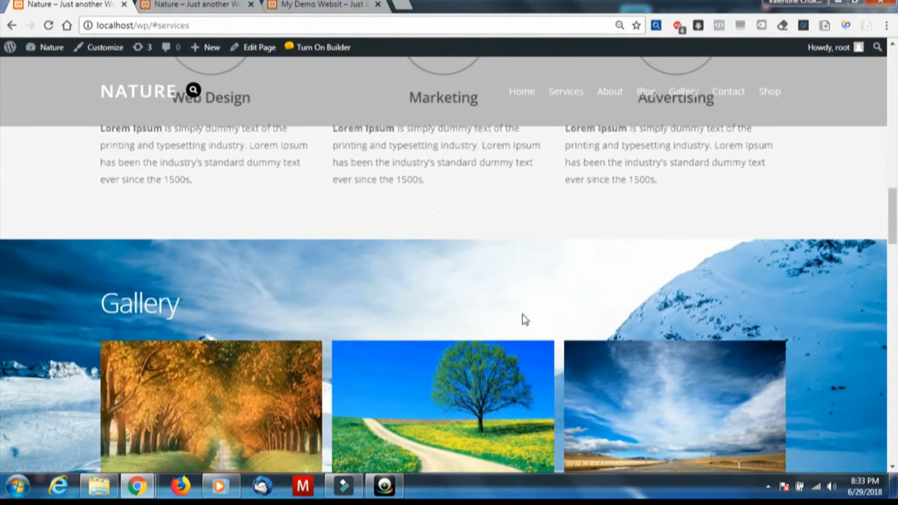
pyautogui.scroll(-8, 518, 330)
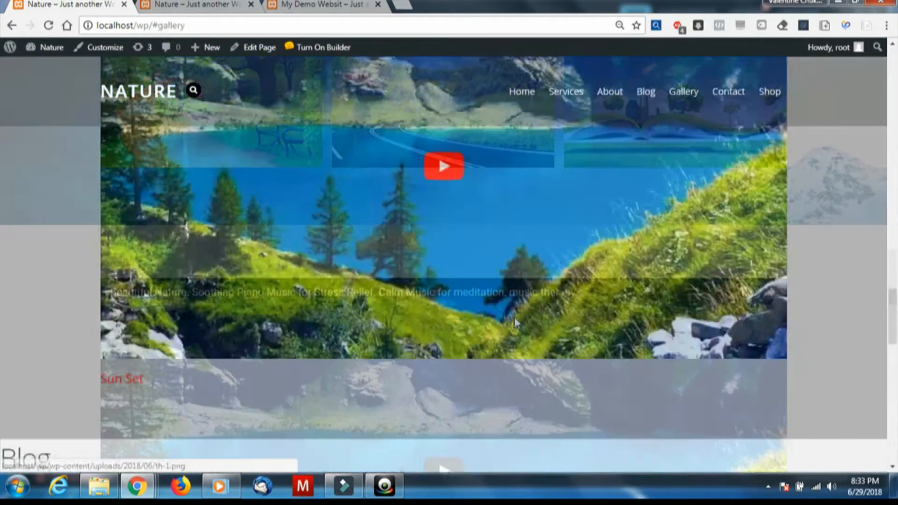
pyautogui.scroll(-8, 509, 325)
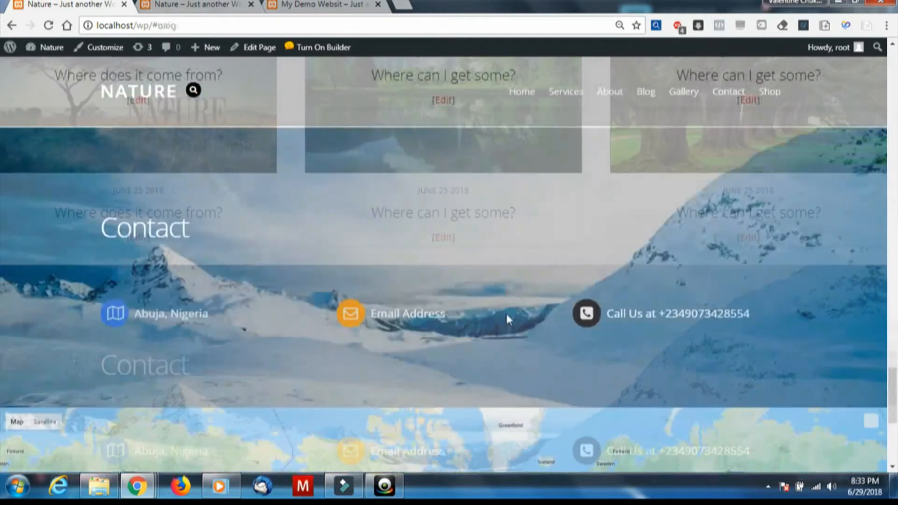
pyautogui.scroll(-3, 506, 319)
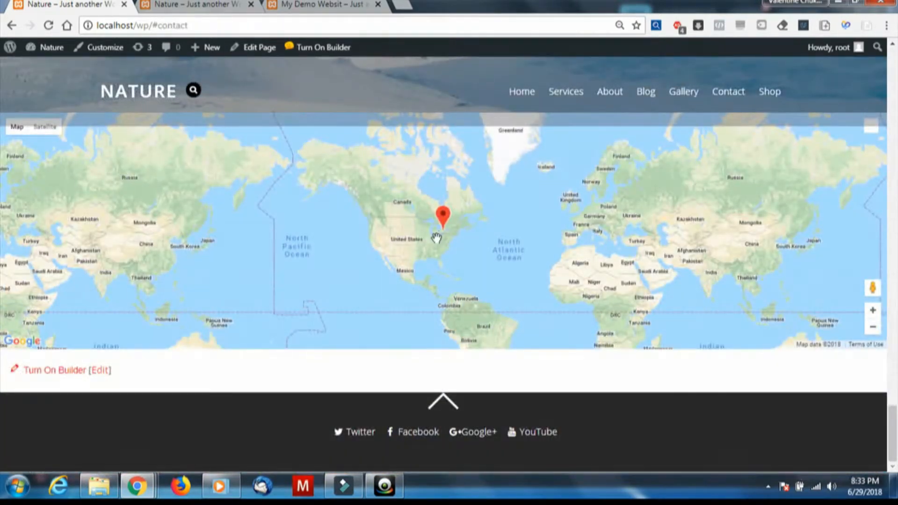
pyautogui.scroll(10, 436, 239)
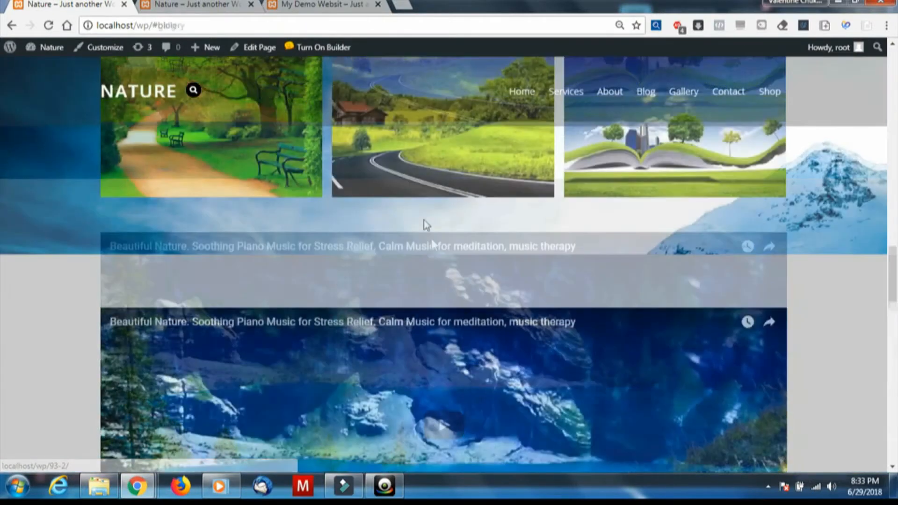
pyautogui.scroll(10, 427, 226)
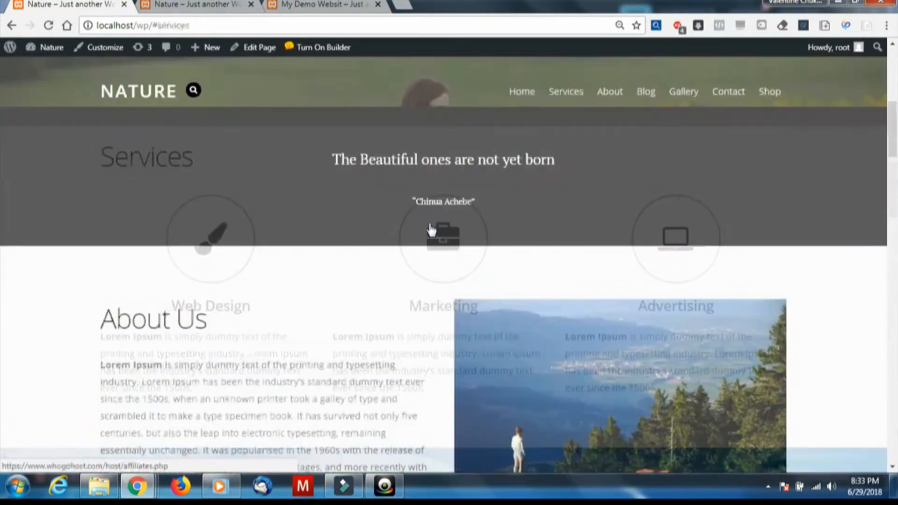
pyautogui.scroll(5, 431, 229)
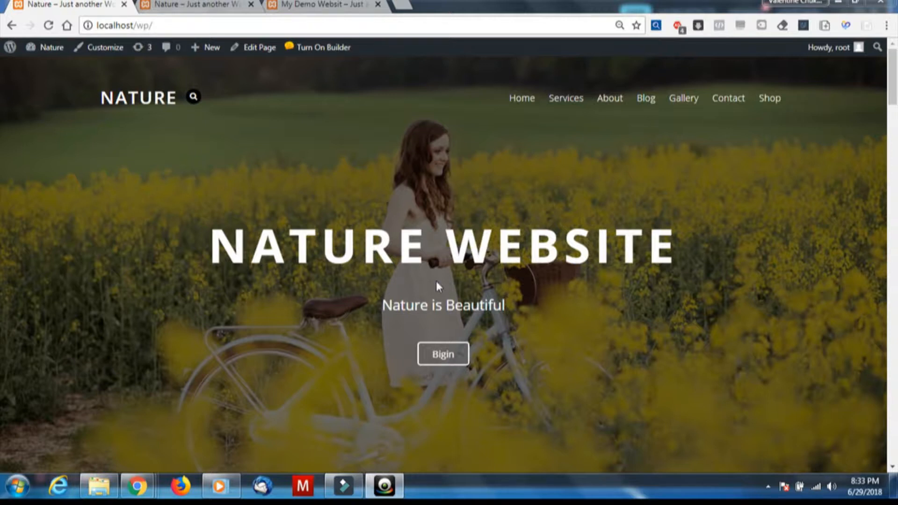
pyautogui.scroll(-10, 485, 203)
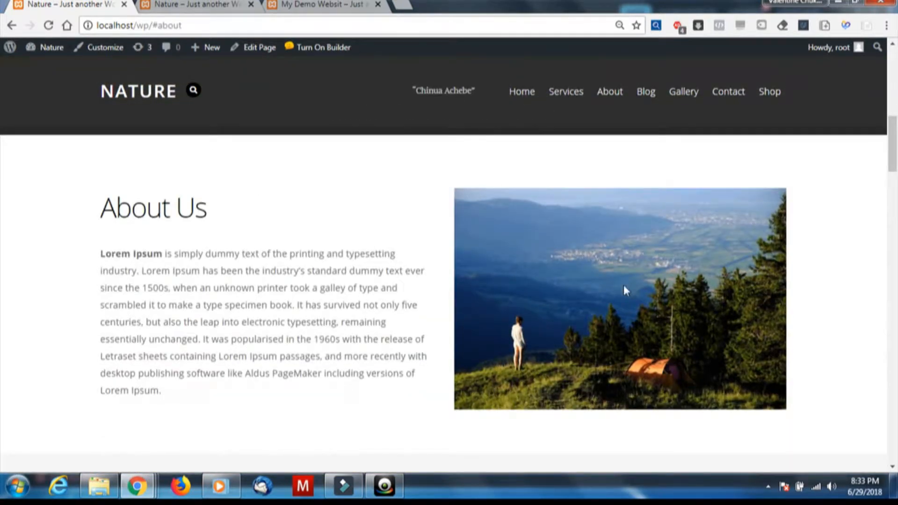
pyautogui.scroll(-15, 523, 314)
pyautogui.scroll(-15, 515, 322)
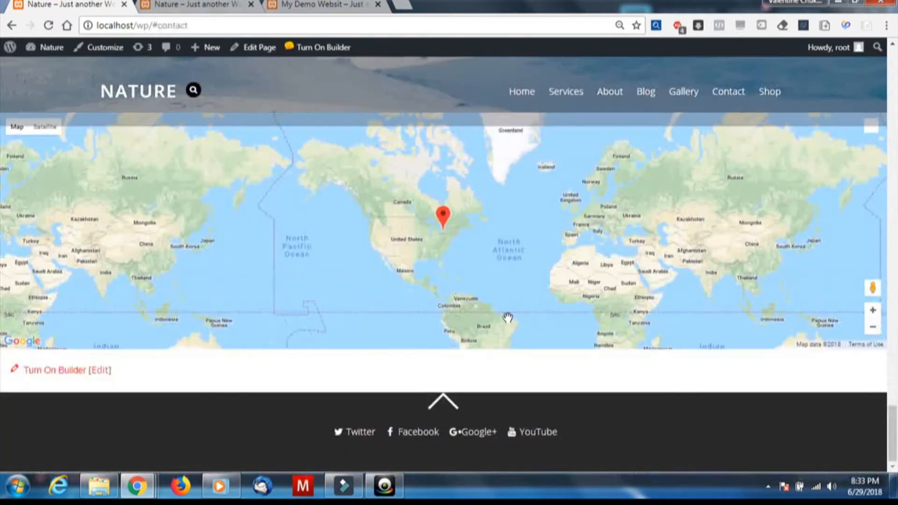
pyautogui.scroll(15, 431, 239)
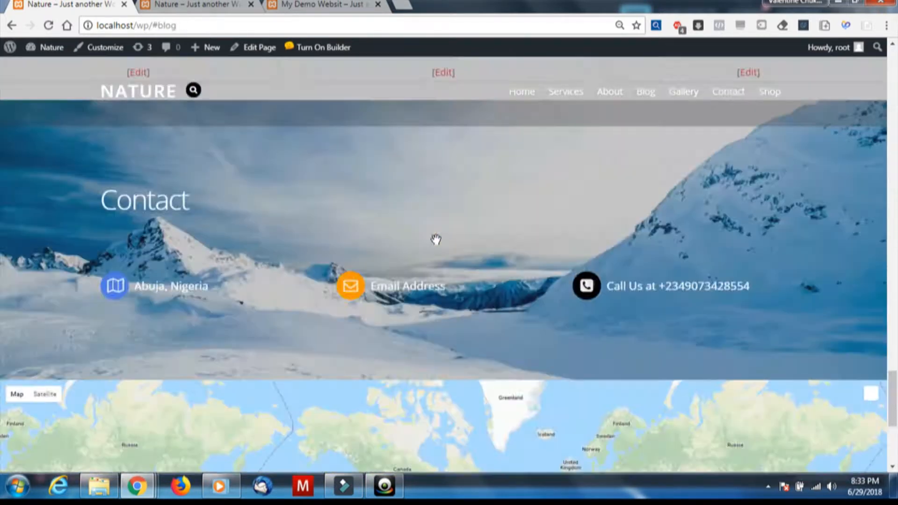
pyautogui.scroll(6, 430, 231)
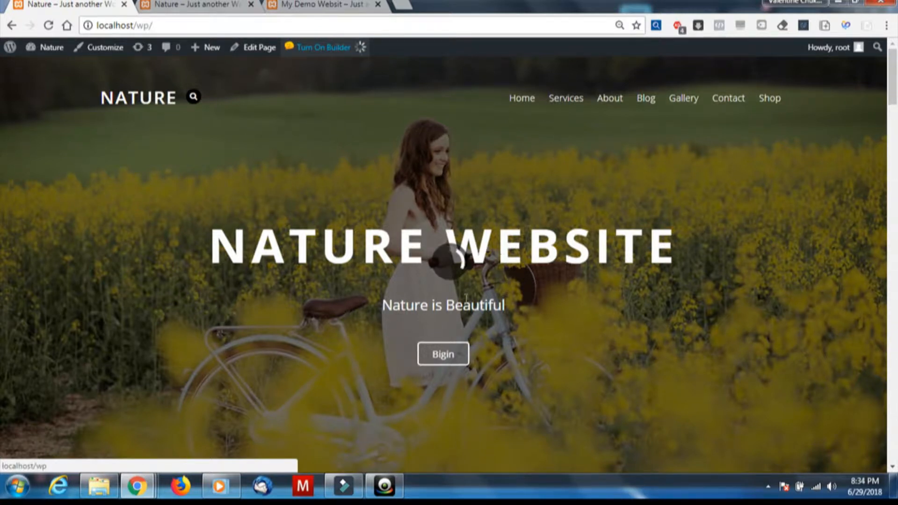
# Compare the home page rows in the front-end builder with the published page in the second browser tab.
pyautogui.scroll(-7, 481, 294)
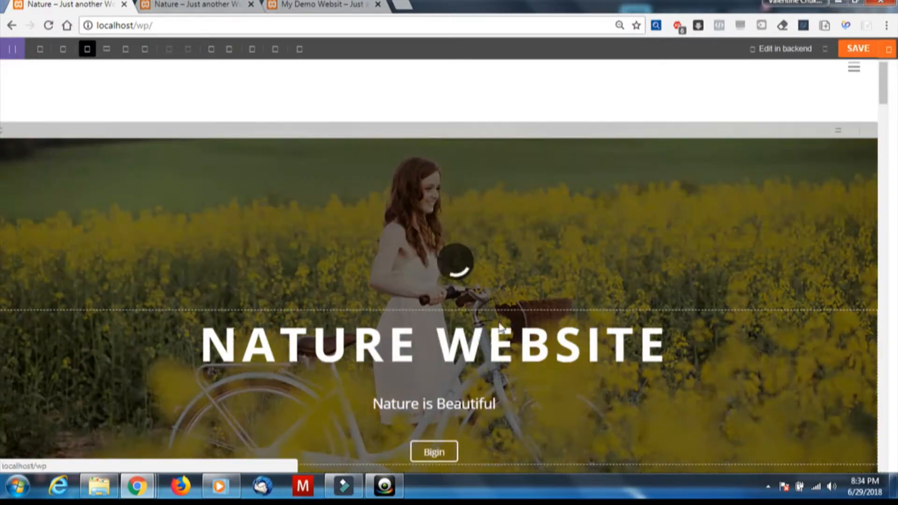
pyautogui.scroll(-10, 496, 325)
pyautogui.scroll(8, 495, 324)
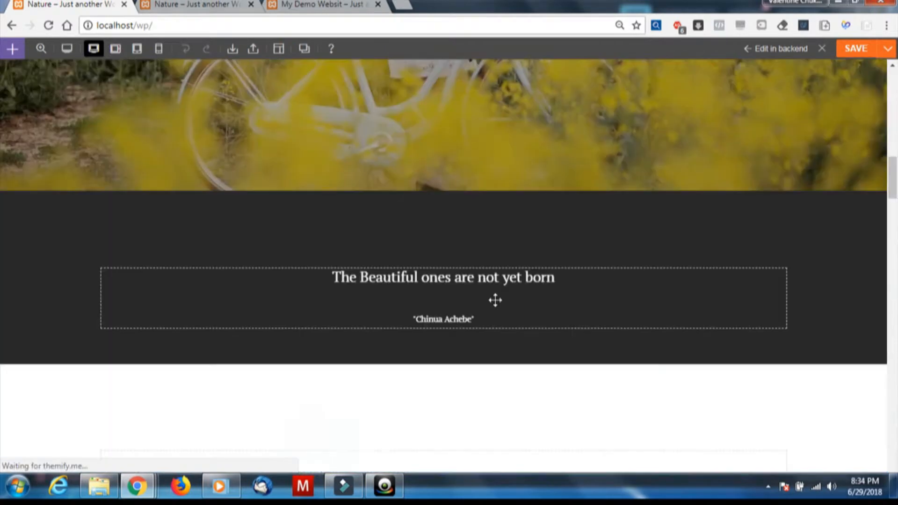
pyautogui.scroll(10, 492, 287)
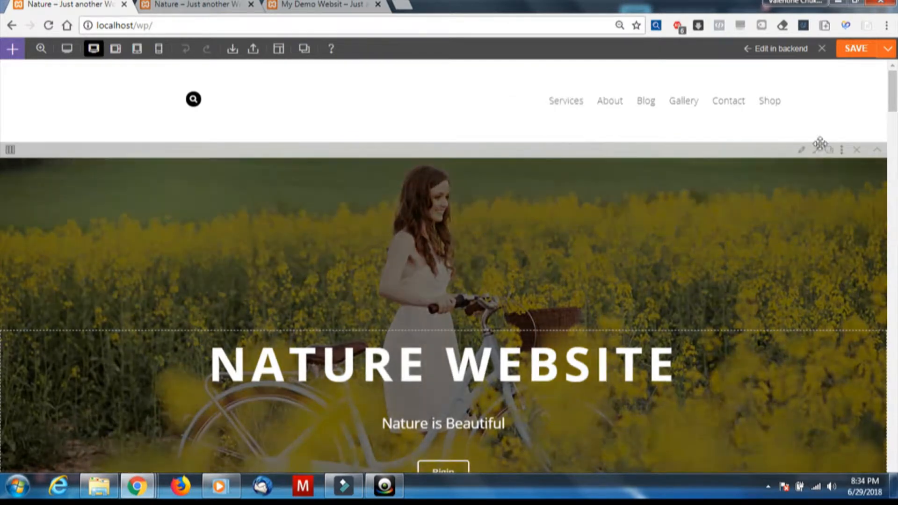
pyautogui.scroll(-7, 701, 211)
pyautogui.scroll(5, 591, 167)
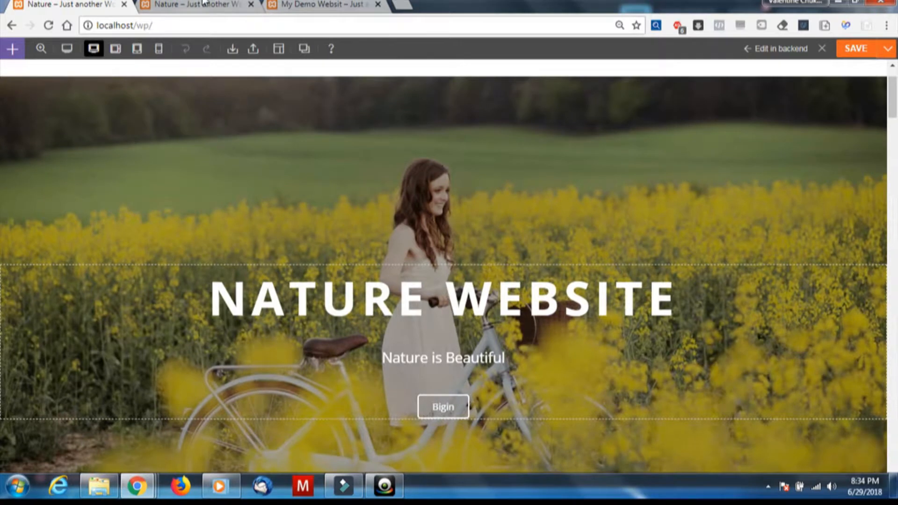
pyautogui.click(204, 4)
pyautogui.scroll(-5, 398, 155)
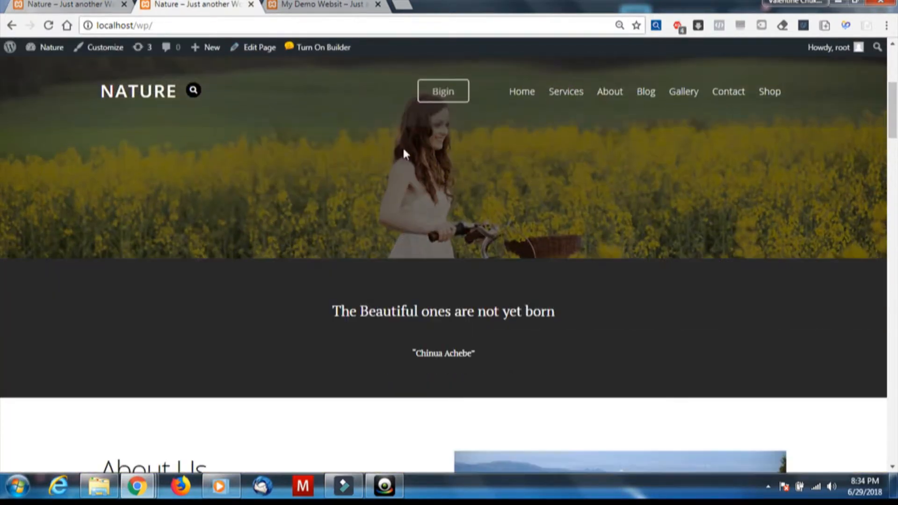
pyautogui.scroll(5, 458, 182)
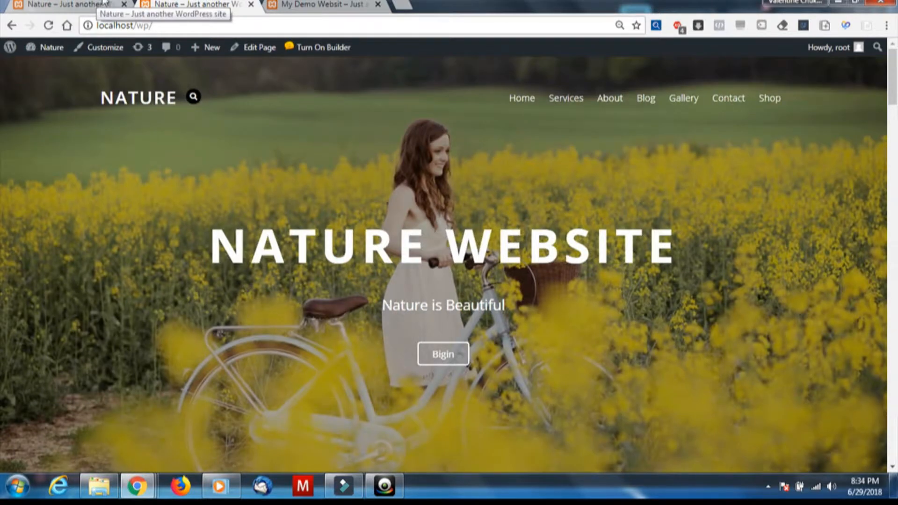
# Return to the builder and open the background styling options of the hero row.
pyautogui.click(104, 4)
pyautogui.scroll(-3, 423, 172)
pyautogui.scroll(4, 435, 185)
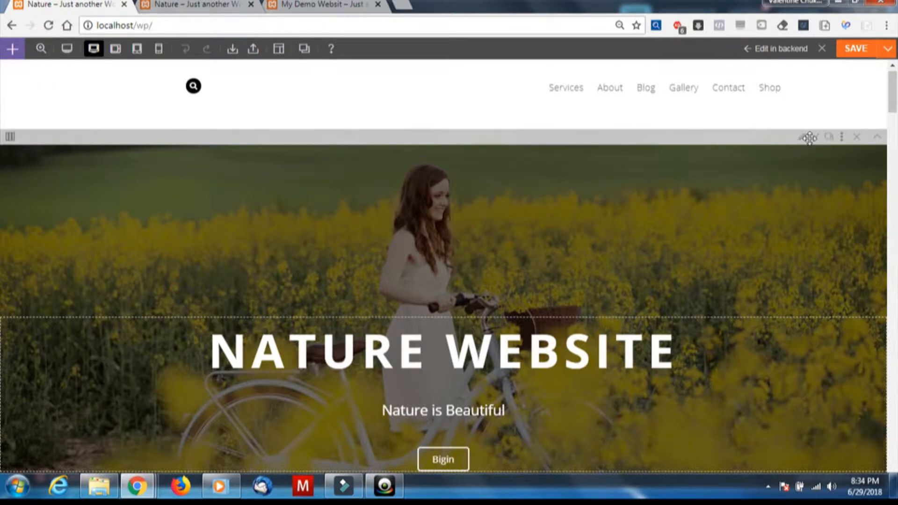
pyautogui.click(803, 137)
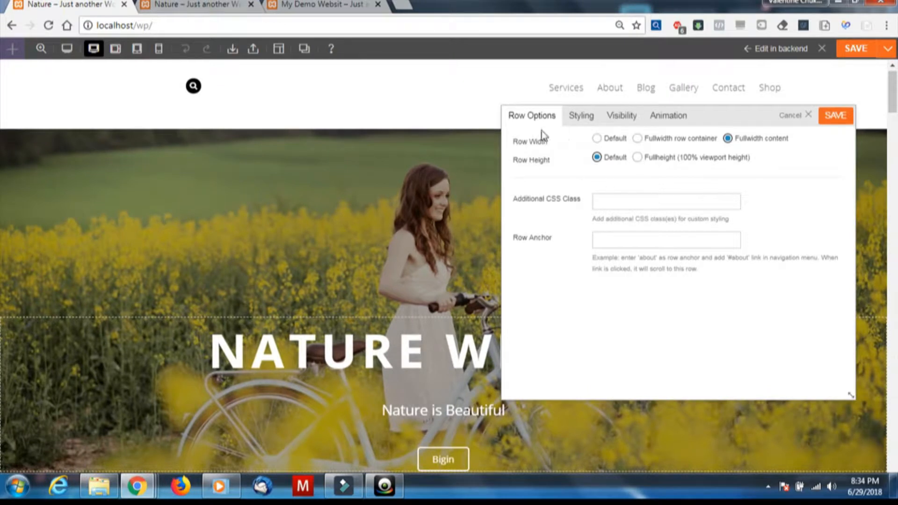
pyautogui.click(581, 121)
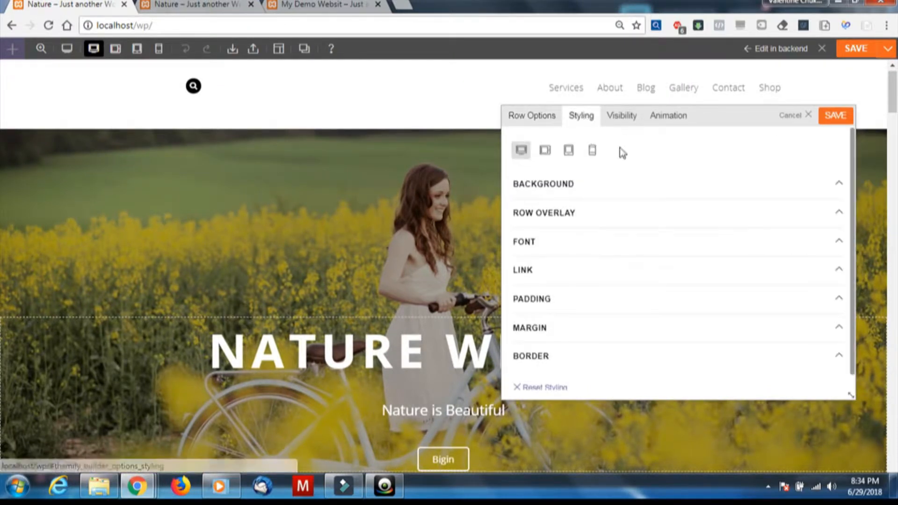
pyautogui.click(565, 185)
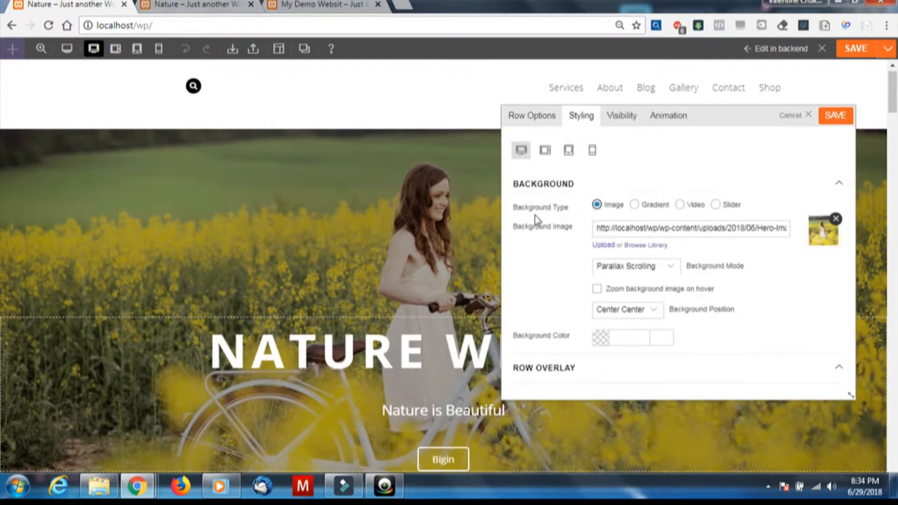
# Try the Gradient background type on the hero row, set it to Video, and save the row's styling.
pyautogui.click(634, 205)
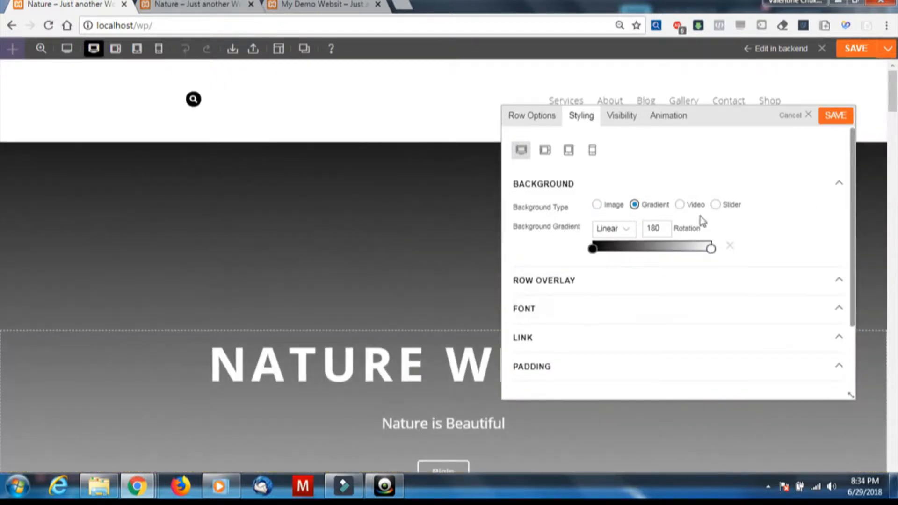
pyautogui.click(680, 206)
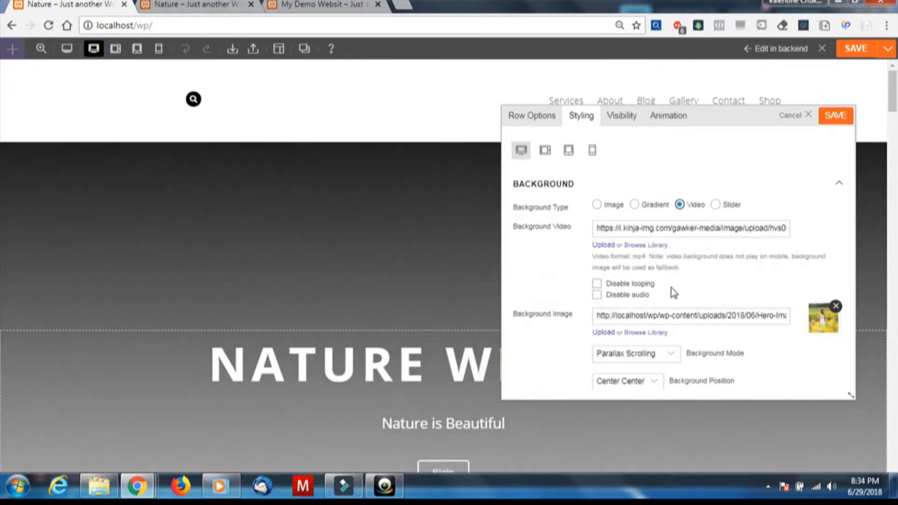
pyautogui.scroll(-5, 709, 237)
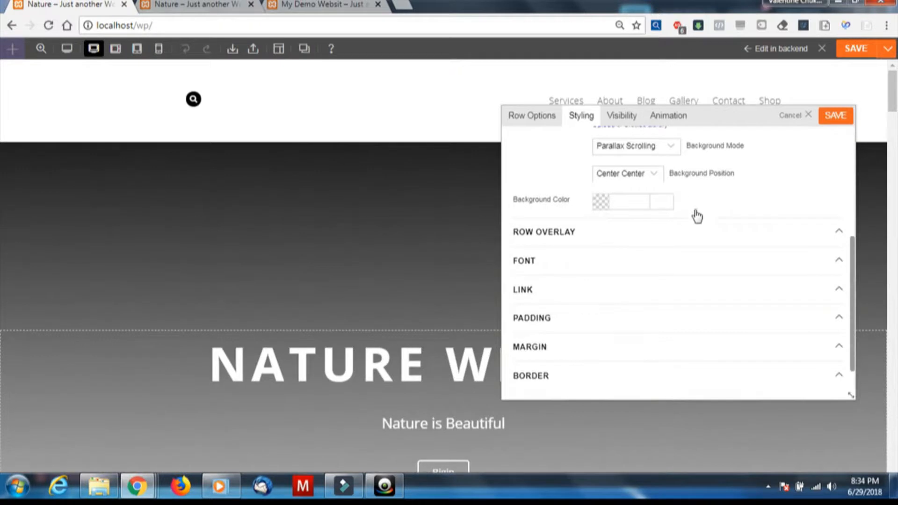
pyautogui.scroll(5, 695, 193)
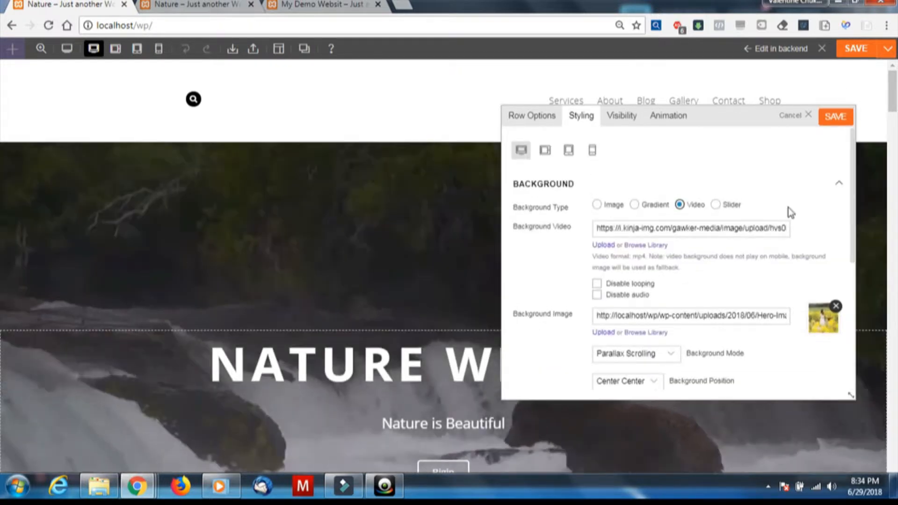
pyautogui.scroll(-5, 419, 259)
pyautogui.scroll(5, 418, 261)
pyautogui.scroll(-5, 414, 266)
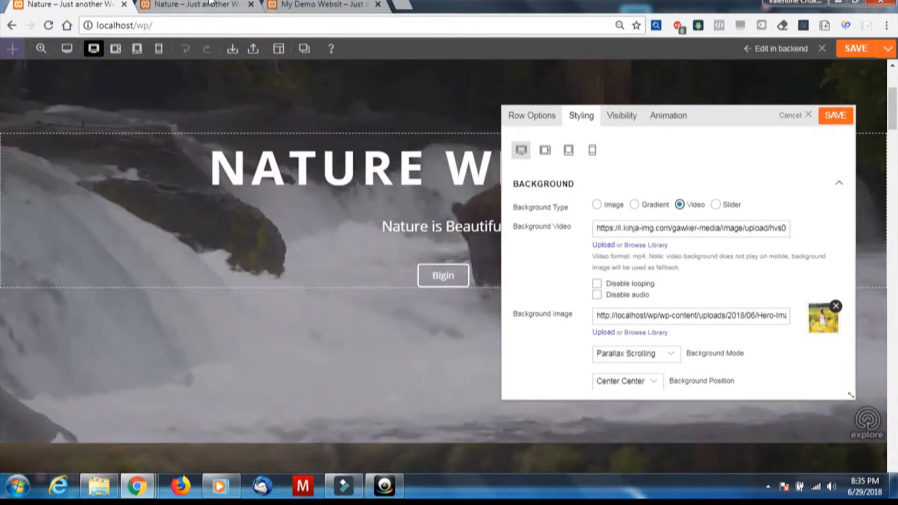
pyautogui.click(844, 118)
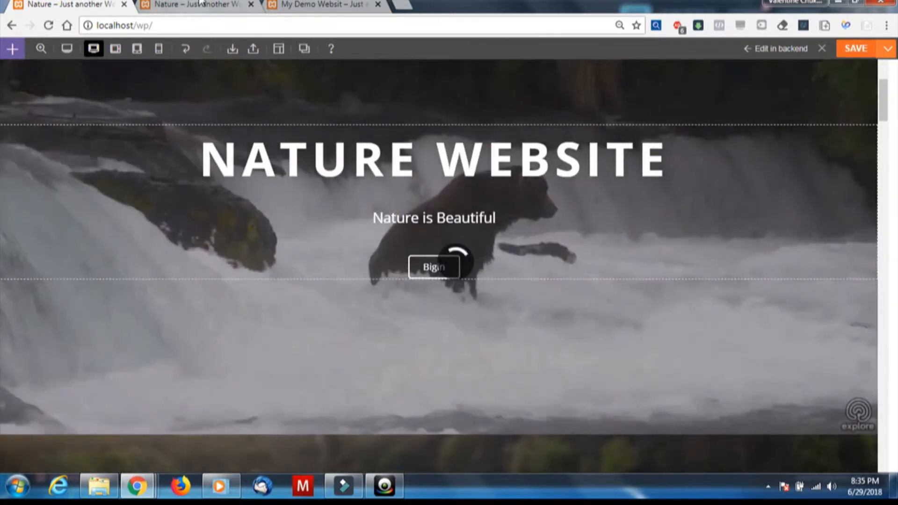
# Reload the published home page in the second browser tab and check the hero's video background and the sections below it.
pyautogui.click(194, 6)
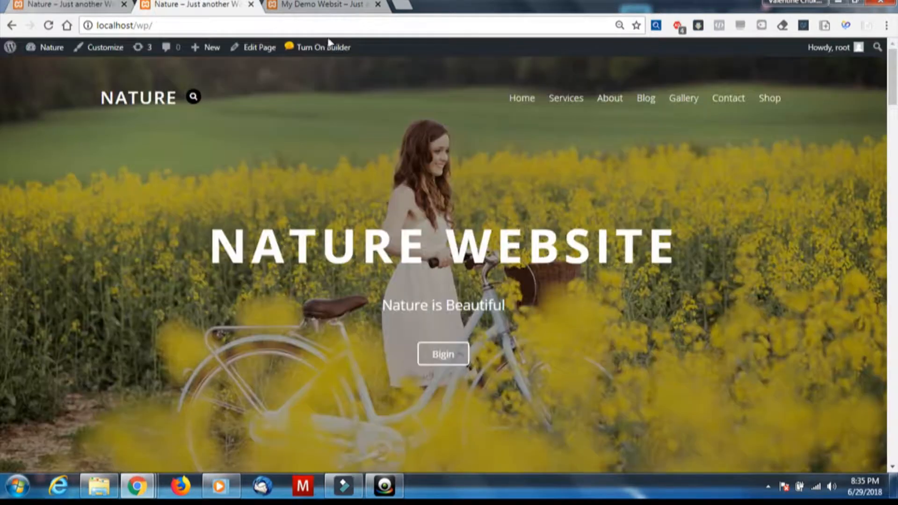
pyautogui.click(127, 99)
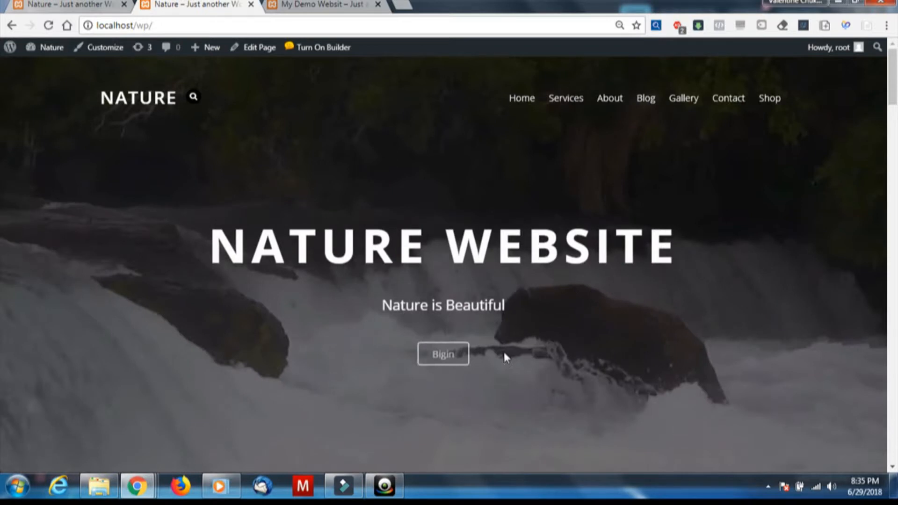
pyautogui.scroll(-3, 432, 246)
pyautogui.scroll(-10, 433, 246)
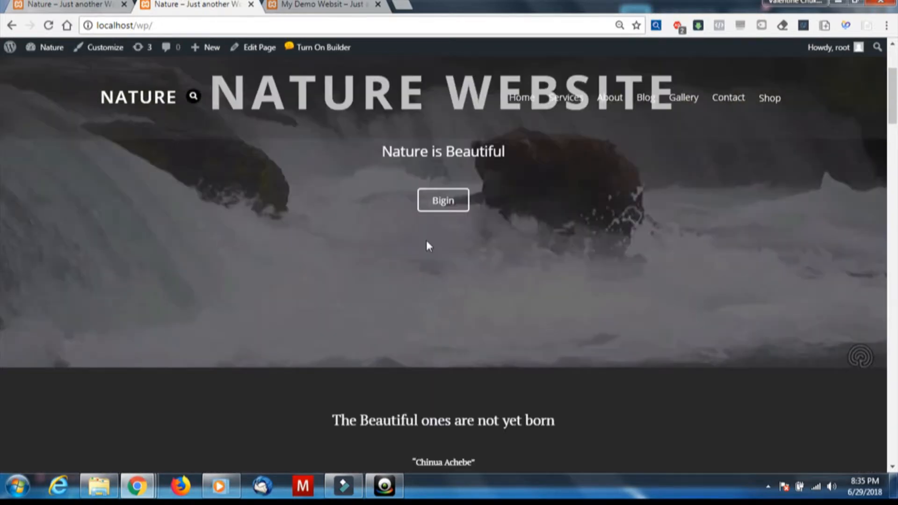
pyautogui.scroll(-15, 448, 209)
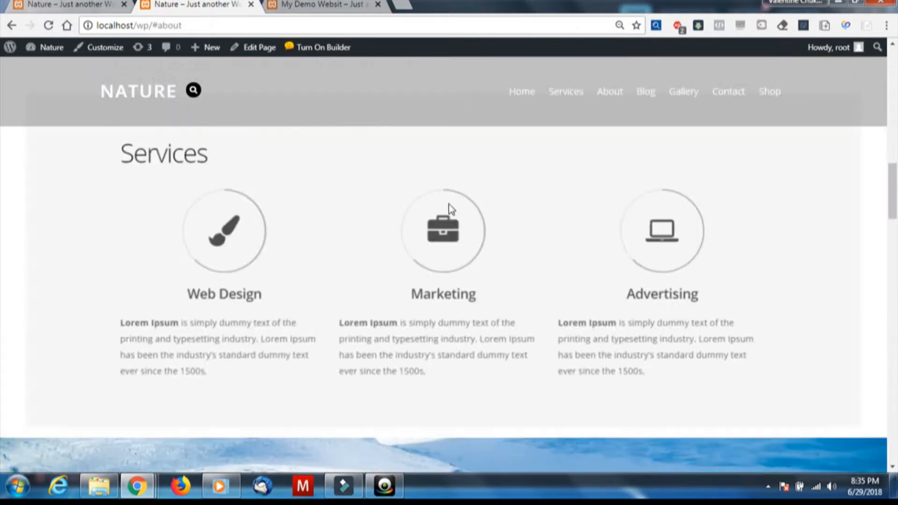
pyautogui.scroll(20, 445, 213)
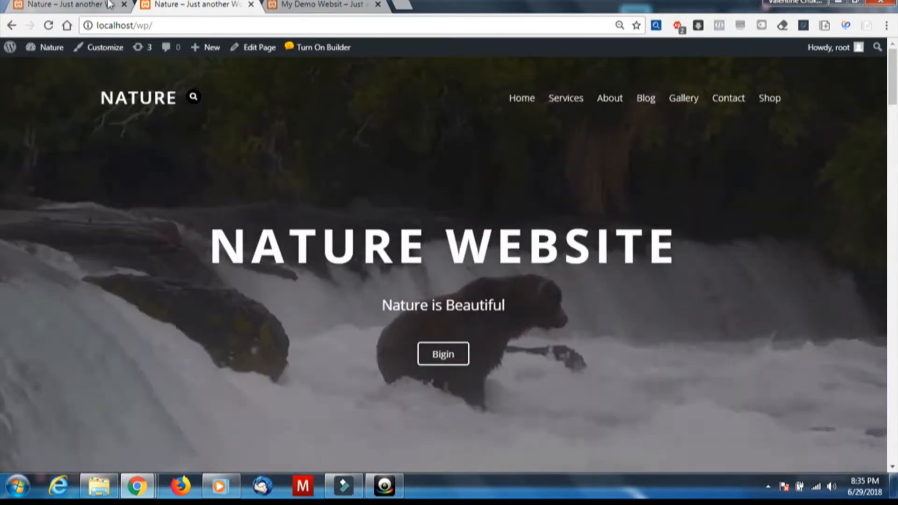
# In the builder, inspect the background, text and animation settings of the hero's NATURE WEBSITE title, save it, and check the Bigin button's settings.
pyautogui.click(322, 47)
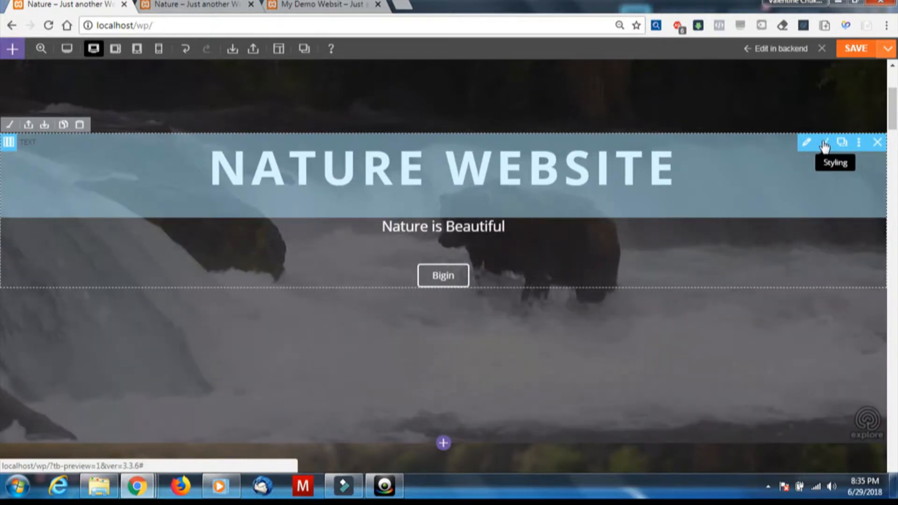
pyautogui.click(823, 145)
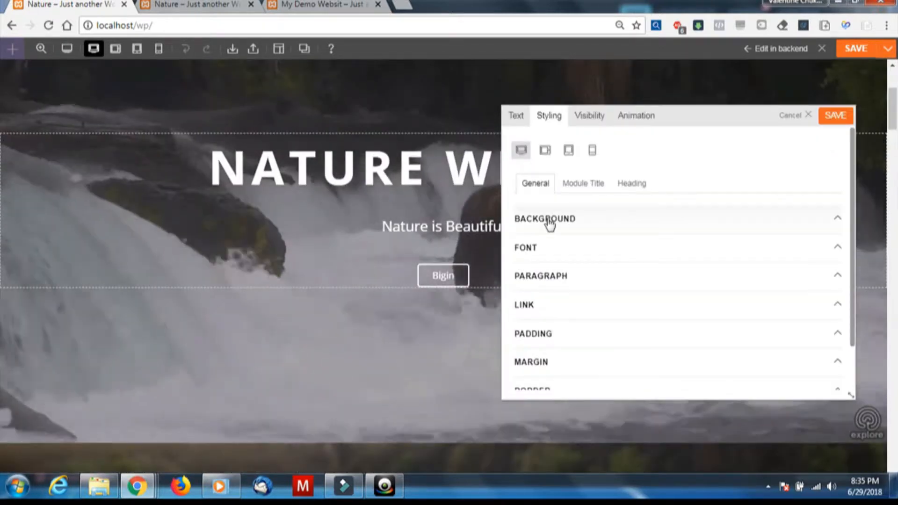
pyautogui.click(567, 219)
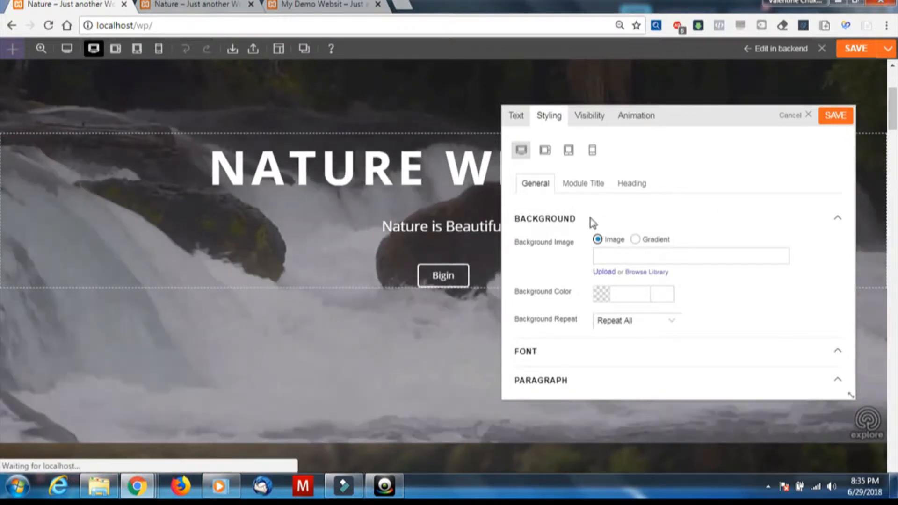
pyautogui.click(517, 117)
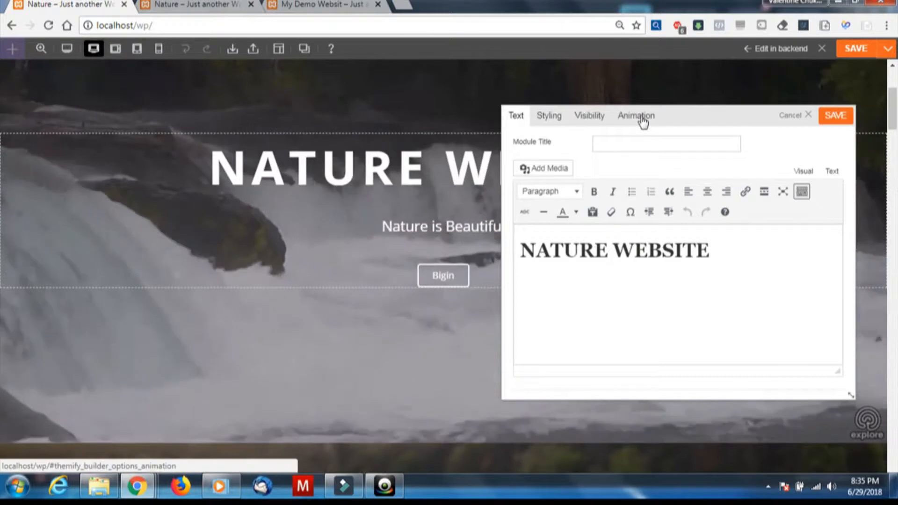
pyautogui.click(642, 121)
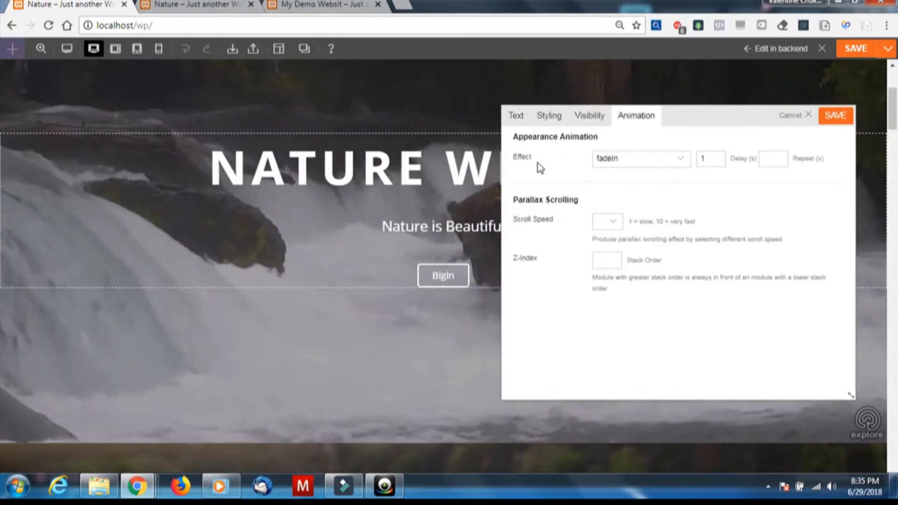
pyautogui.click(838, 117)
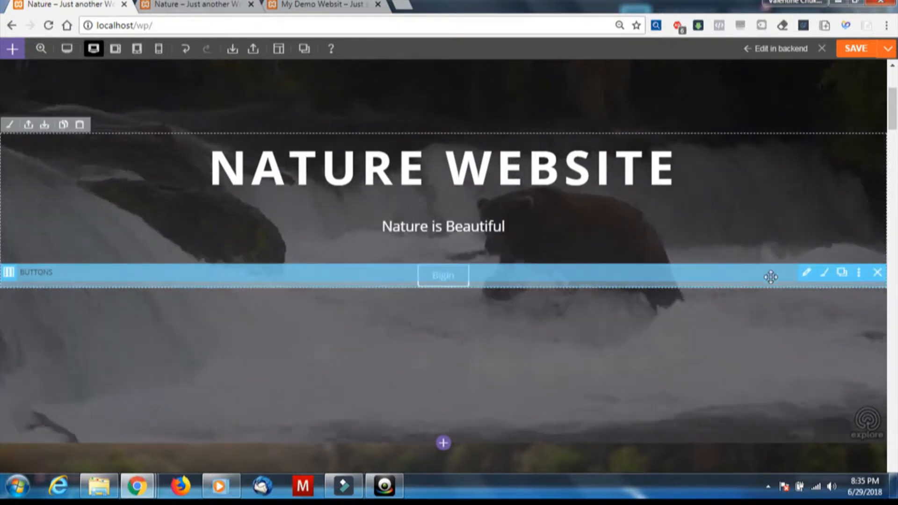
pyautogui.click(809, 274)
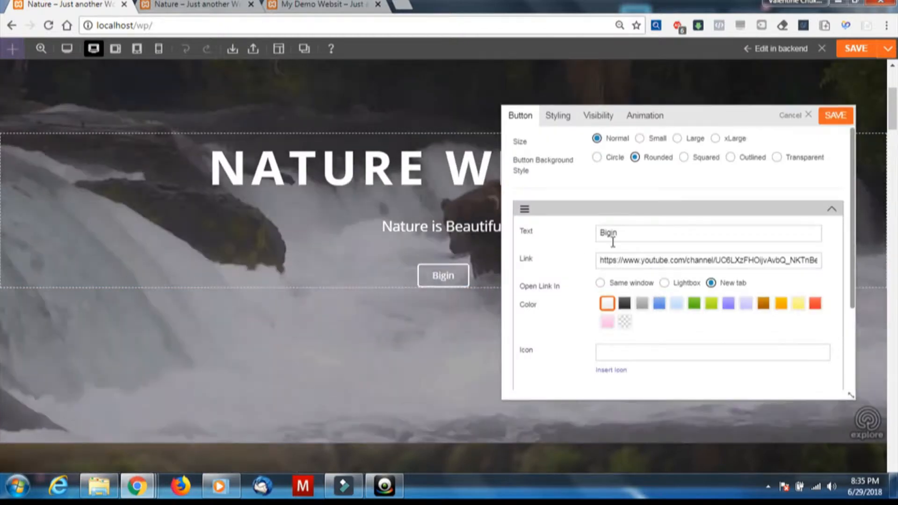
pyautogui.click(557, 116)
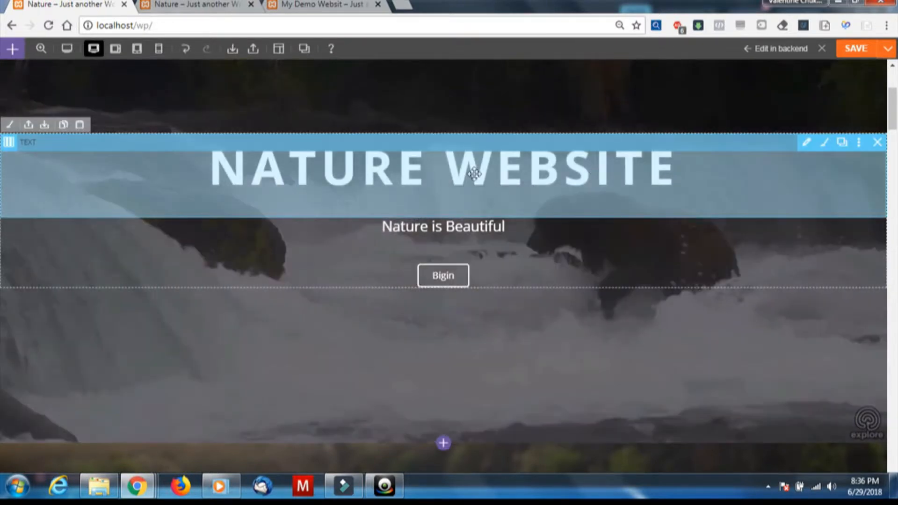
# Inspect the background styling of the dark quote row below the hero images and save the row unchanged.
pyautogui.scroll(-8, 507, 187)
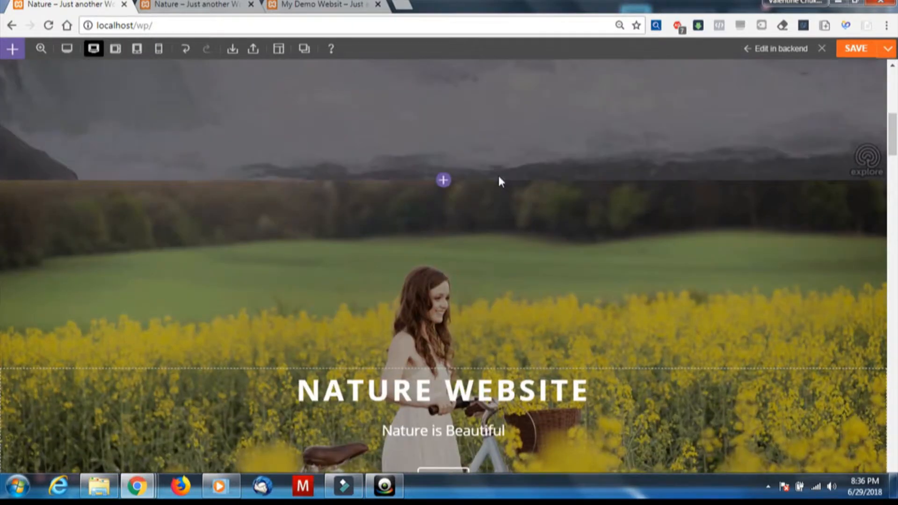
pyautogui.scroll(-3, 505, 184)
pyautogui.scroll(3, 505, 186)
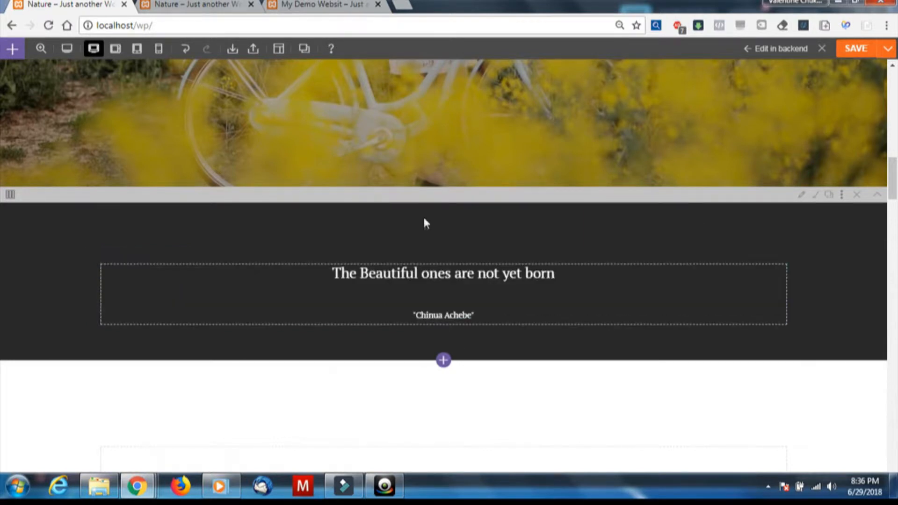
pyautogui.click(815, 195)
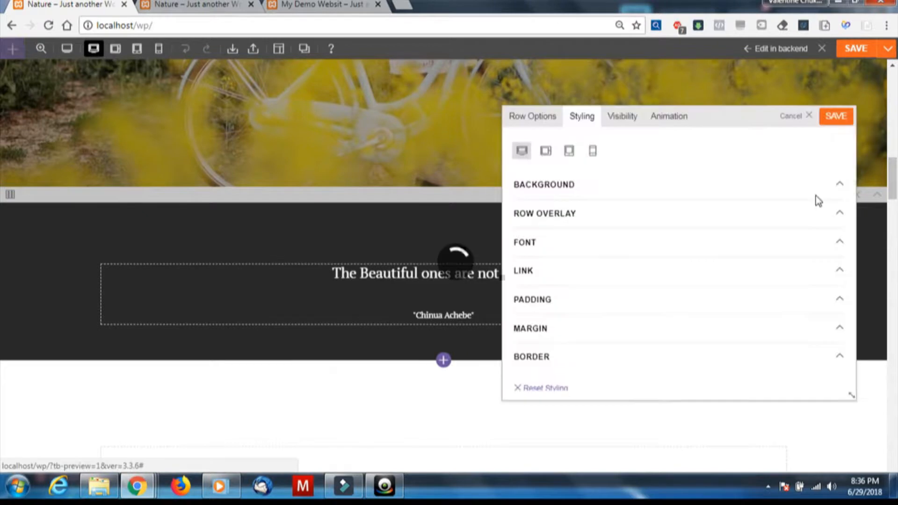
pyautogui.click(595, 185)
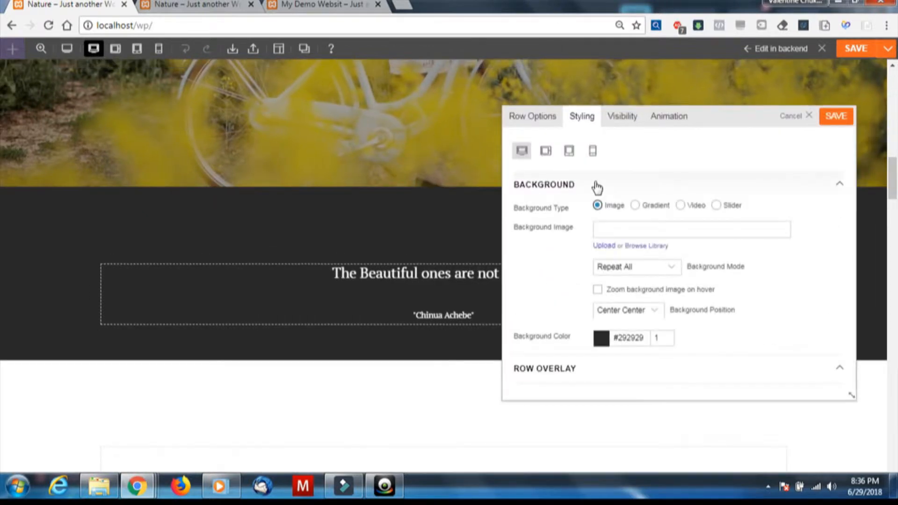
pyautogui.click(839, 116)
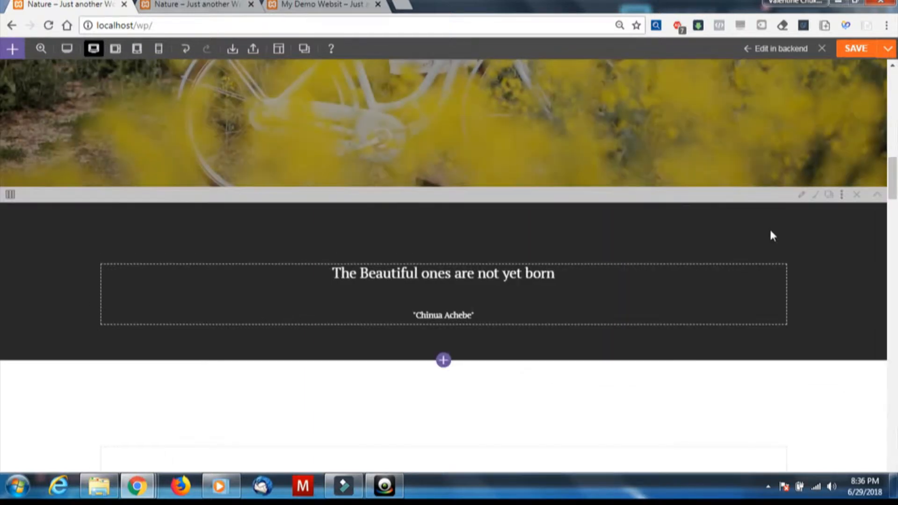
# Examine the About Us row and its text and image modules in the builder.
pyautogui.scroll(-5, 770, 228)
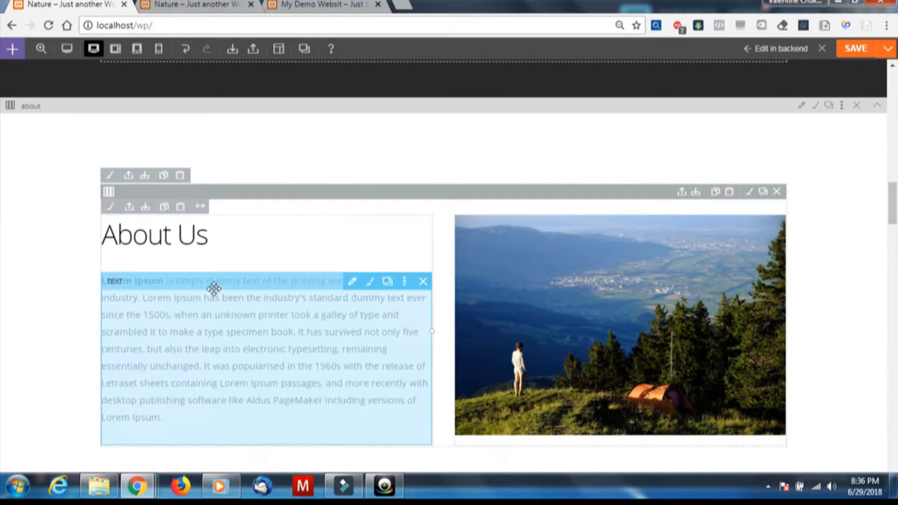
pyautogui.scroll(-1, 275, 252)
pyautogui.scroll(-4, 270, 233)
pyautogui.scroll(3, 234, 290)
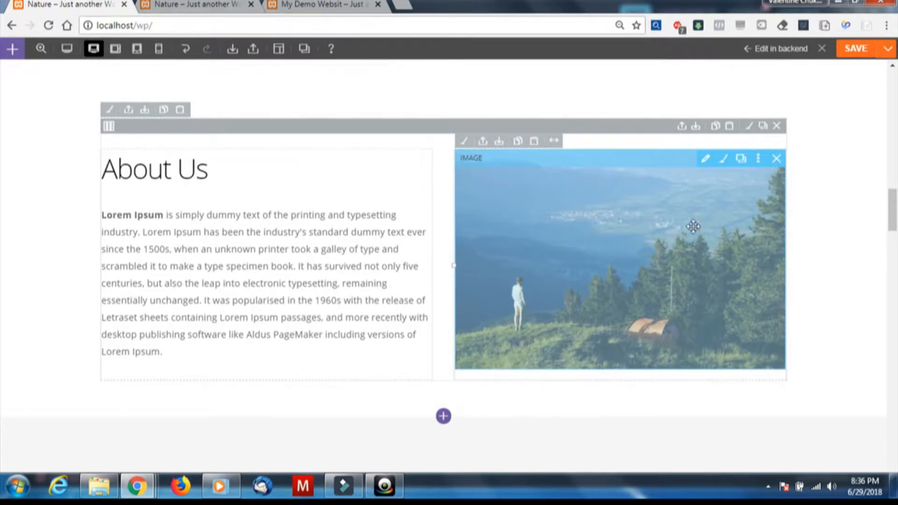
pyautogui.scroll(-4, 700, 219)
pyautogui.scroll(3, 705, 217)
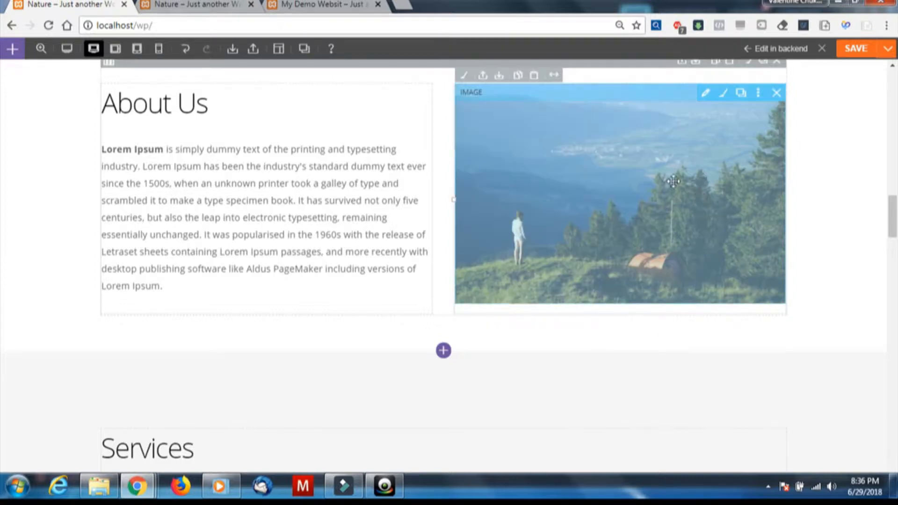
# Examine the Services row's Web Design, Marketing and Advertising feature modules, and reveal the builder's list of available modules.
pyautogui.scroll(-1, 719, 216)
pyautogui.scroll(-8, 670, 177)
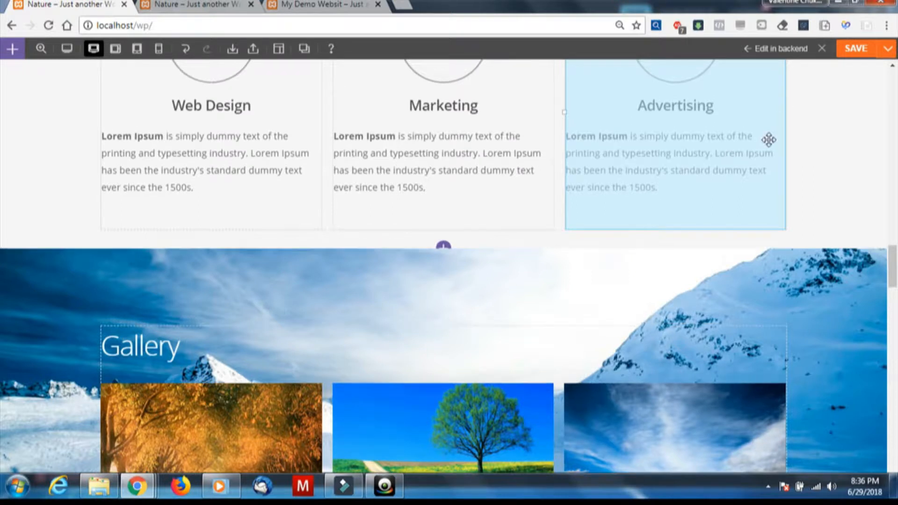
pyautogui.scroll(6, 701, 154)
pyautogui.scroll(-4, 583, 200)
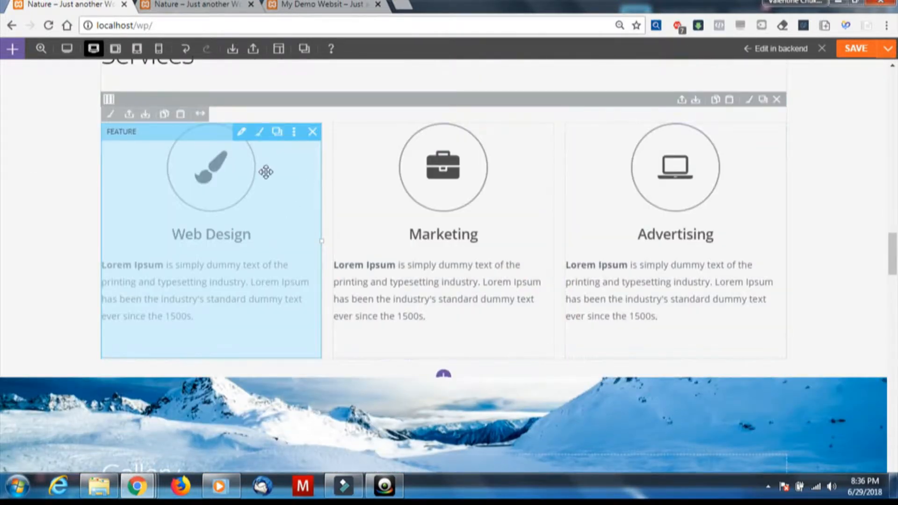
pyautogui.scroll(3, 194, 173)
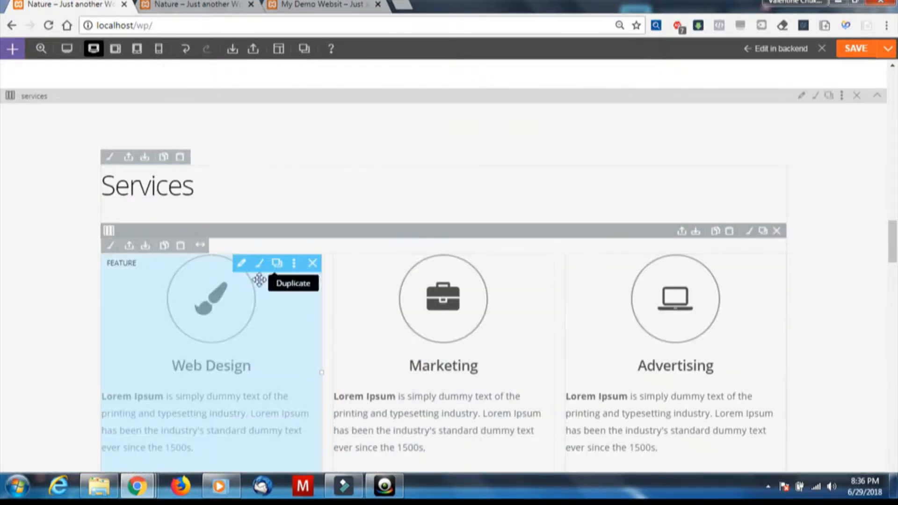
pyautogui.scroll(-1, 471, 171)
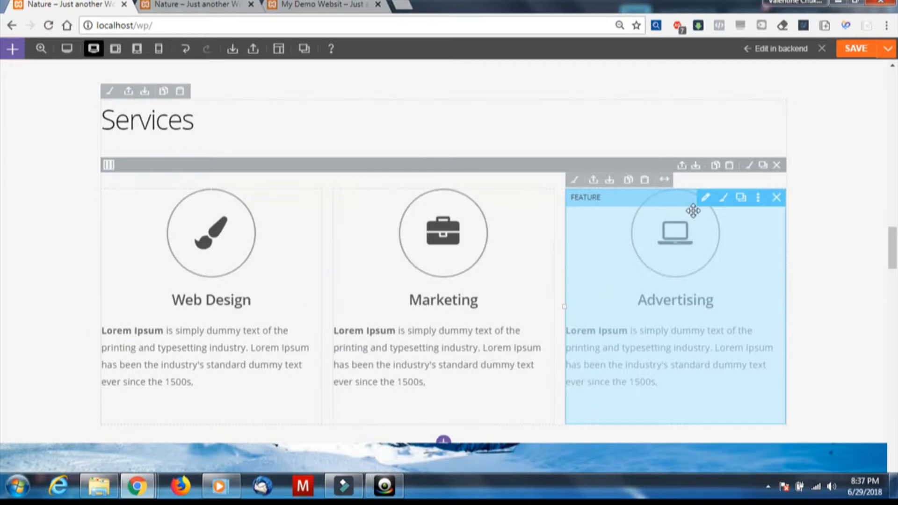
pyautogui.scroll(-4, 692, 222)
pyautogui.scroll(4, 693, 189)
pyautogui.moveTo(4, 232)
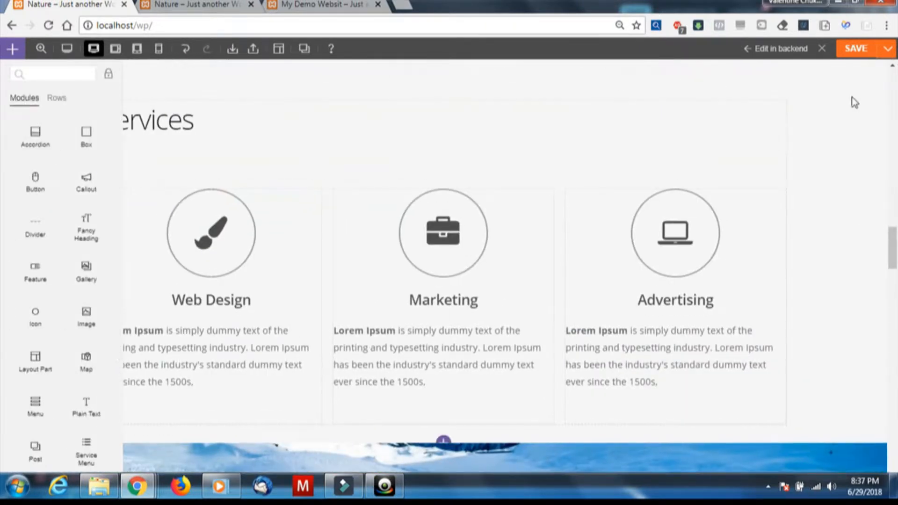
pyautogui.scroll(-5, 772, 119)
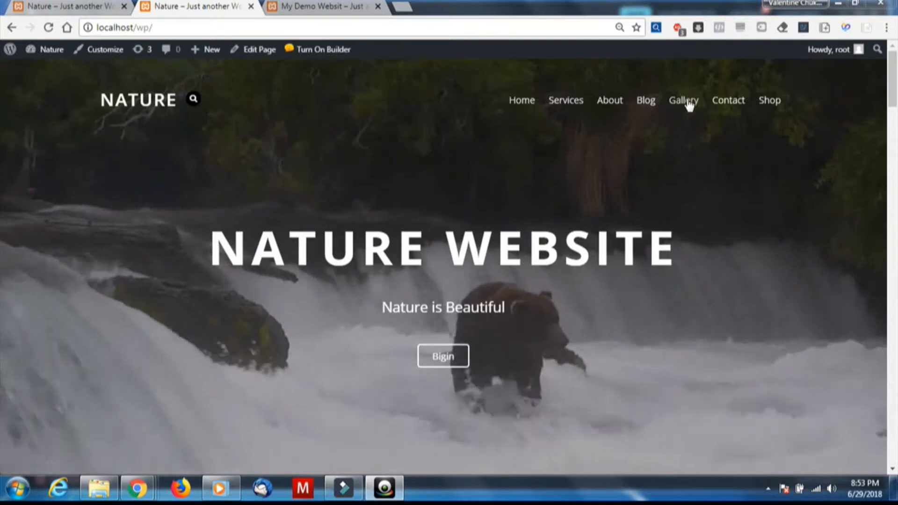
# On the published page, go to the Gallery section, browse its photos forward and back in the lightbox, and close it.
pyautogui.click(688, 106)
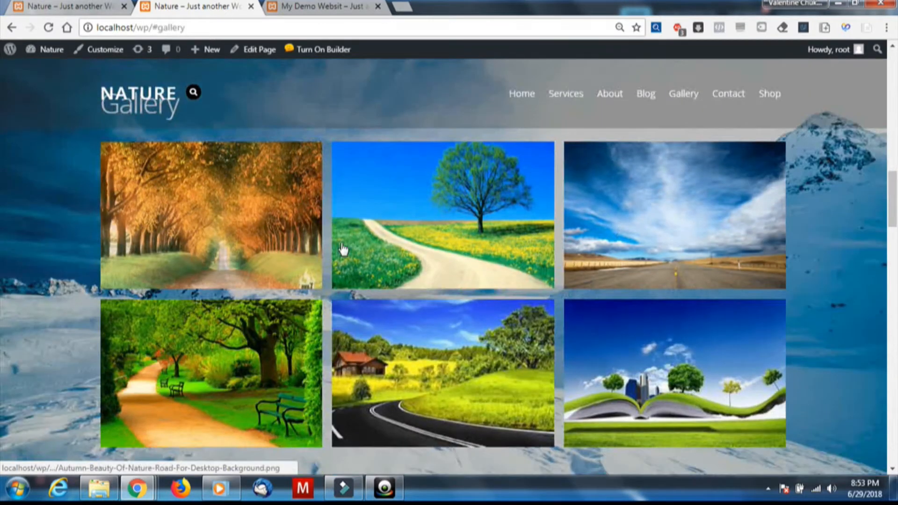
pyautogui.doubleClick(464, 232)
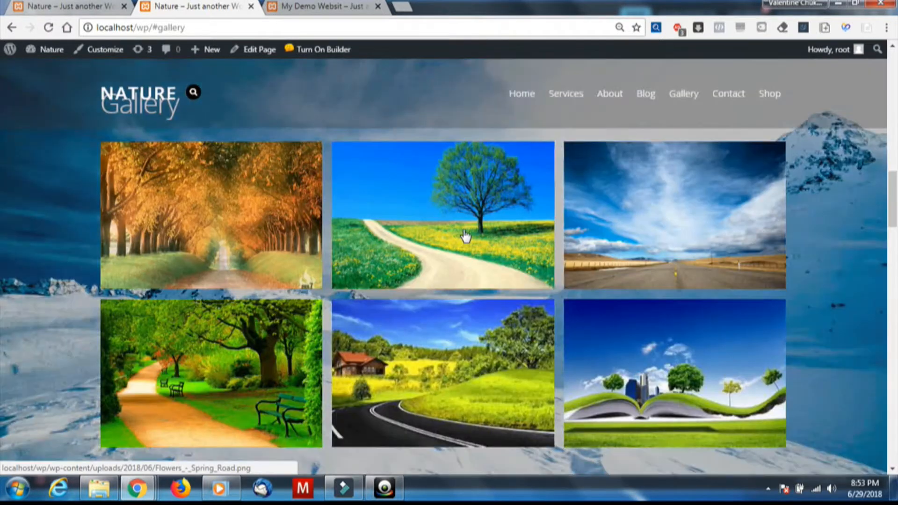
pyautogui.click(464, 234)
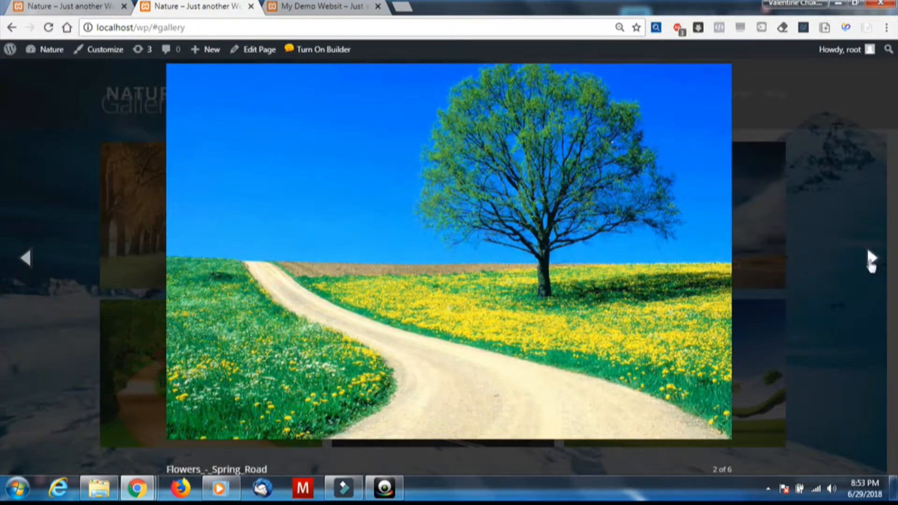
pyautogui.click(870, 261)
pyautogui.click(870, 261)
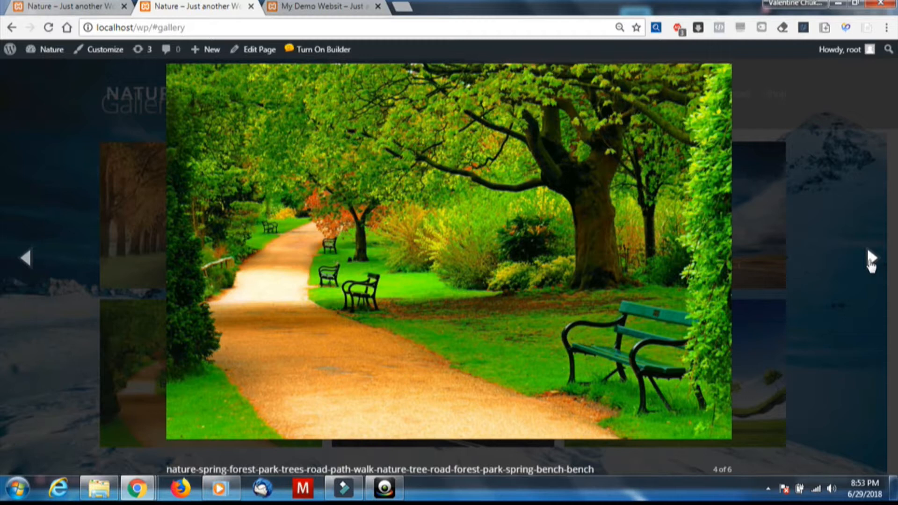
pyautogui.click(870, 261)
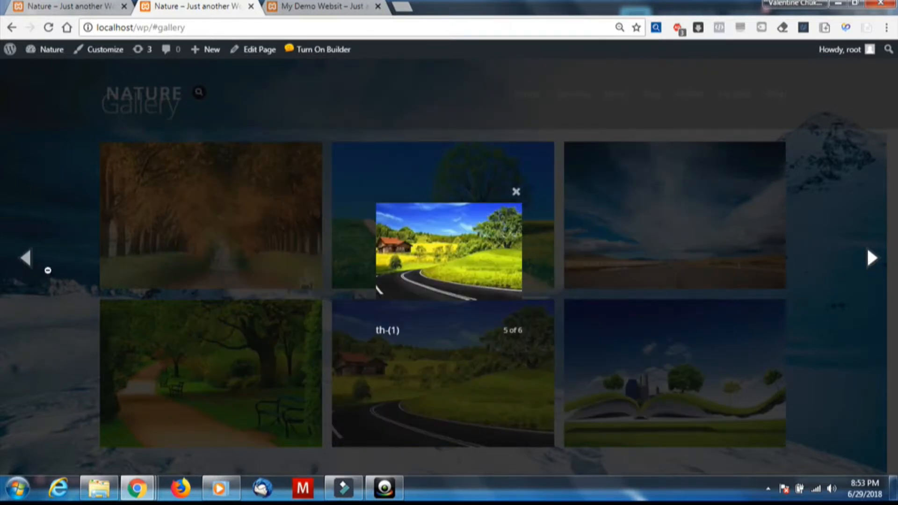
pyautogui.click(25, 258)
pyautogui.click(25, 258)
pyautogui.click(25, 258)
pyautogui.click(25, 259)
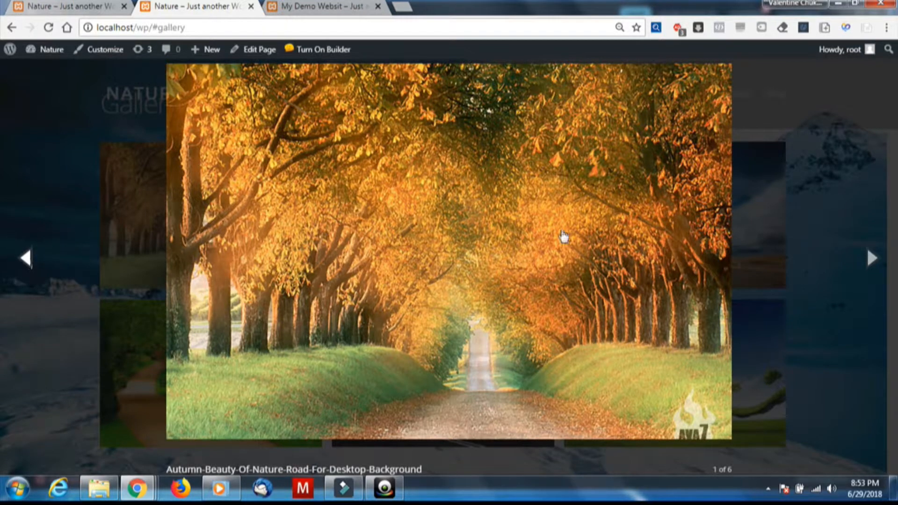
pyautogui.click(786, 177)
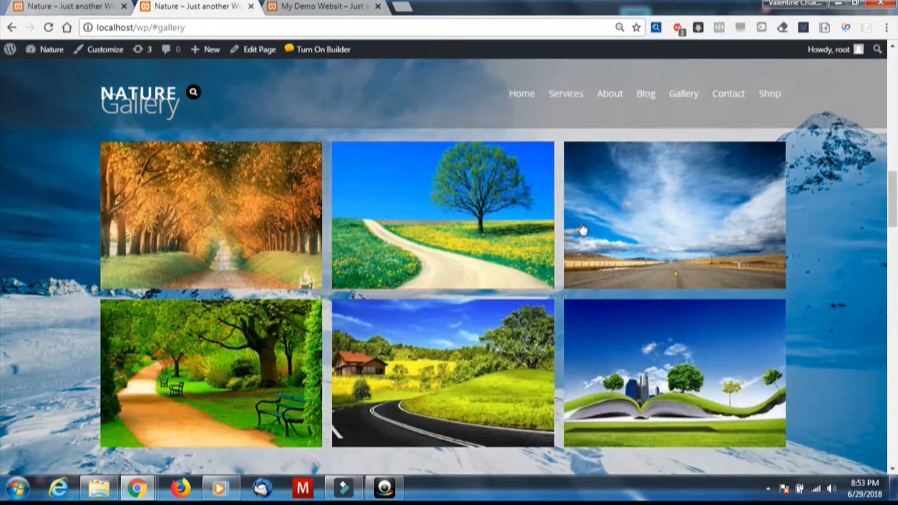
# Review the published Gallery and Services sections and play the embedded Beautiful Nature YouTube video below them.
pyautogui.scroll(2, 739, 136)
pyautogui.scroll(-8, 734, 152)
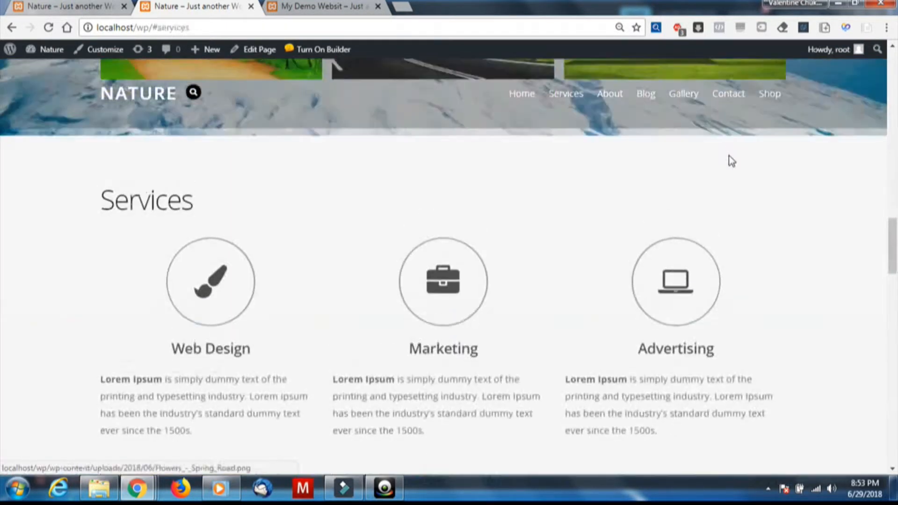
pyautogui.scroll(6, 75, 223)
pyautogui.scroll(3, 80, 201)
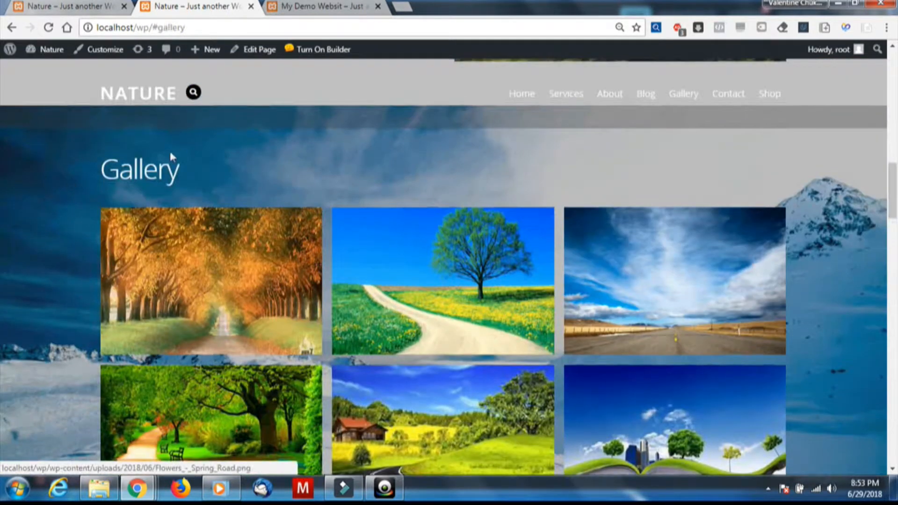
pyautogui.scroll(-6, 73, 304)
pyautogui.scroll(7, 73, 285)
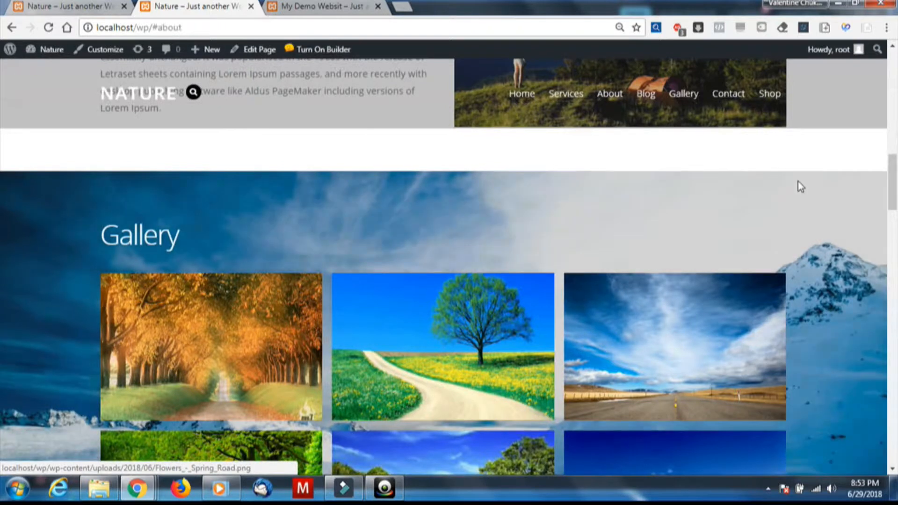
pyautogui.scroll(-8, 569, 286)
pyautogui.scroll(-8, 386, 268)
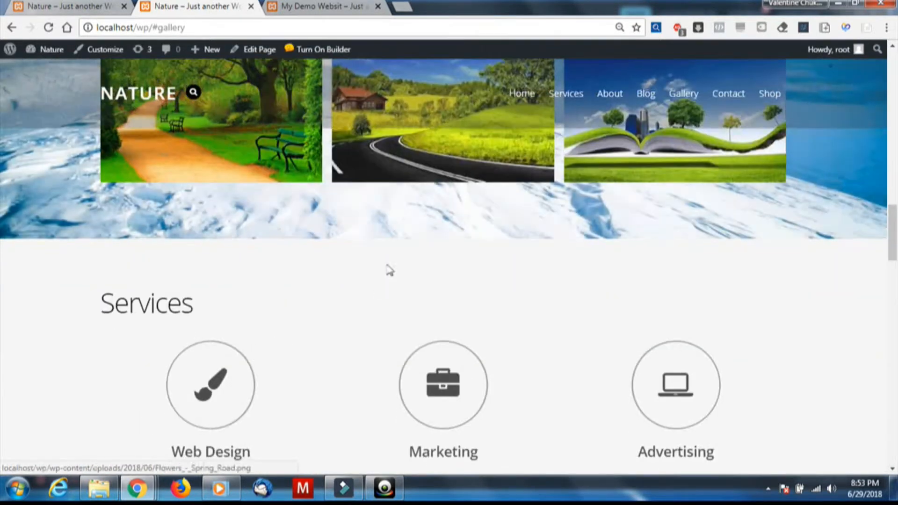
pyautogui.scroll(-3, 364, 234)
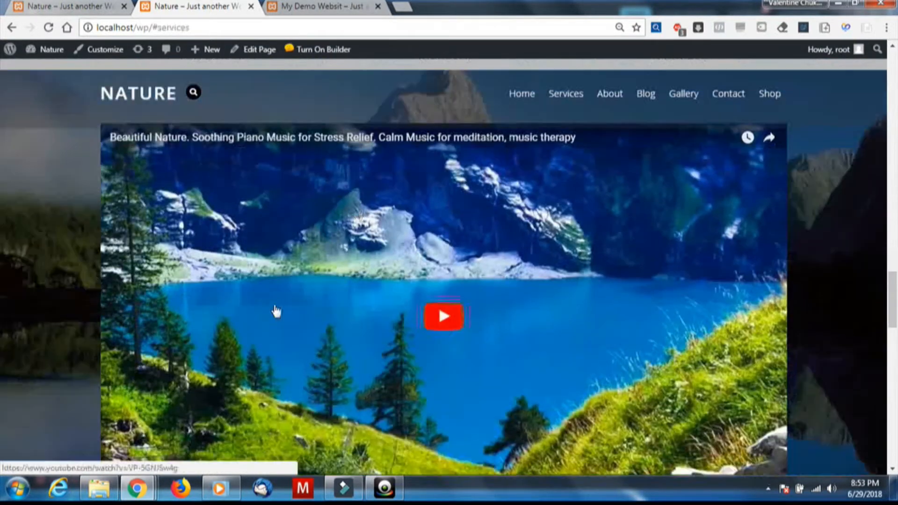
pyautogui.click(455, 325)
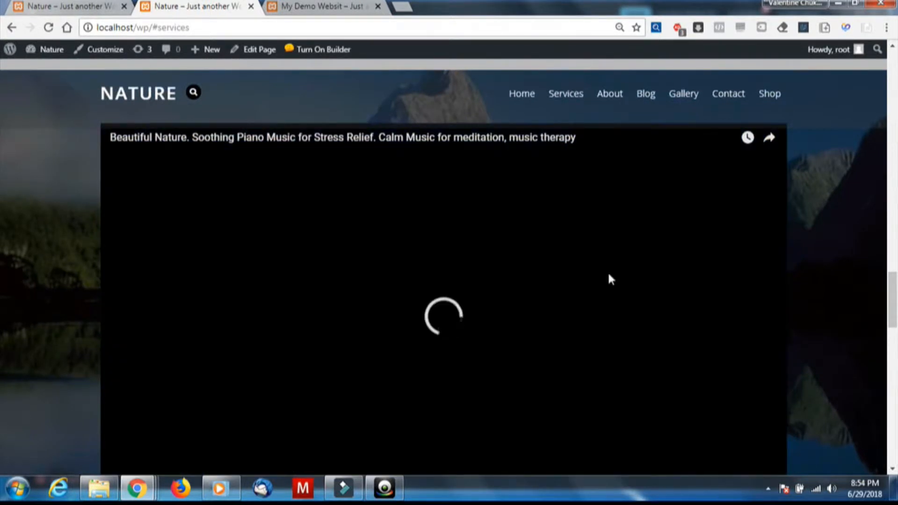
# Watch the embedded Beautiful Nature video on the published page and pause it.
pyautogui.scroll(-1, 609, 275)
pyautogui.scroll(2, 456, 243)
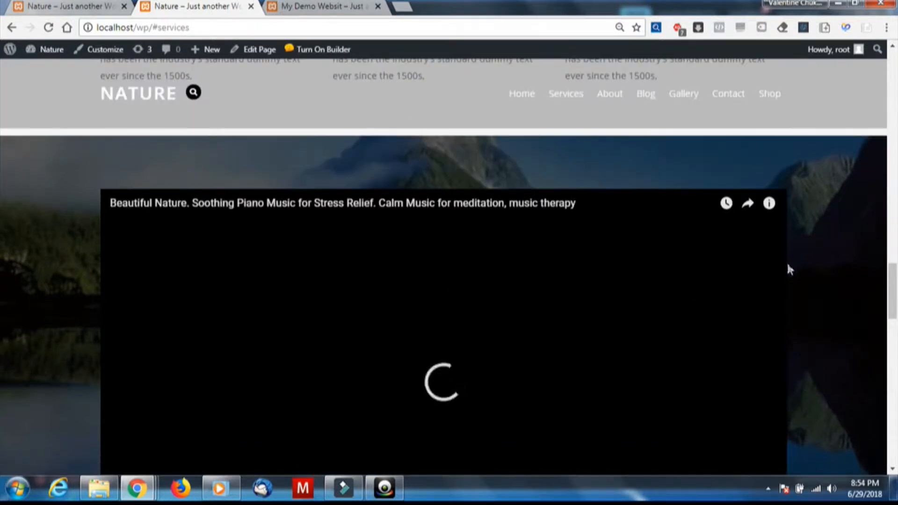
pyautogui.scroll(-1, 795, 244)
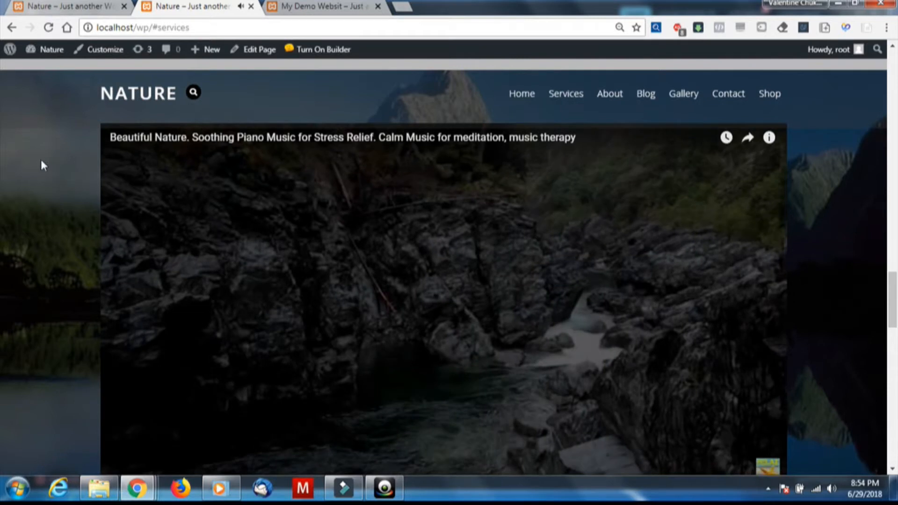
pyautogui.scroll(-2, 410, 250)
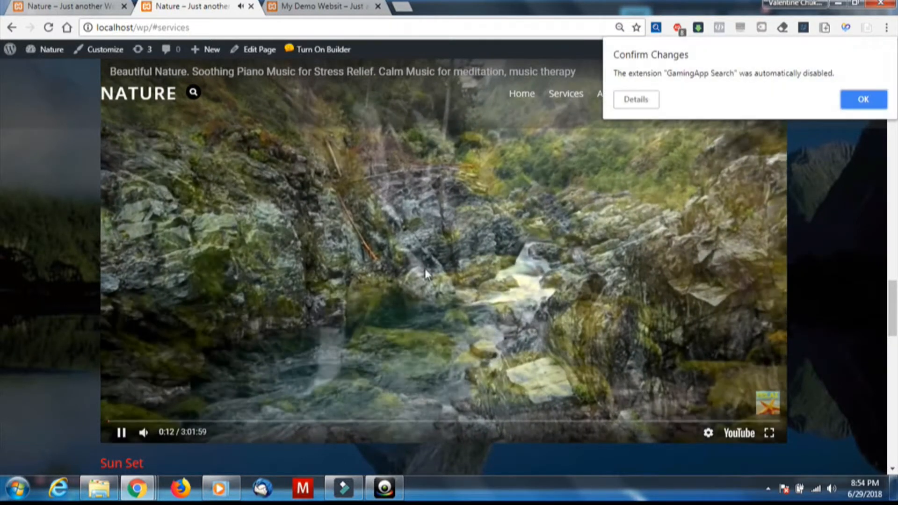
pyautogui.click(430, 264)
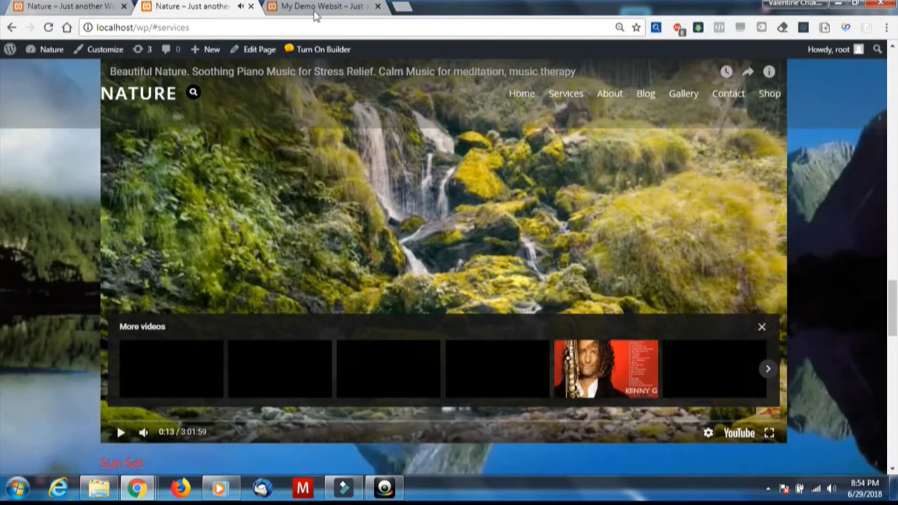
# Review the published Blog section's three posts, compare them with the Blog row in the builder, and return to the published page.
pyautogui.scroll(-2, 393, 173)
pyautogui.scroll(-6, 400, 138)
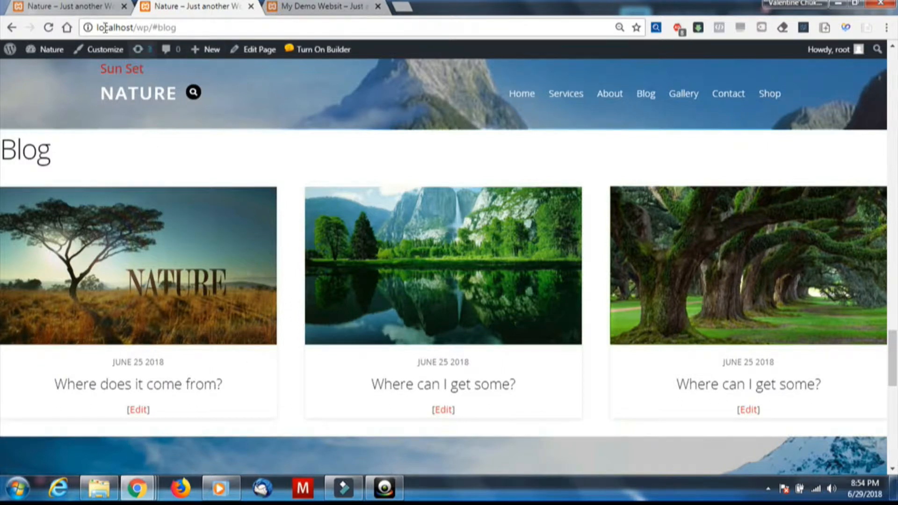
pyautogui.click(286, 52)
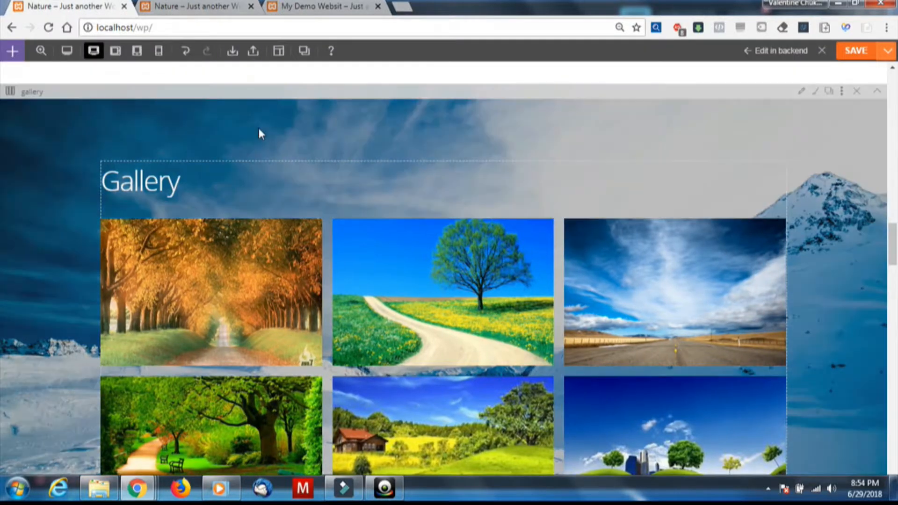
pyautogui.scroll(-10, 262, 140)
pyautogui.scroll(-15, 275, 190)
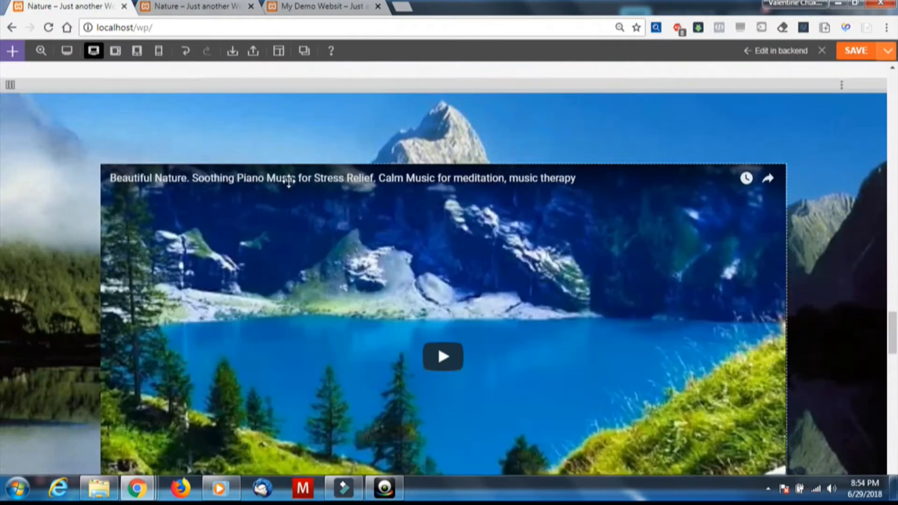
pyautogui.scroll(2, 285, 175)
pyautogui.scroll(1, 281, 177)
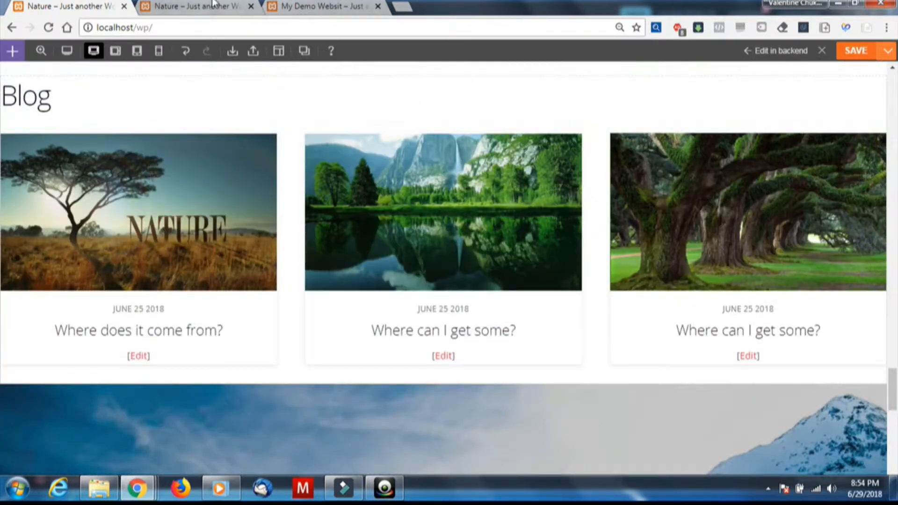
pyautogui.click(212, 4)
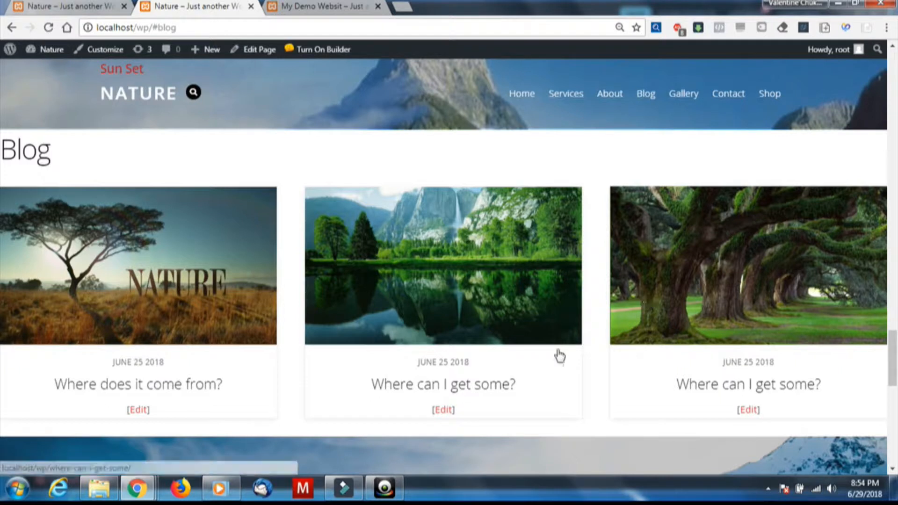
# Review the Contact section and footer social links, zoom in on the Google map, and return to the page's beginning.
pyautogui.scroll(-7, 427, 322)
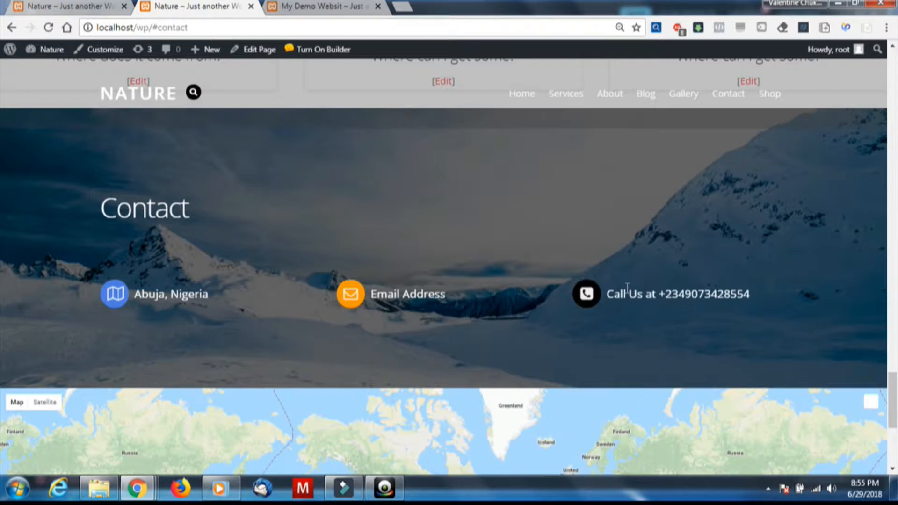
pyautogui.scroll(-5, 434, 311)
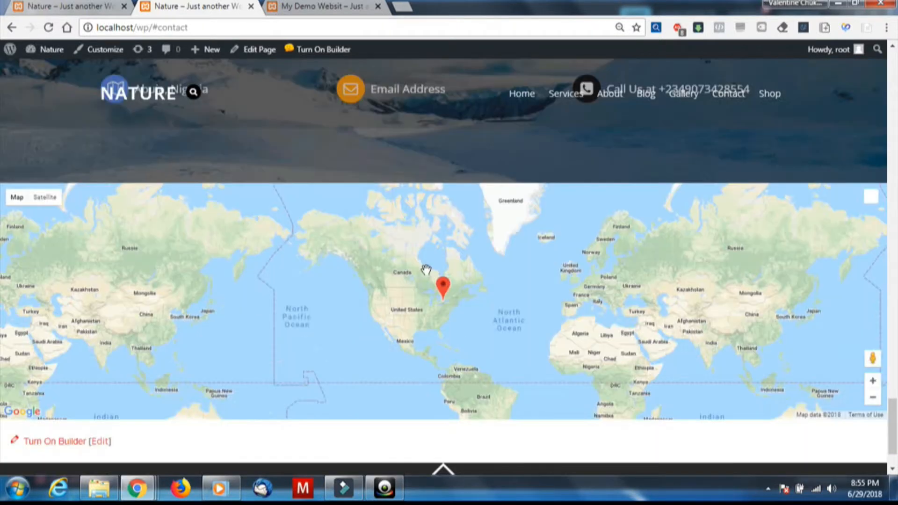
pyautogui.scroll(1, 486, 267)
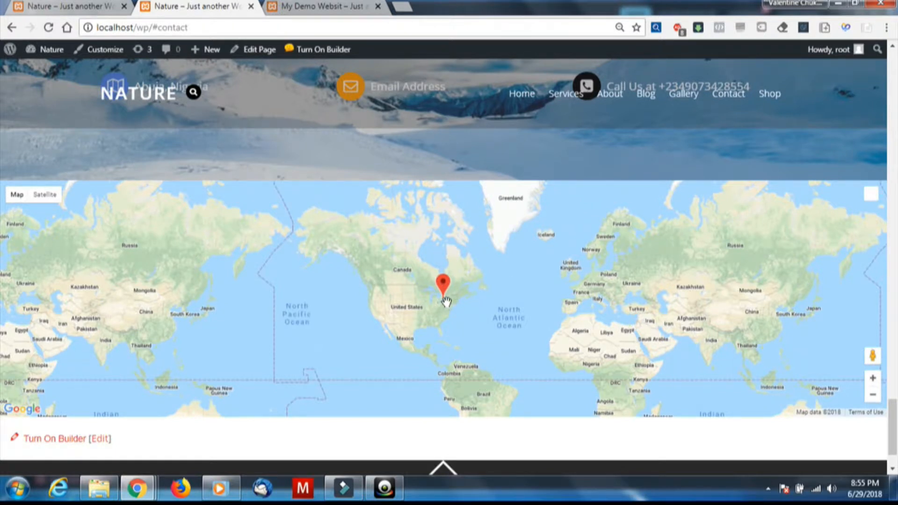
pyautogui.click(872, 378)
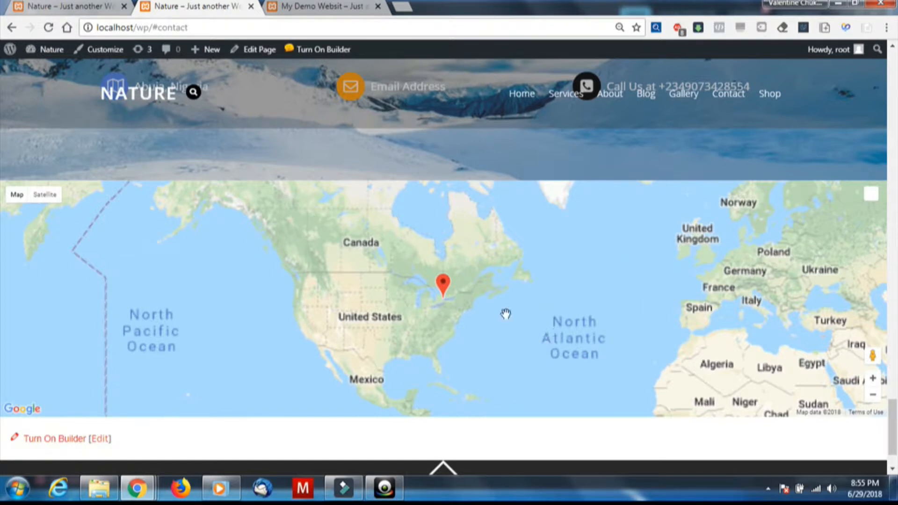
pyautogui.scroll(-2, 537, 290)
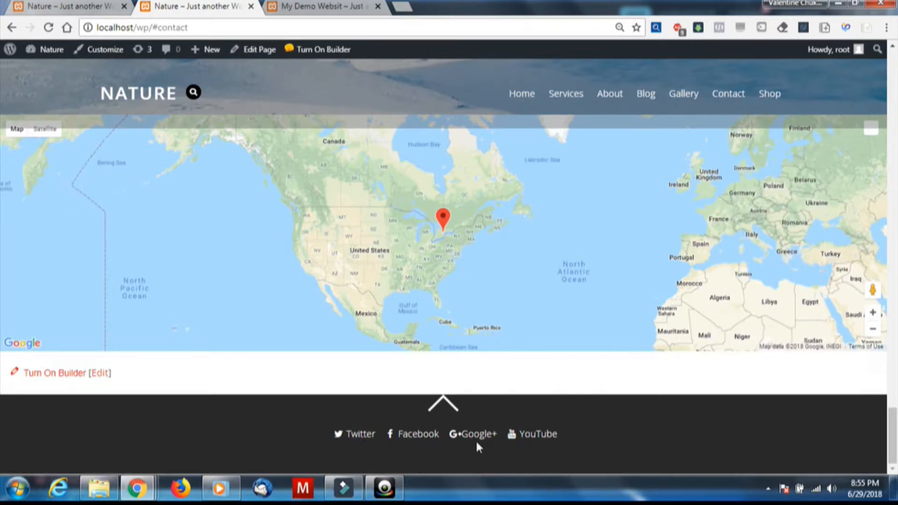
pyautogui.click(454, 420)
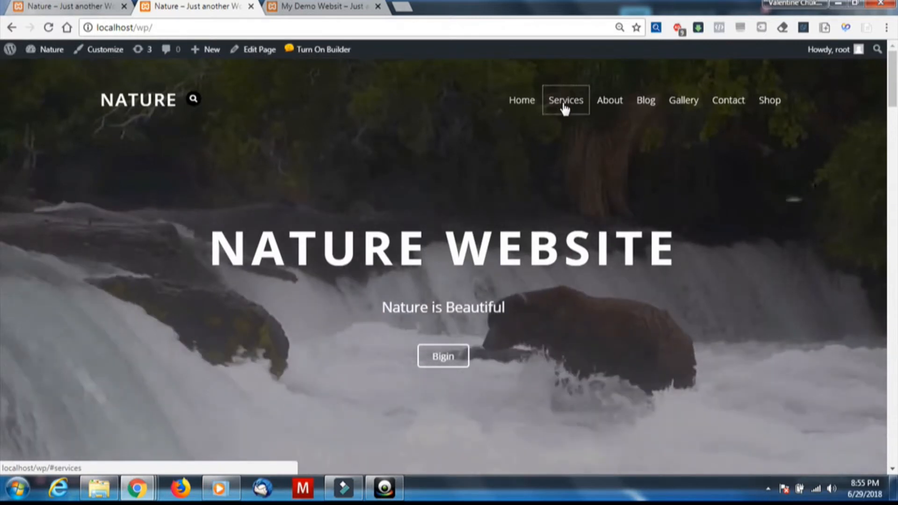
# Test the site navigation by visiting the Services, About and Blog sections in turn.
pyautogui.click(565, 103)
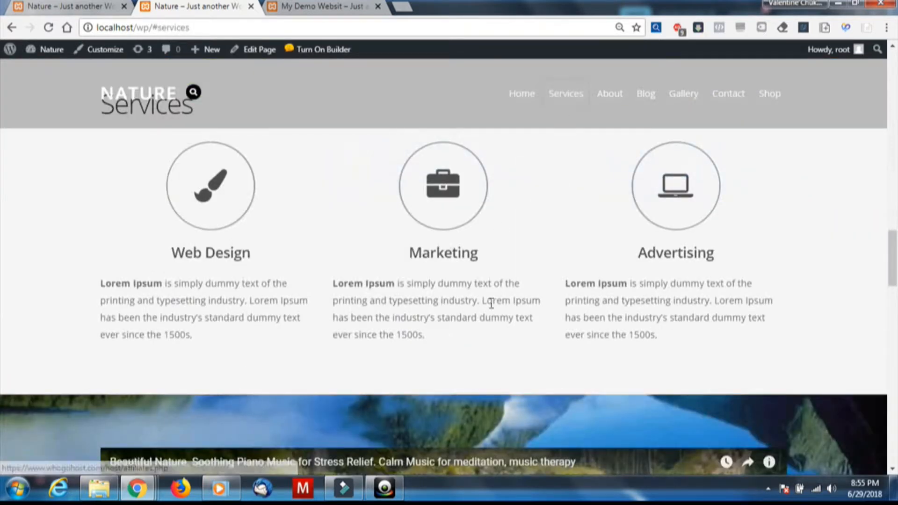
pyautogui.click(610, 95)
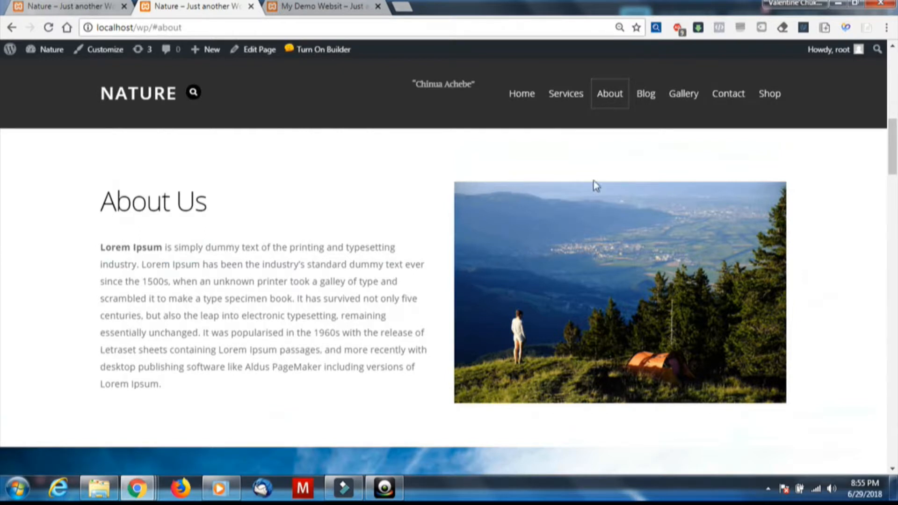
pyautogui.click(646, 95)
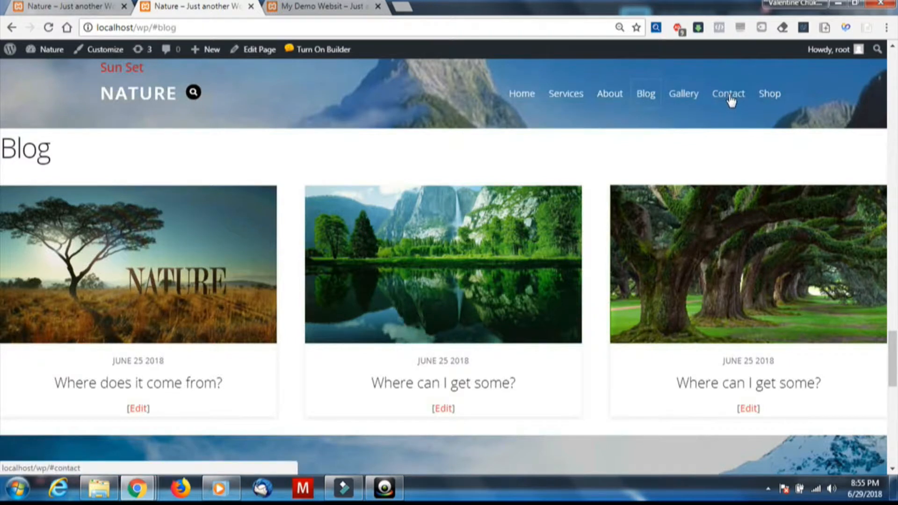
# Open the Shop page, review its sections from the hero through the product categories to Customer Showcase, and go back Home.
pyautogui.click(766, 98)
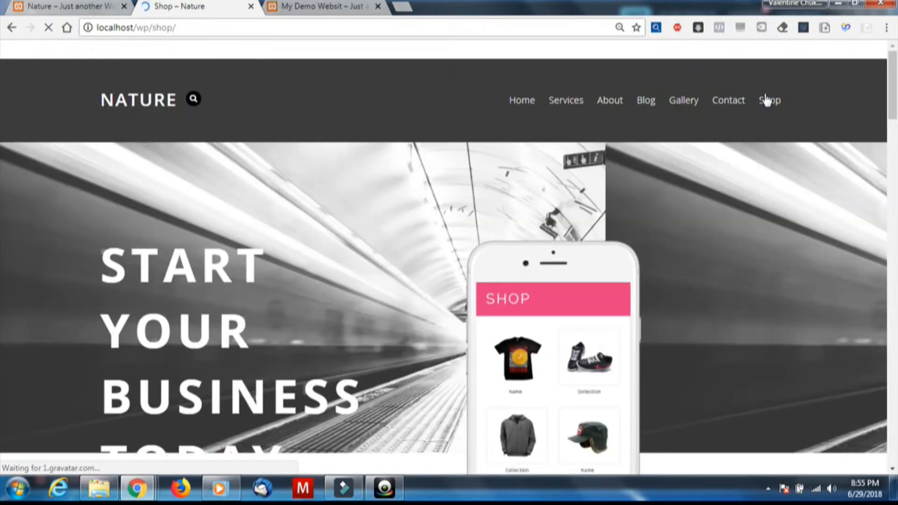
pyautogui.scroll(-12, 525, 237)
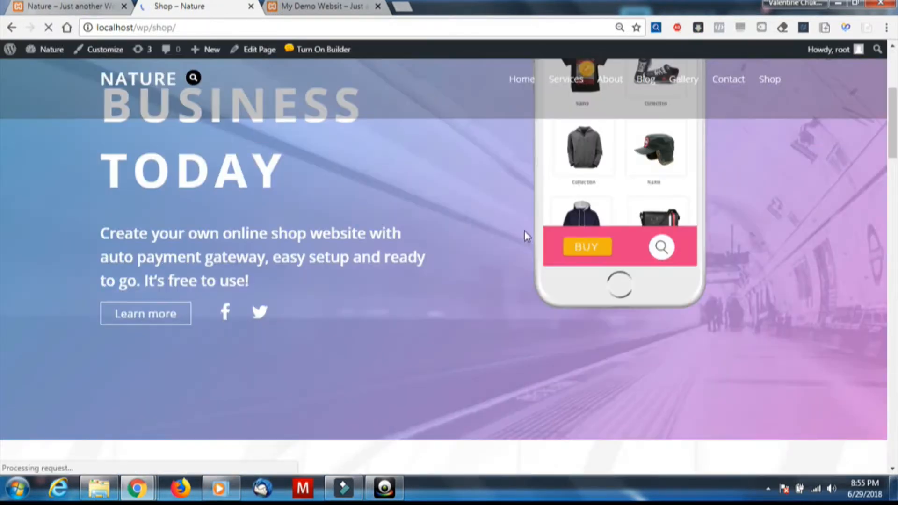
pyautogui.scroll(-10, 464, 245)
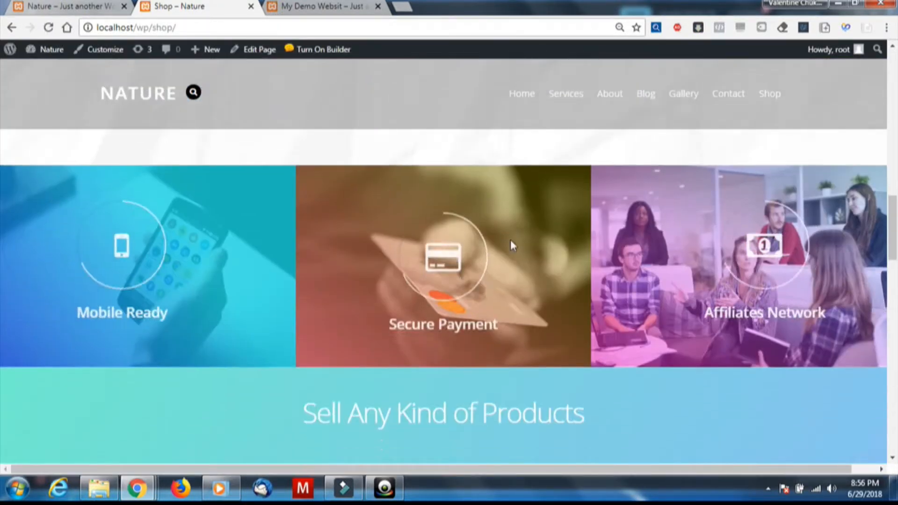
pyautogui.scroll(-2, 594, 253)
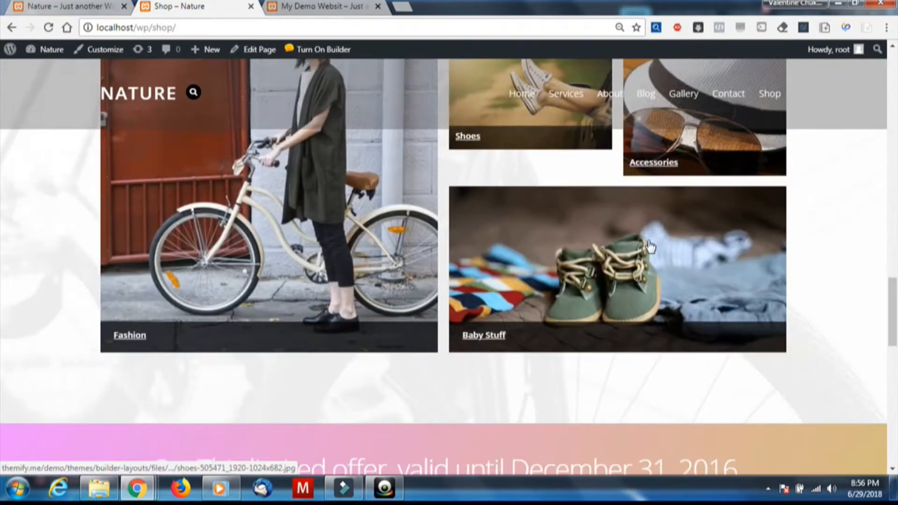
pyautogui.scroll(10, 649, 247)
pyautogui.scroll(10, 554, 261)
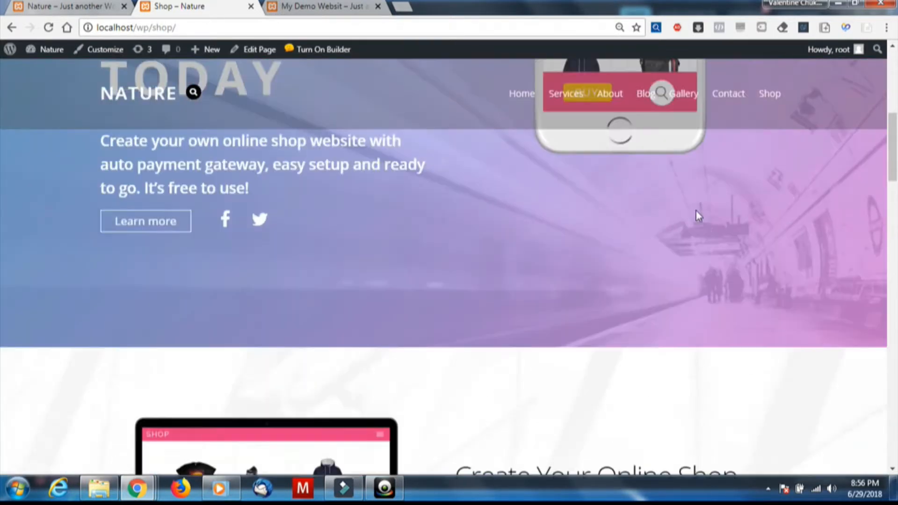
pyautogui.scroll(-5, 692, 217)
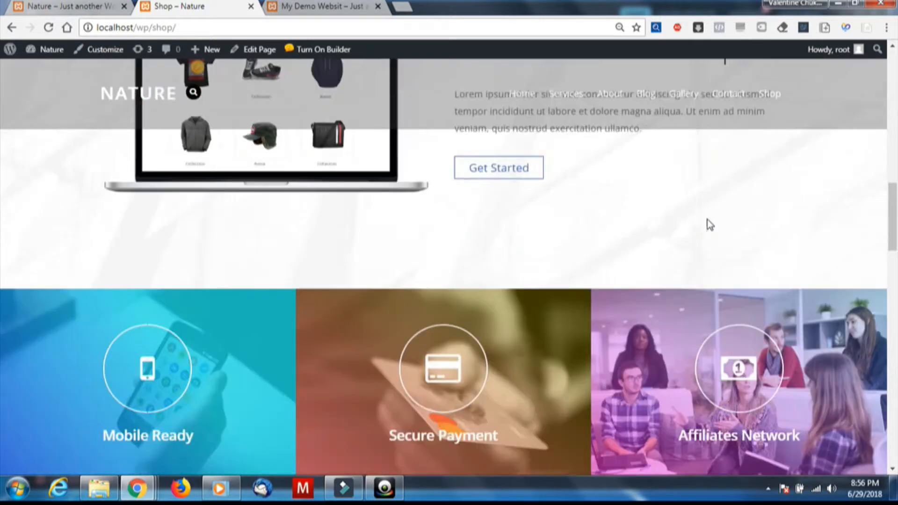
pyautogui.scroll(-4, 708, 219)
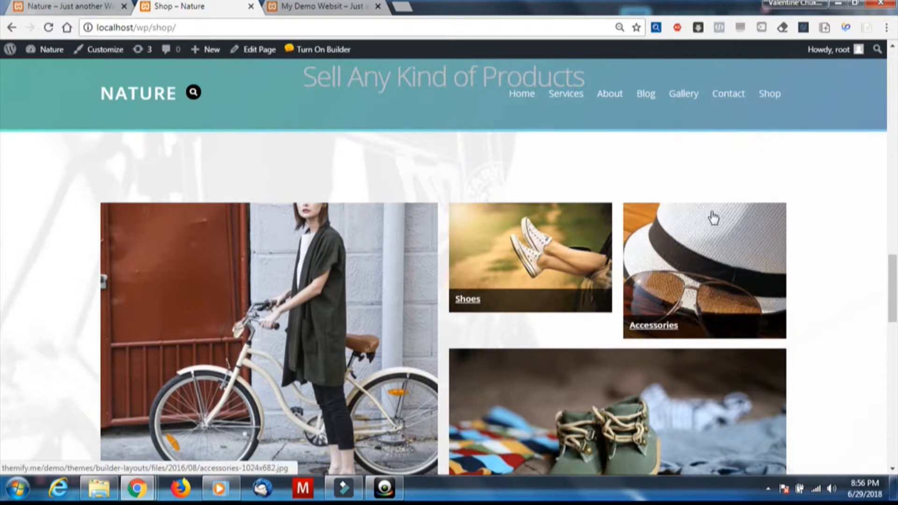
pyautogui.scroll(-15, 628, 295)
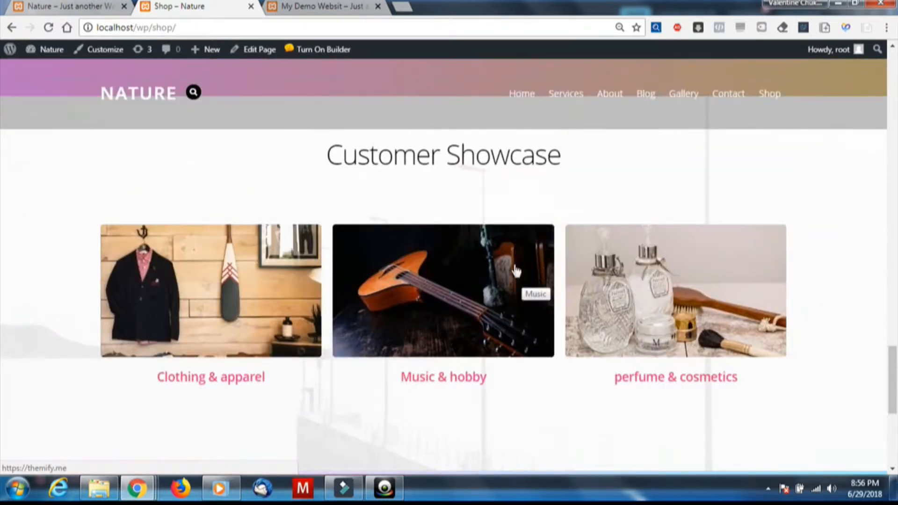
pyautogui.scroll(-5, 514, 255)
pyautogui.scroll(10, 517, 259)
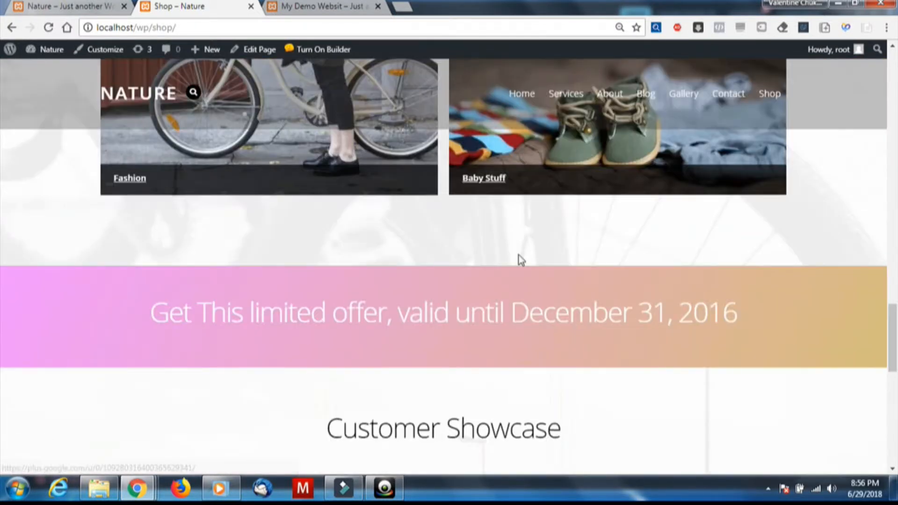
pyautogui.click(526, 97)
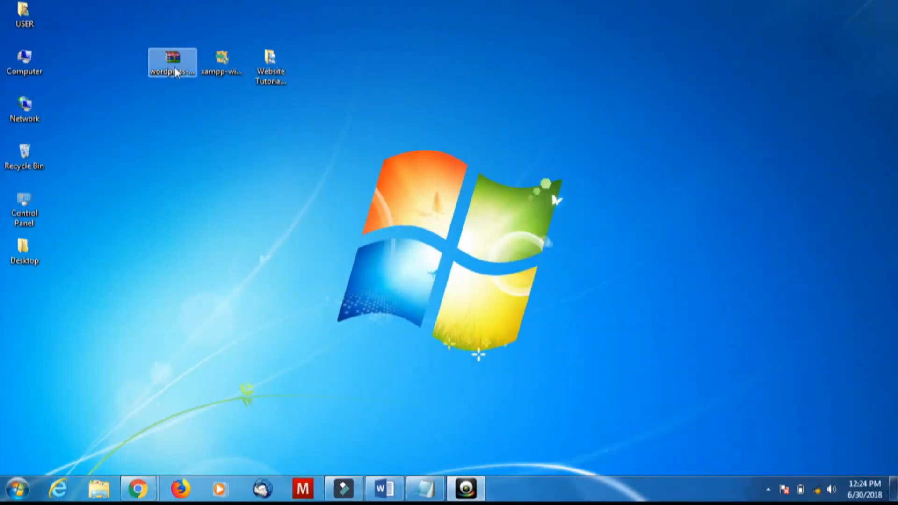
# Look at the WordPress.org and Apache Friends XAMPP download pages in Chrome, and return to the desktop with the downloaded installers.
pyautogui.click(224, 74)
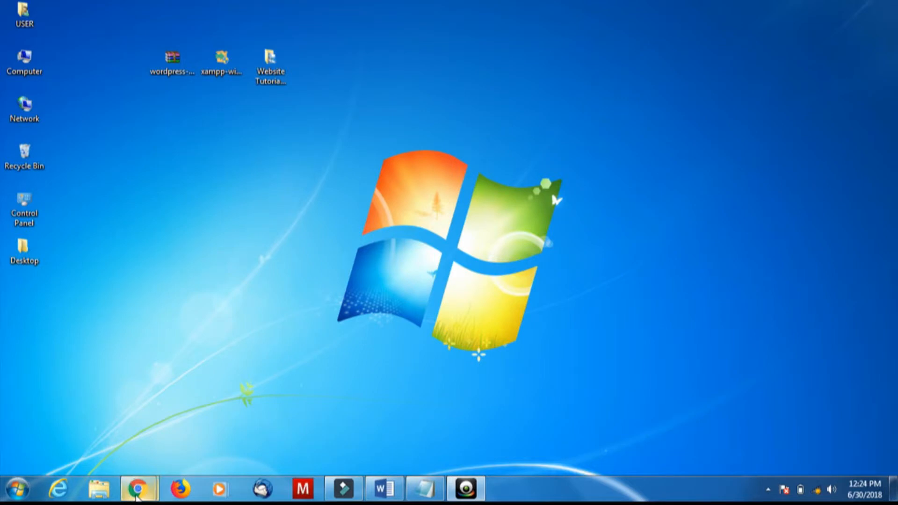
pyautogui.moveTo(137, 496)
pyautogui.click(136, 430)
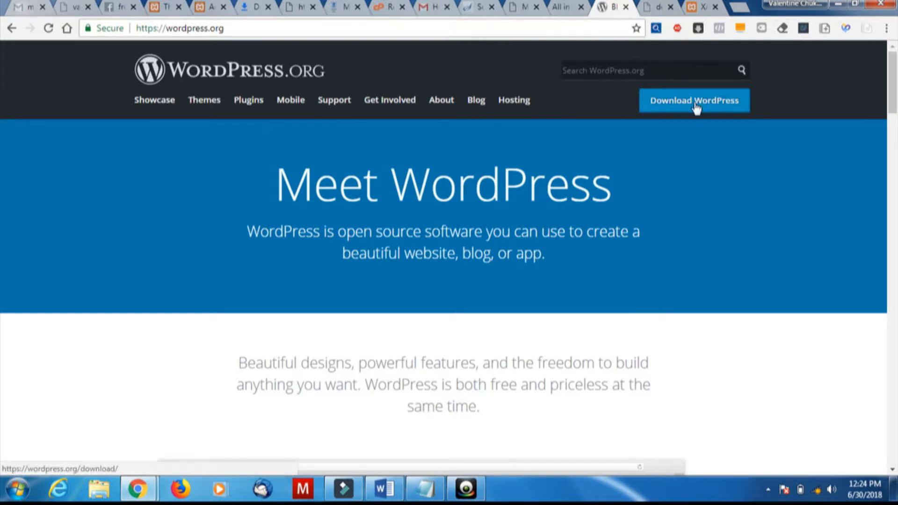
pyautogui.click(653, 6)
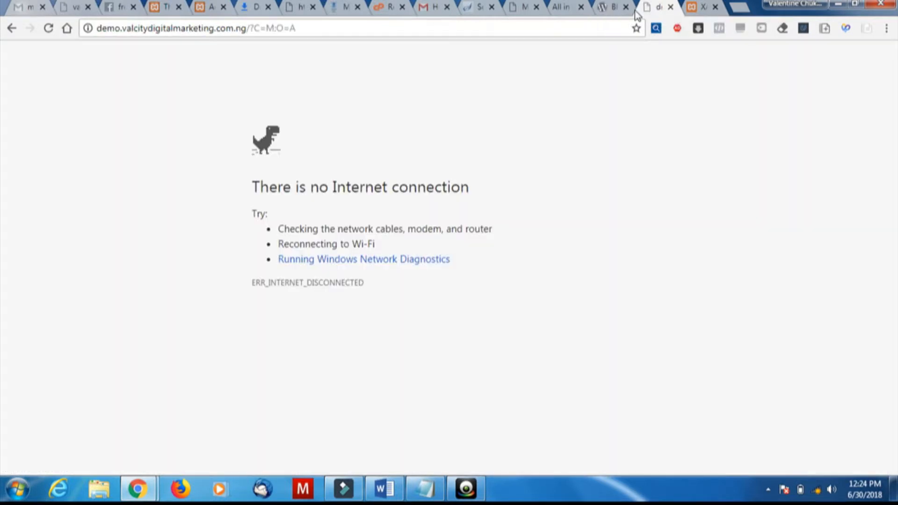
pyautogui.click(700, 8)
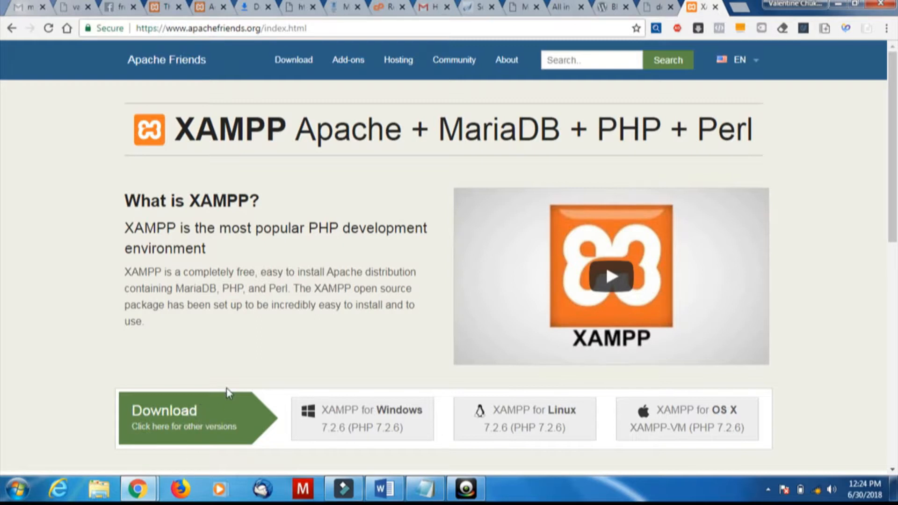
pyautogui.click(838, 4)
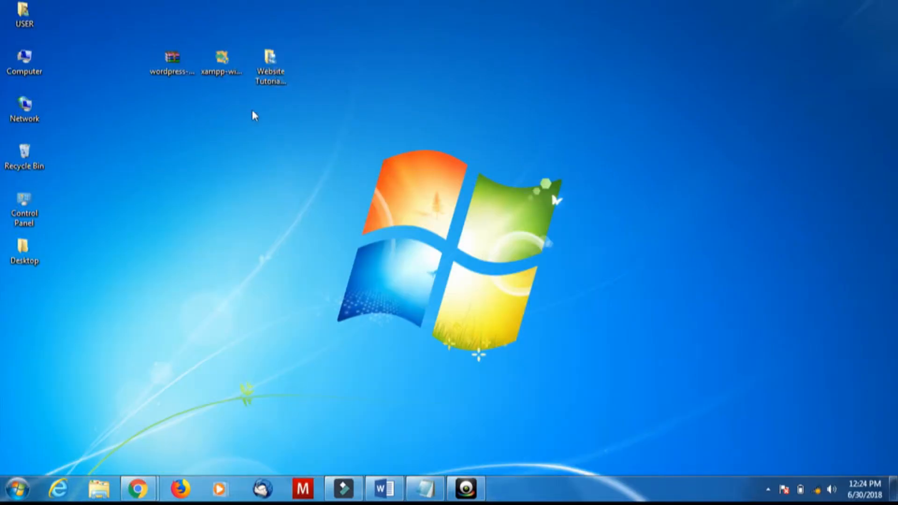
# Launch the XAMPP Windows installer from the desktop.
pyautogui.click(221, 61)
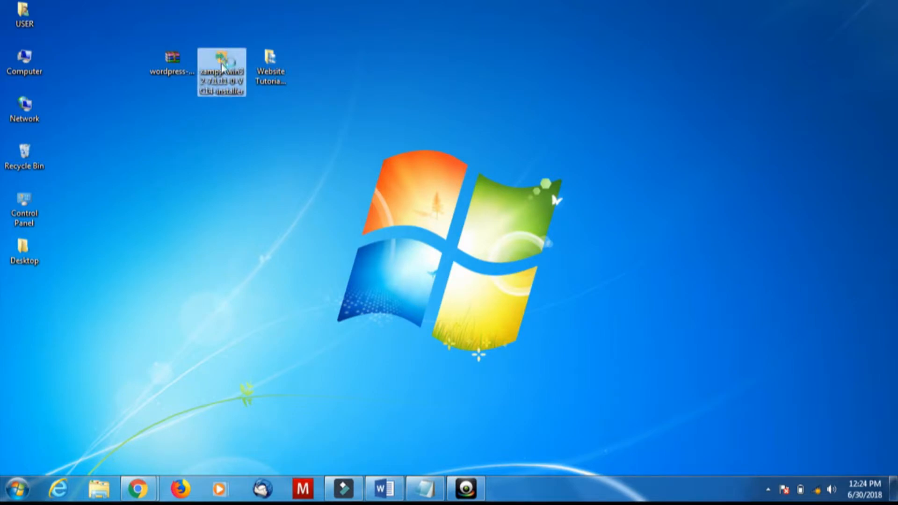
pyautogui.doubleClick(214, 85)
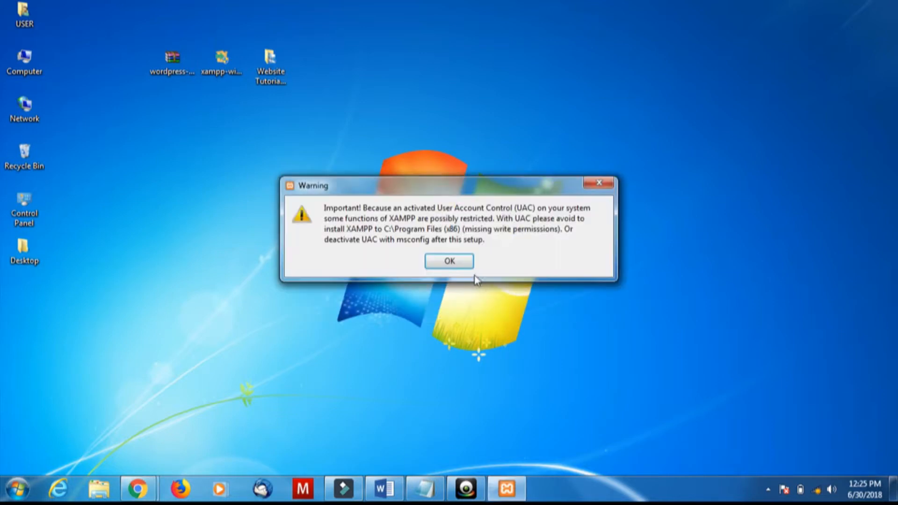
# Accept the UAC warning and install XAMPP with all components into C:\xampp.
pyautogui.click(458, 261)
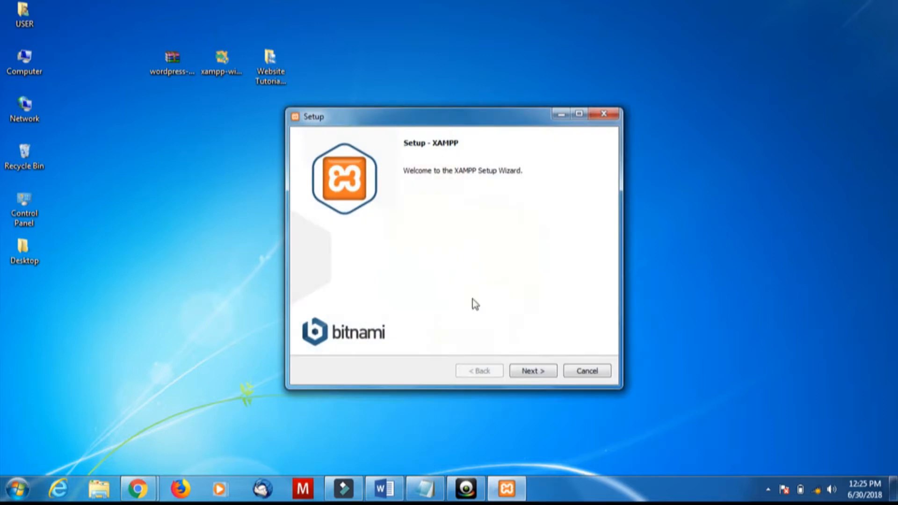
pyautogui.click(538, 371)
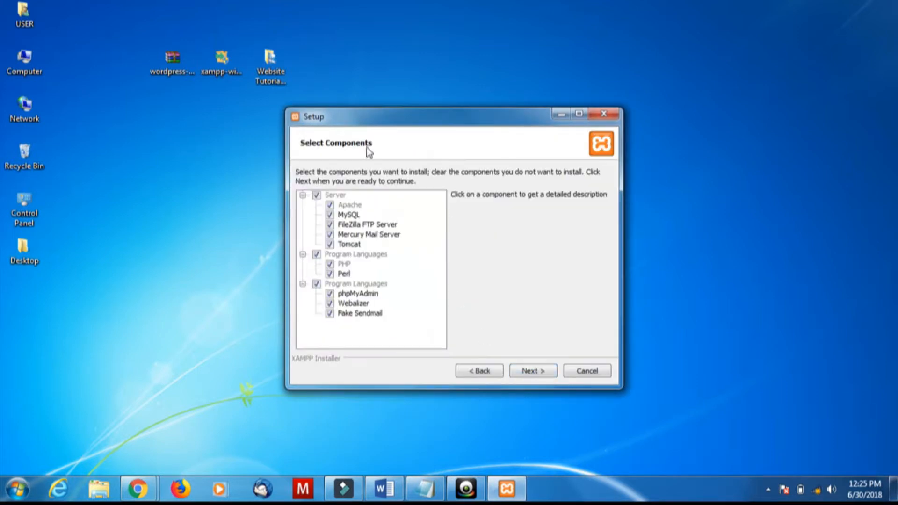
pyautogui.click(534, 371)
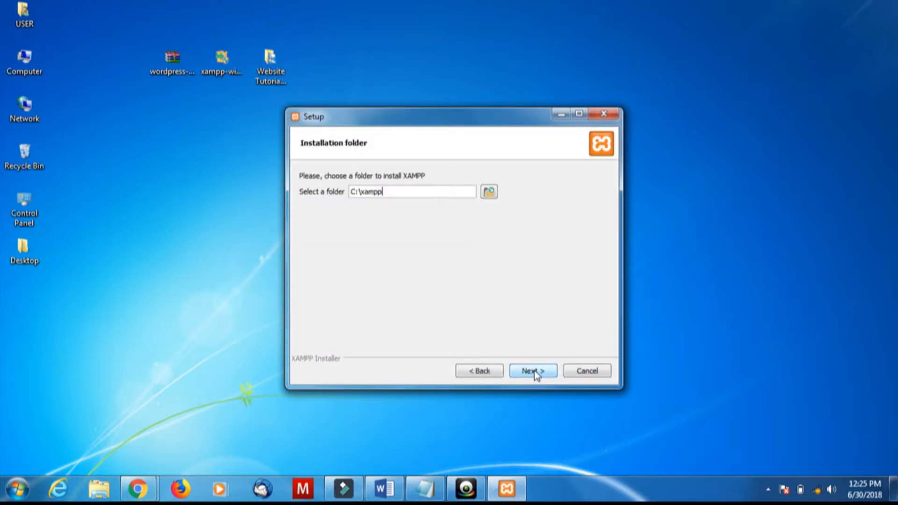
pyautogui.click(534, 370)
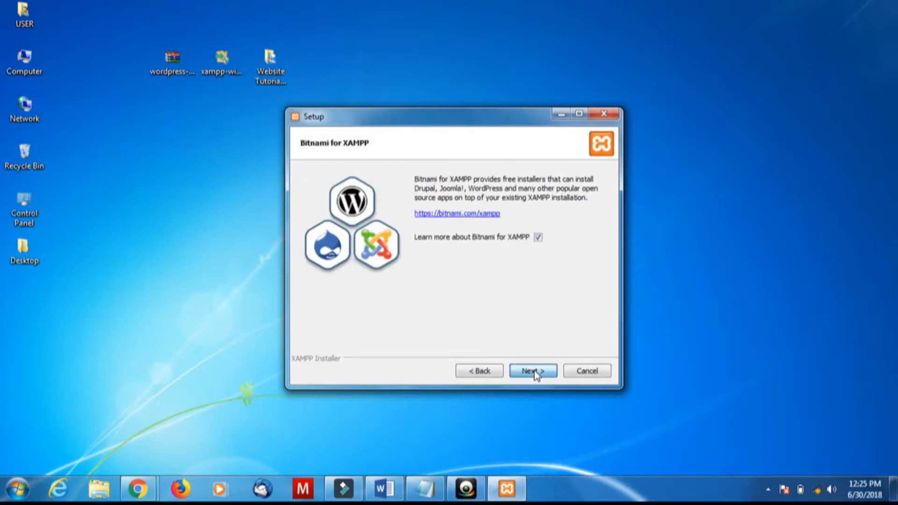
pyautogui.click(534, 370)
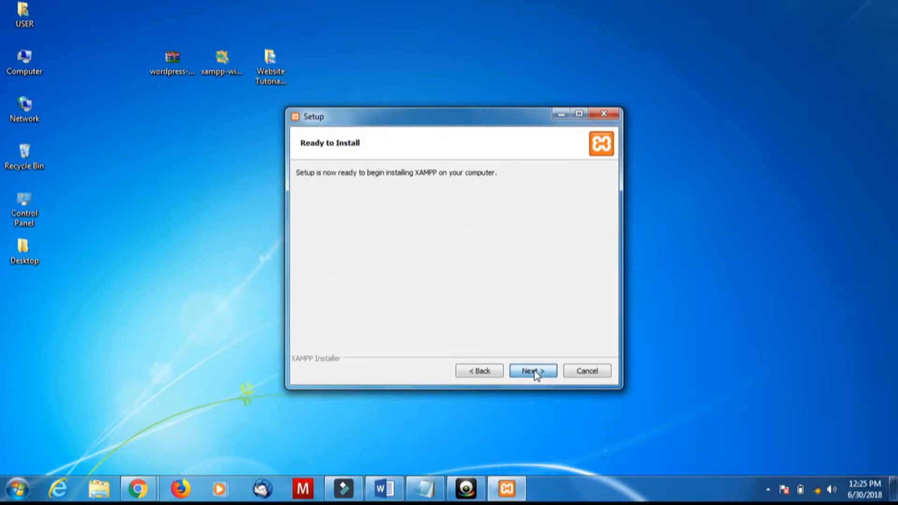
pyautogui.click(534, 370)
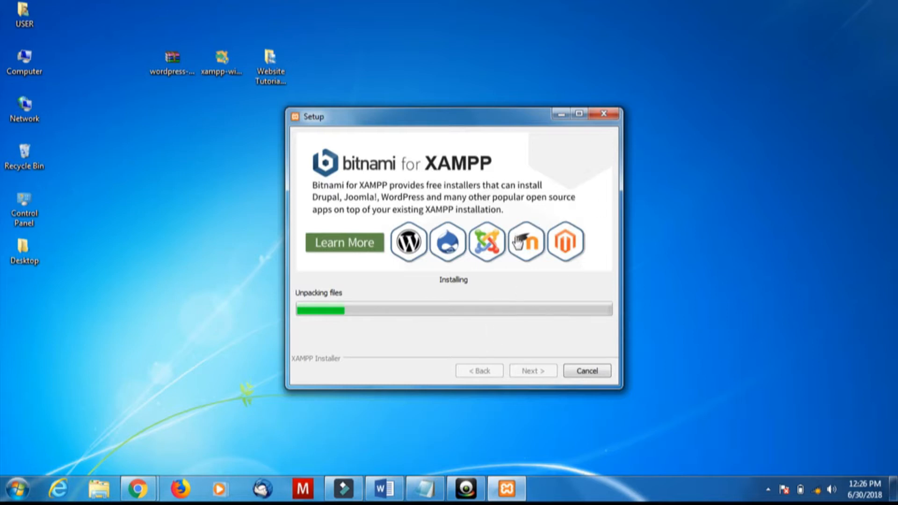
pyautogui.rightClick(171, 62)
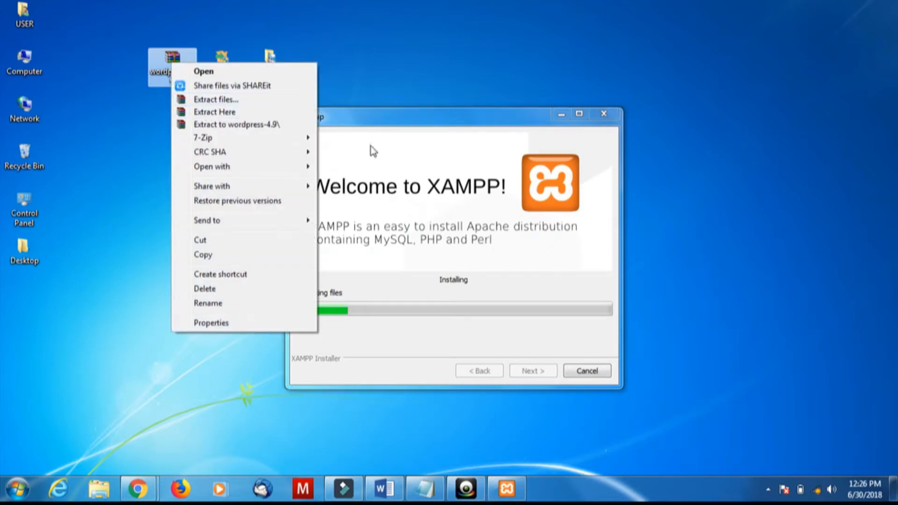
pyautogui.click(491, 51)
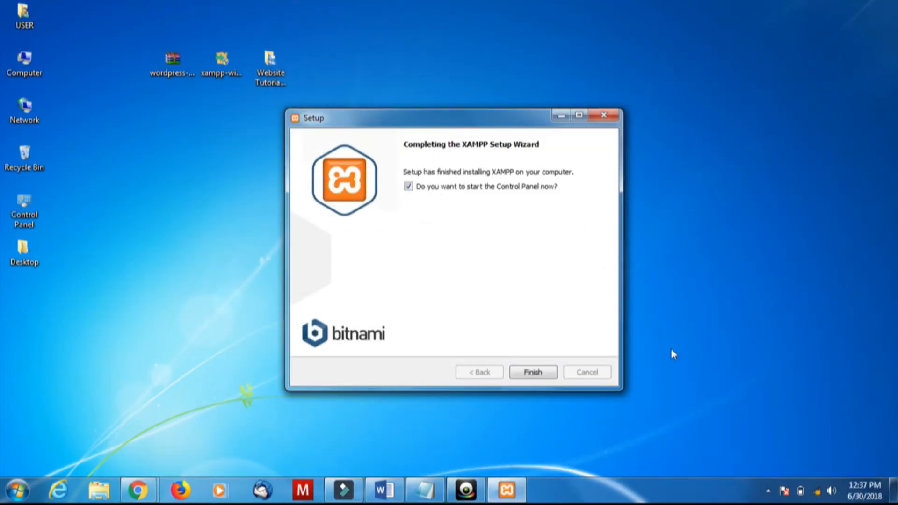
# Finish the XAMPP setup with the Control Panel set to start, and save English as its language.
pyautogui.click(536, 375)
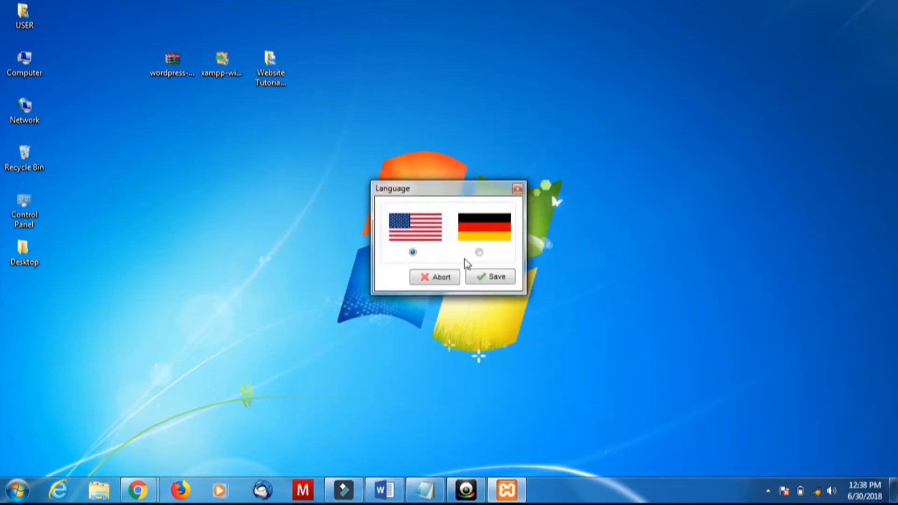
pyautogui.click(505, 279)
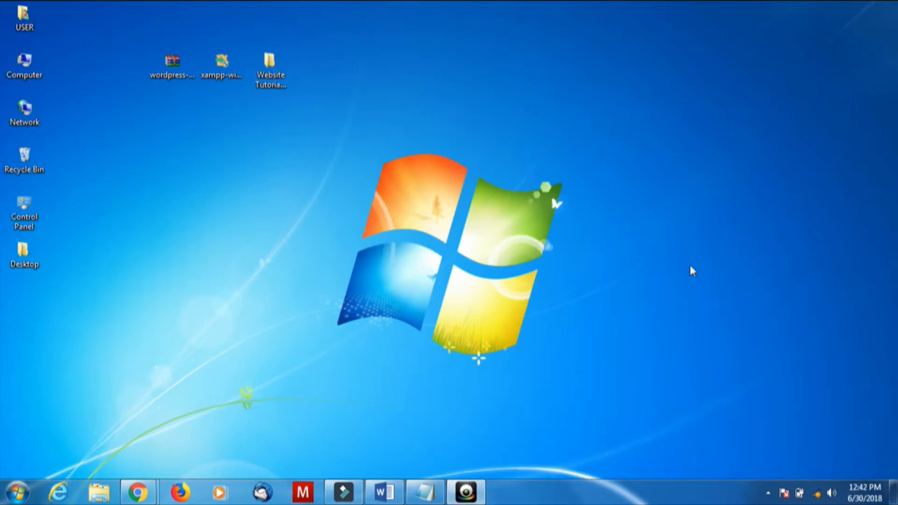
# Launch the XAMPP Control Panel and start the Apache and MySQL modules.
pyautogui.click(19, 491)
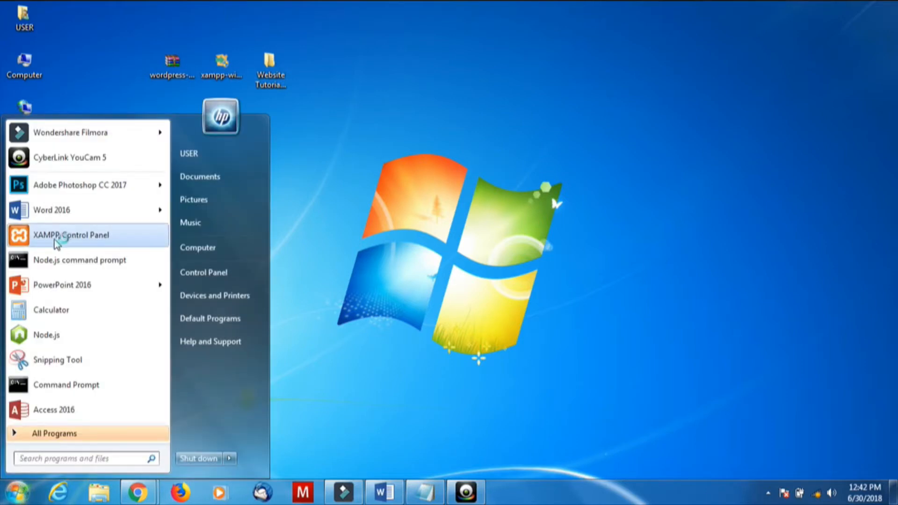
pyautogui.click(69, 238)
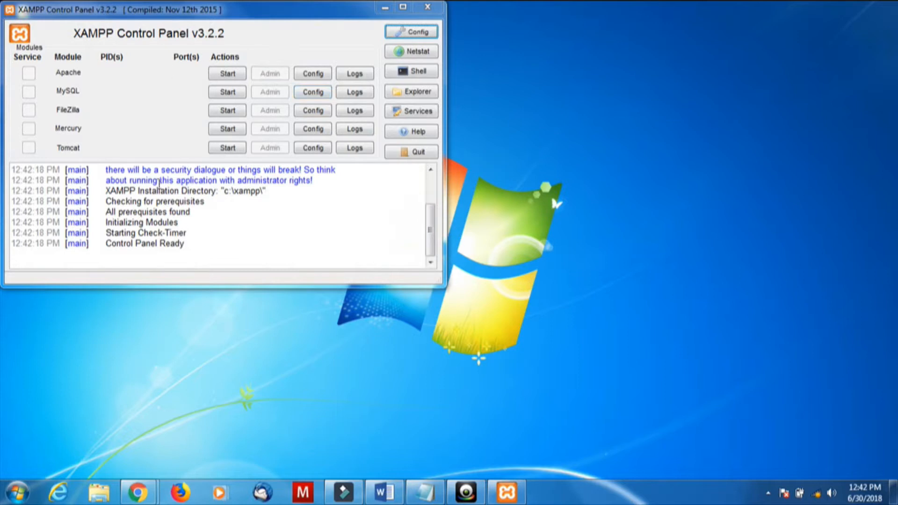
pyautogui.click(228, 75)
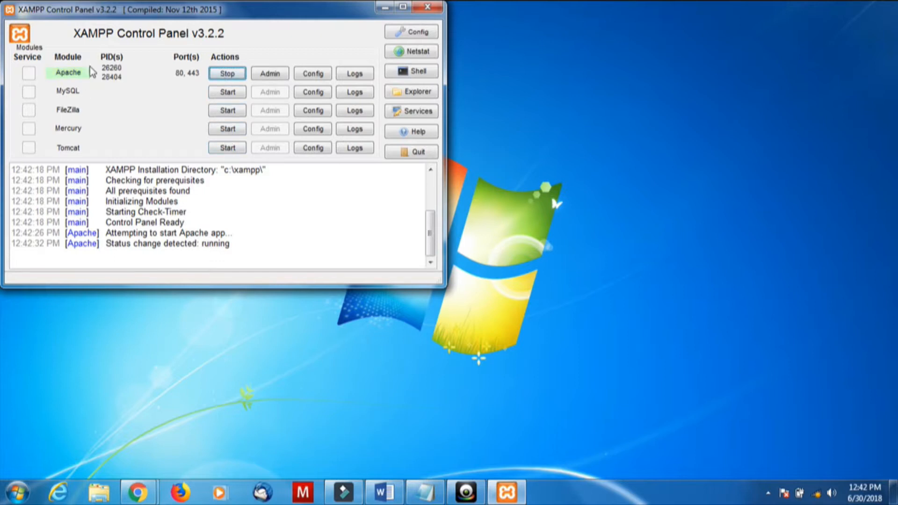
pyautogui.click(226, 93)
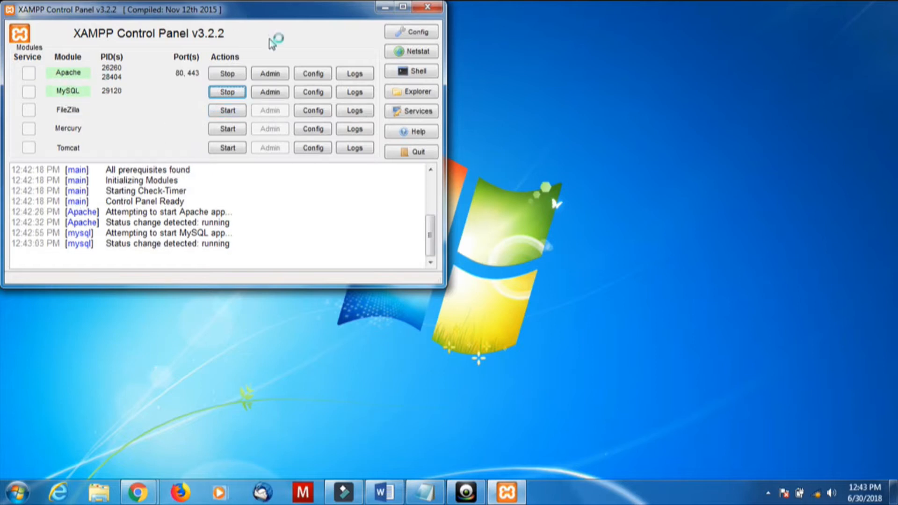
# Minimize the XAMPP Control Panel, restore it to check the module status, and minimize it again.
pyautogui.click(386, 8)
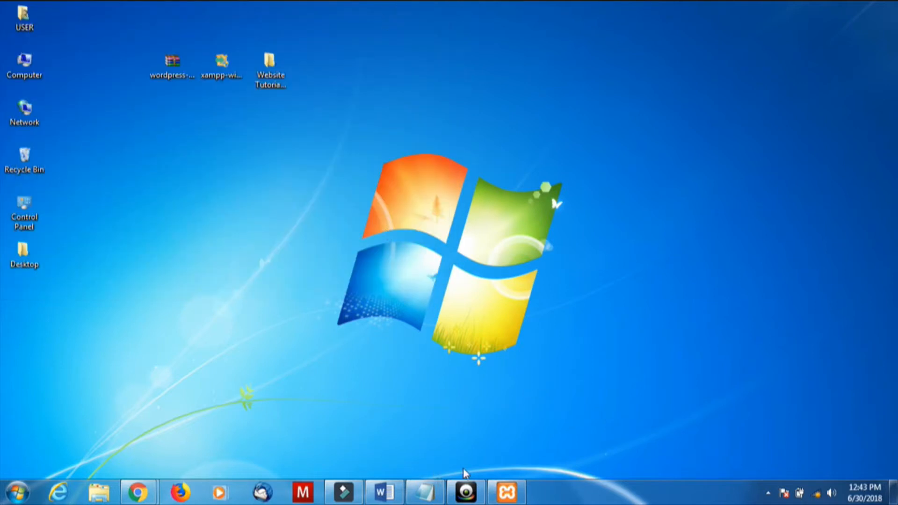
pyautogui.moveTo(506, 491)
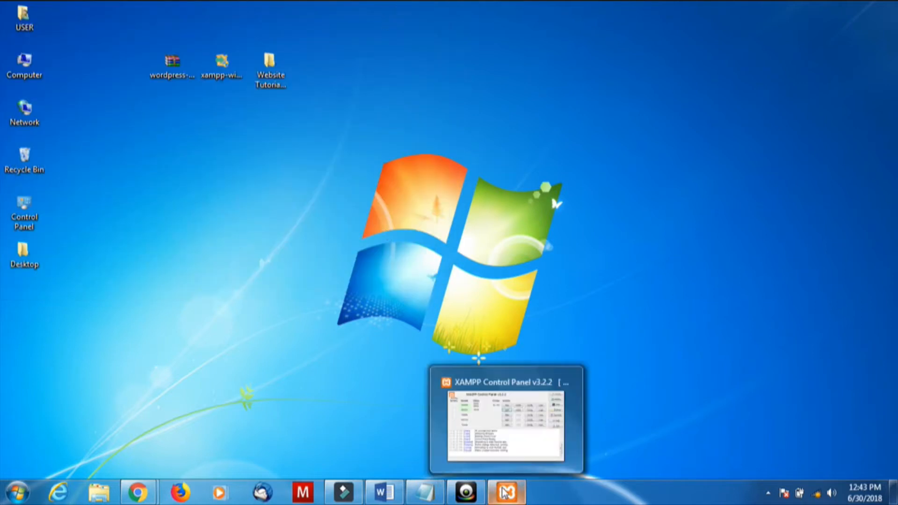
pyautogui.click(506, 435)
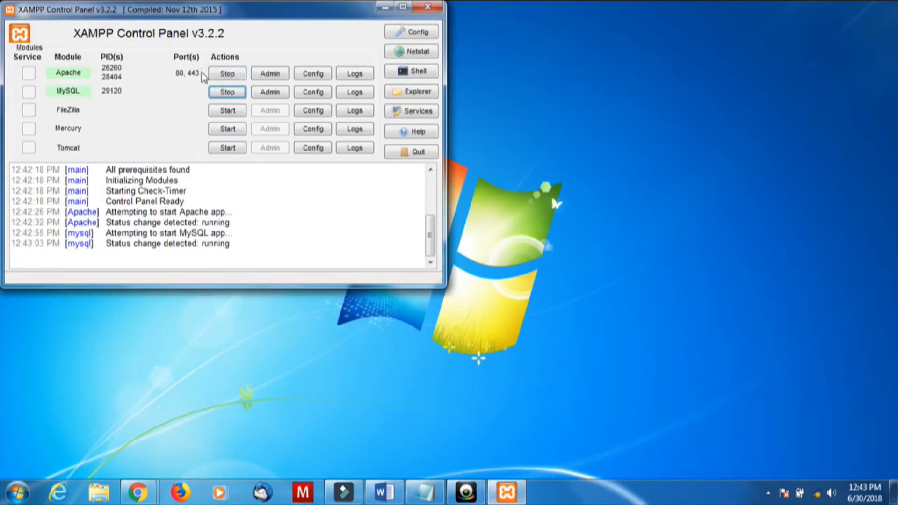
pyautogui.click(383, 6)
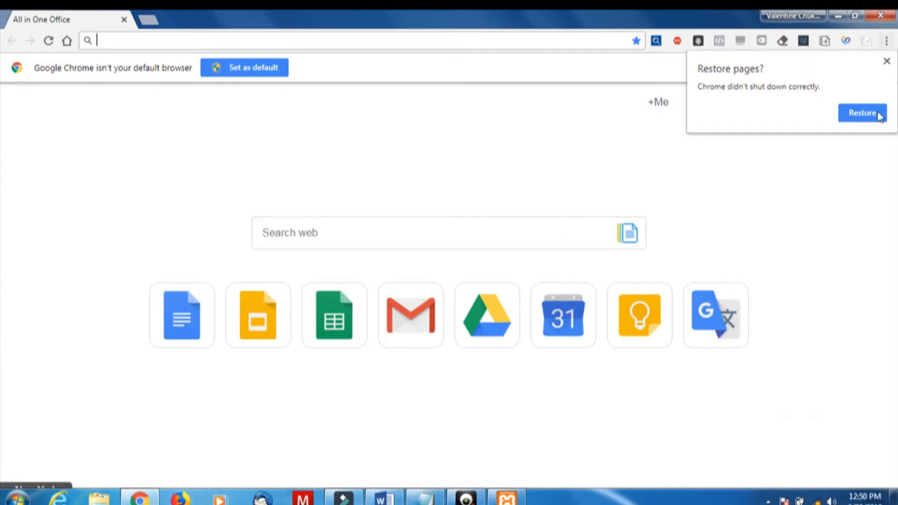
# In Chrome, dismiss the offer to restore pages and open the XAMPP welcome page at localhost/.
pyautogui.click(885, 62)
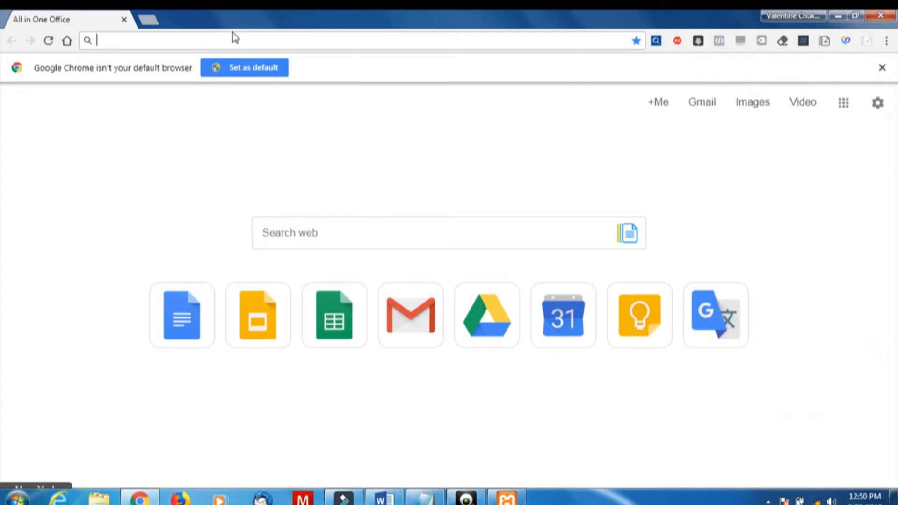
pyautogui.click(208, 46)
pyautogui.write('localhost/wp/')
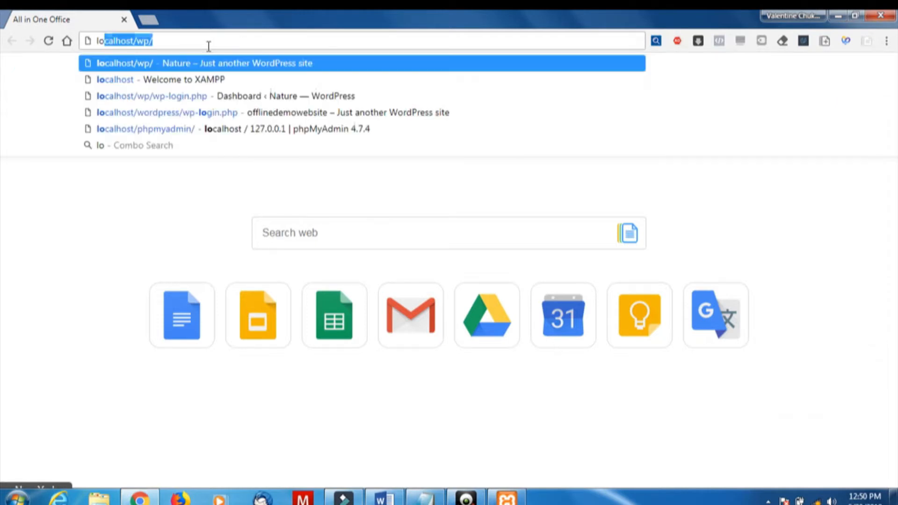
pyautogui.press('Right')
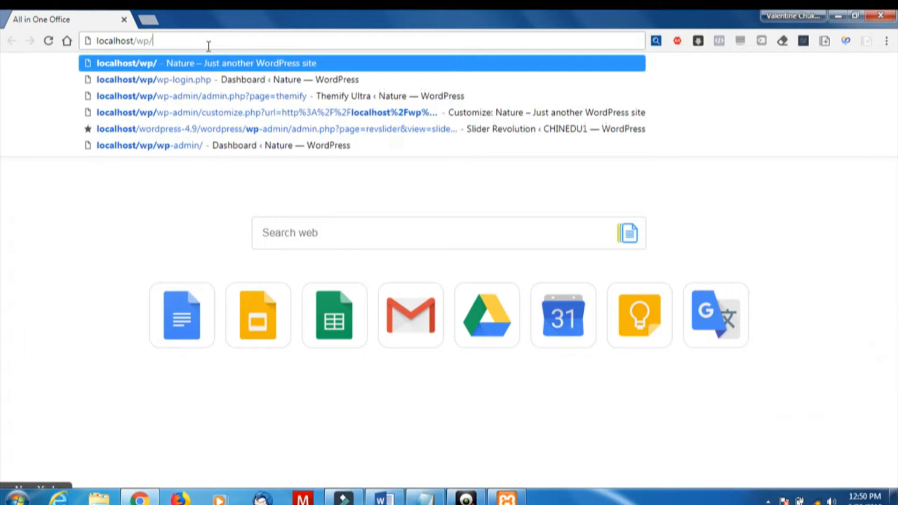
pyautogui.press('BackSpace')
pyautogui.press('BackSpace')
pyautogui.press('BackSpace')
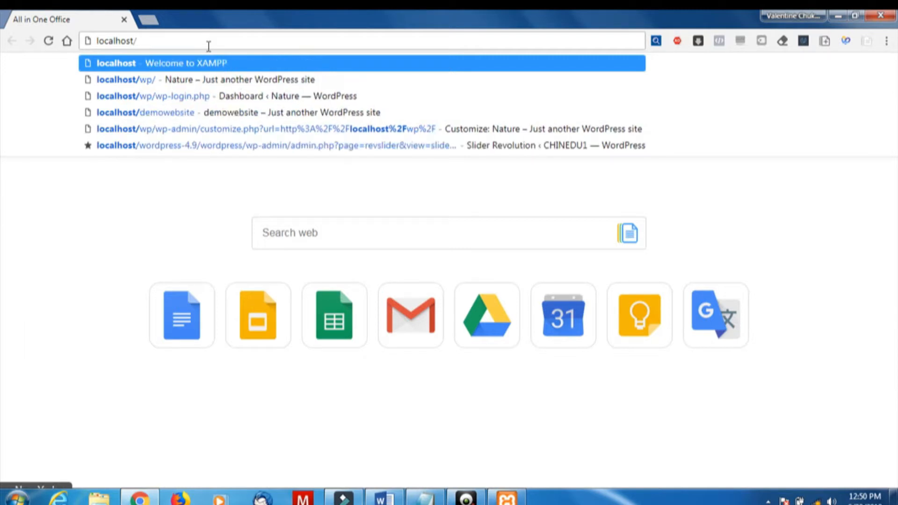
pyautogui.press('Return')
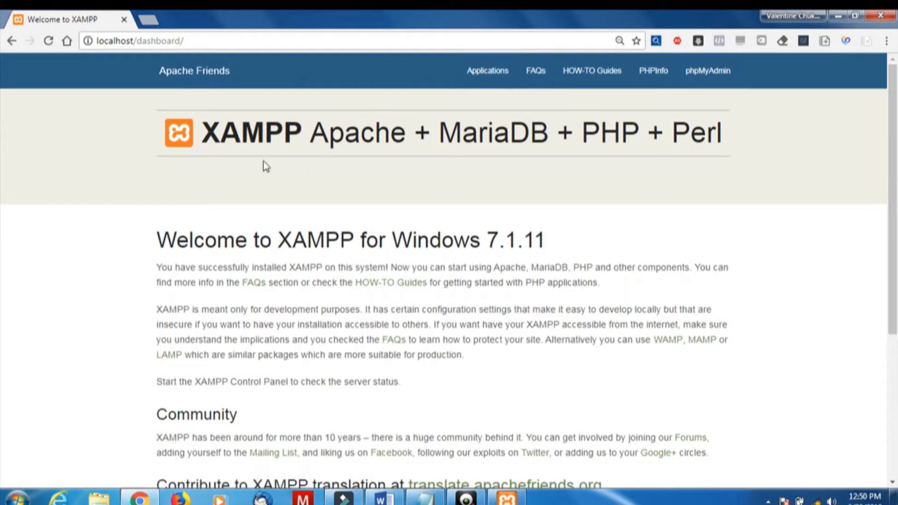
# Open phpMyAdmin and create a new database named wordpress.
pyautogui.click(722, 76)
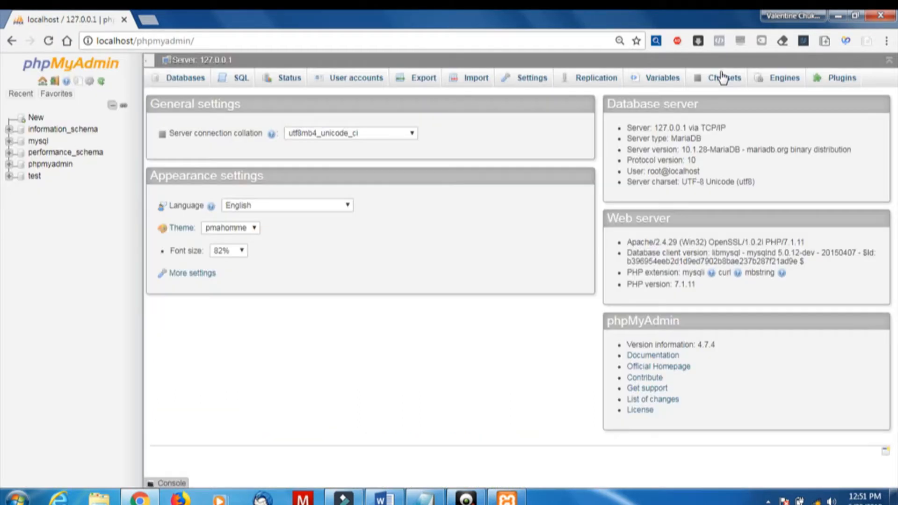
pyautogui.click(186, 84)
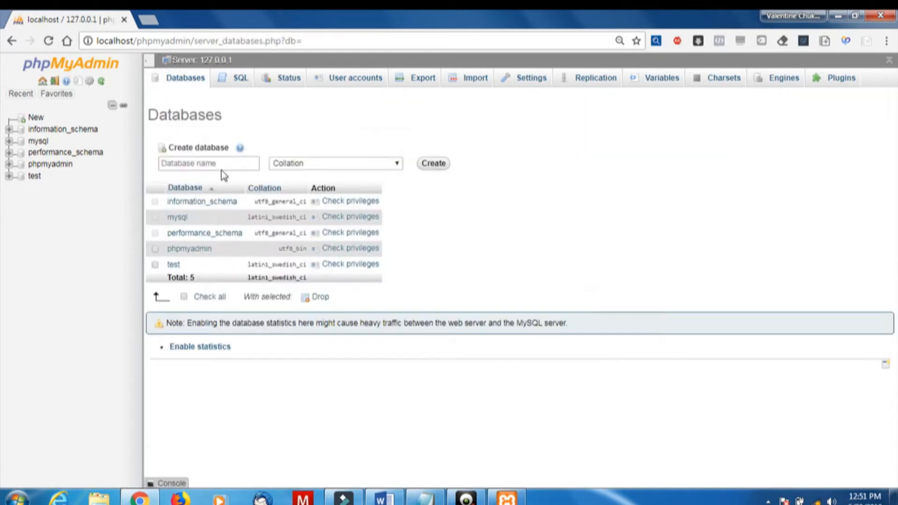
pyautogui.click(227, 163)
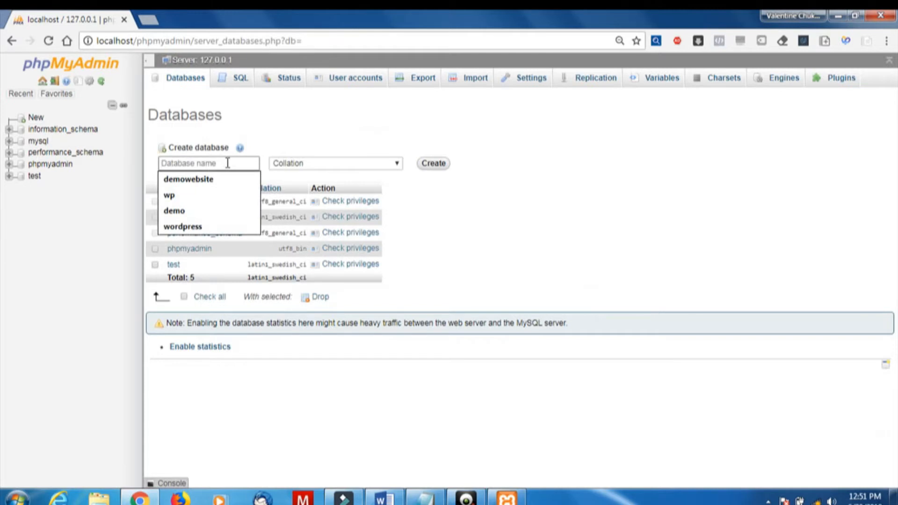
pyautogui.click(189, 228)
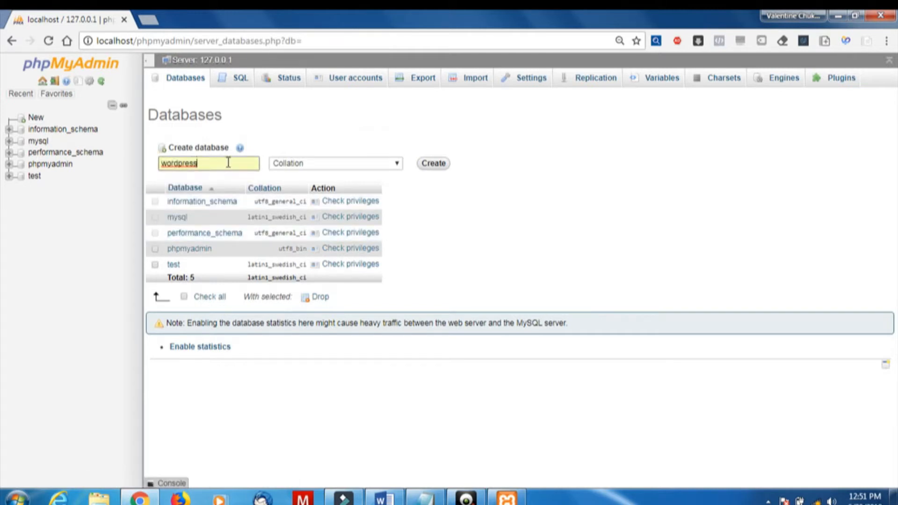
pyautogui.click(441, 171)
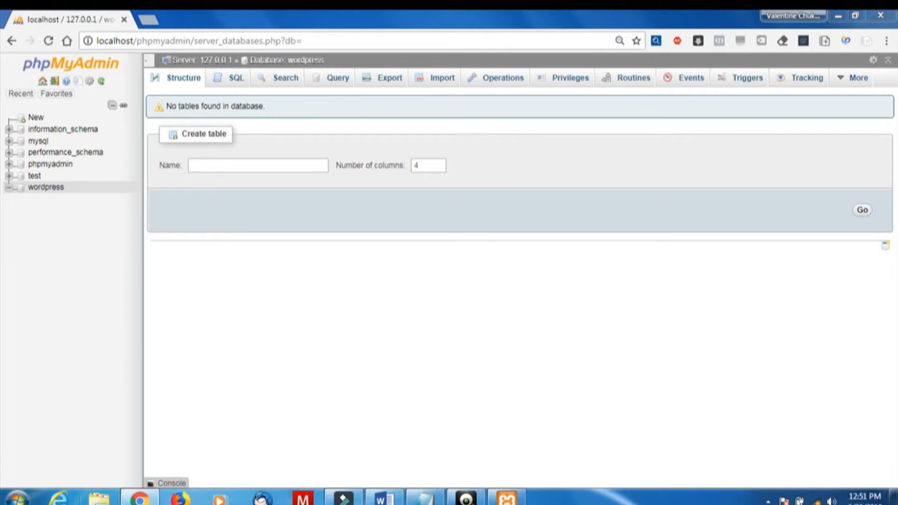
# In Windows Explorer, open the htdocs folder inside xampp on Local Disk (C:).
pyautogui.click(99, 498)
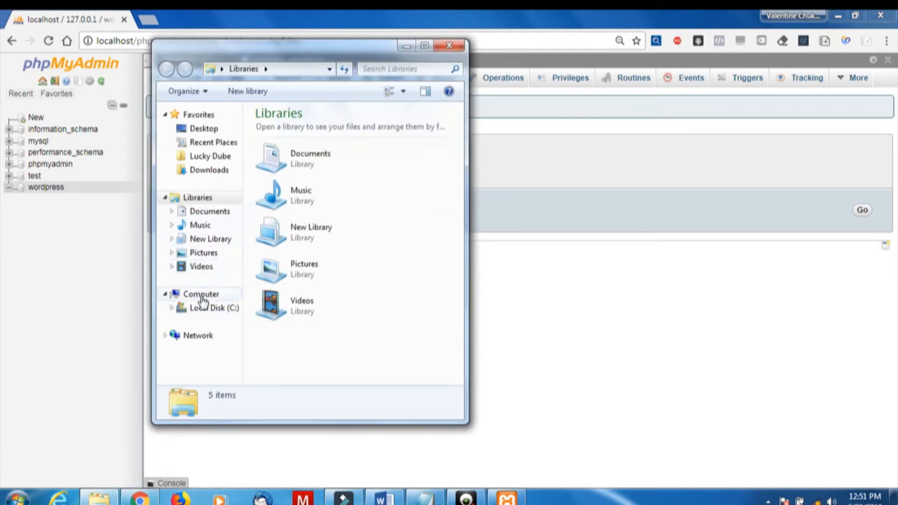
pyautogui.click(205, 311)
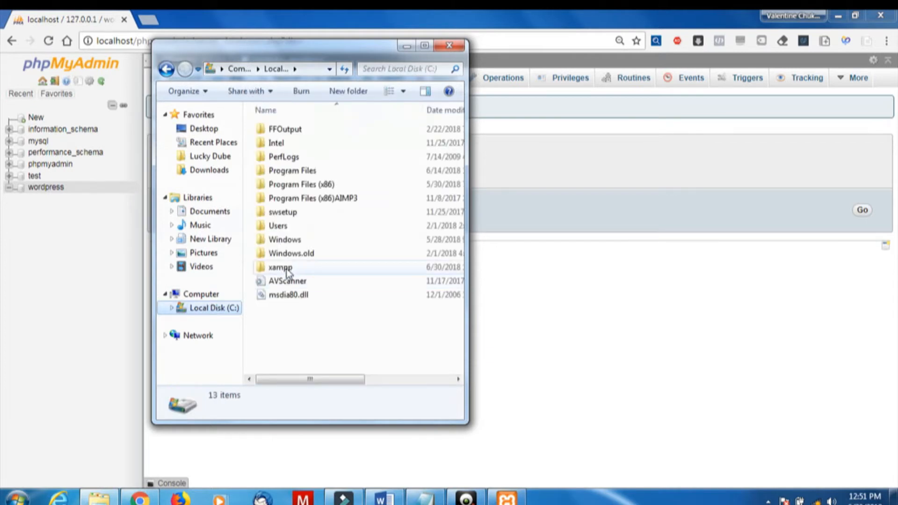
pyautogui.click(281, 266)
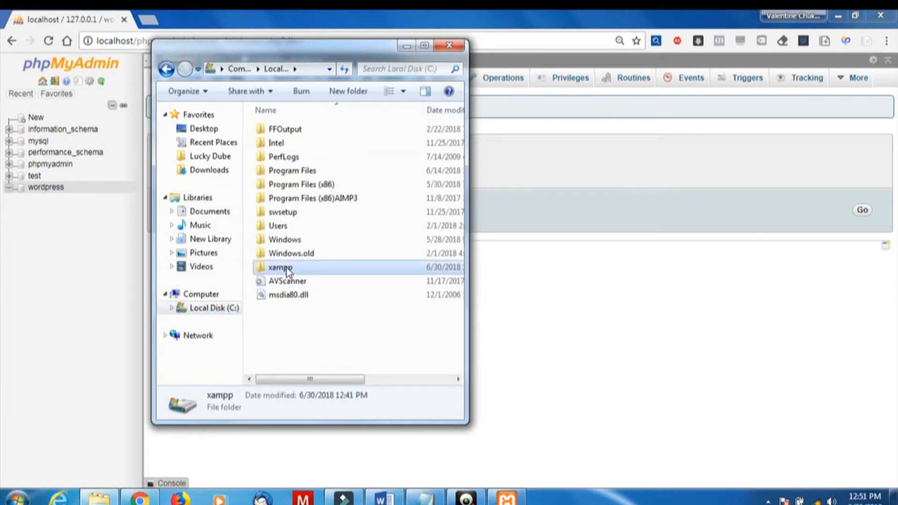
pyautogui.doubleClick(287, 268)
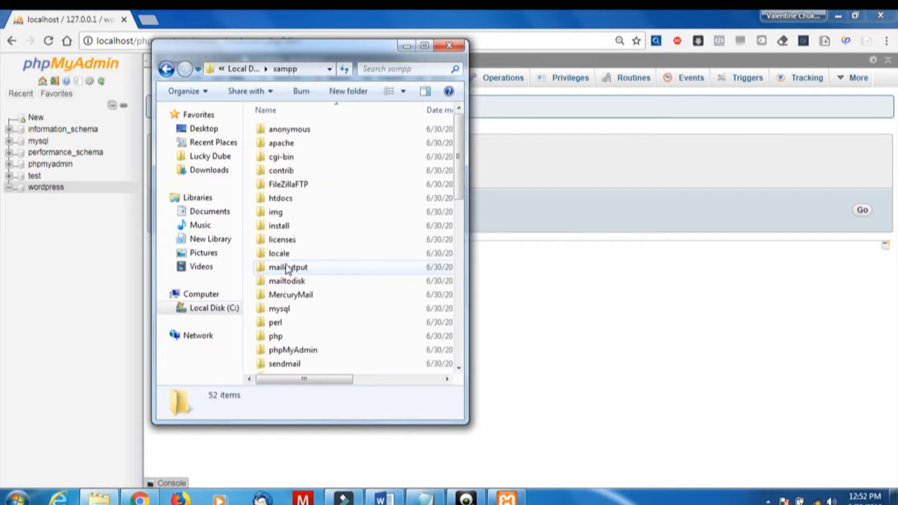
pyautogui.doubleClick(280, 198)
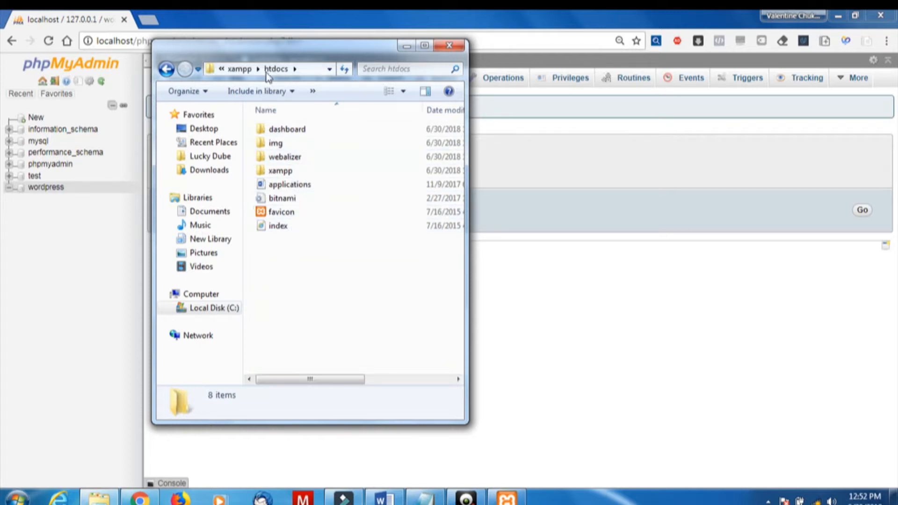
# Minimize Chrome and move the htdocs folder window aside so the WordPress archive on the desktop is accessible.
pyautogui.click(698, 17)
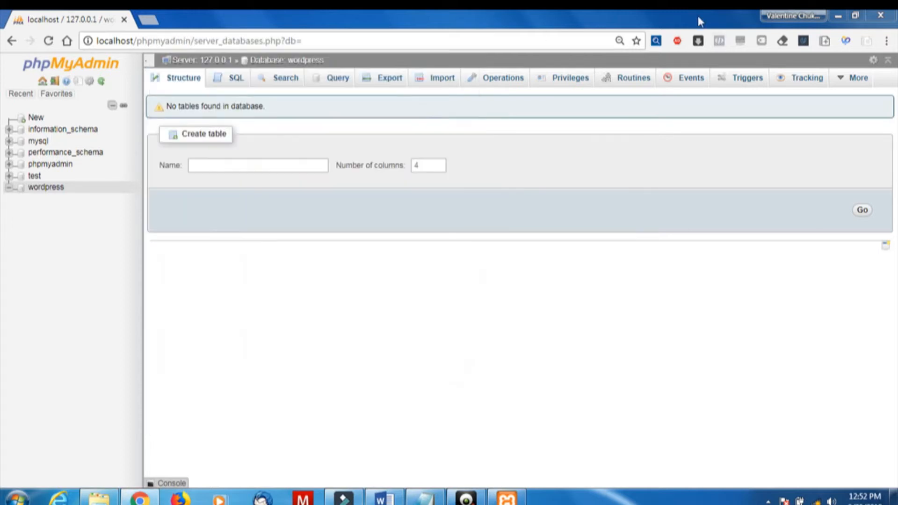
pyautogui.click(839, 14)
pyautogui.moveTo(320, 57); pyautogui.dragTo(653, 46)
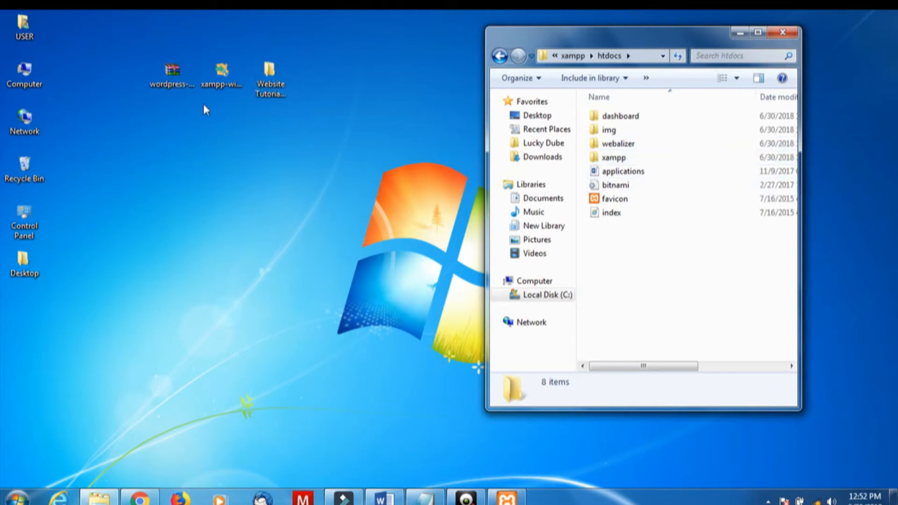
# Extract the WordPress archive on the desktop into C:\xampp\htdocs.
pyautogui.rightClick(175, 80)
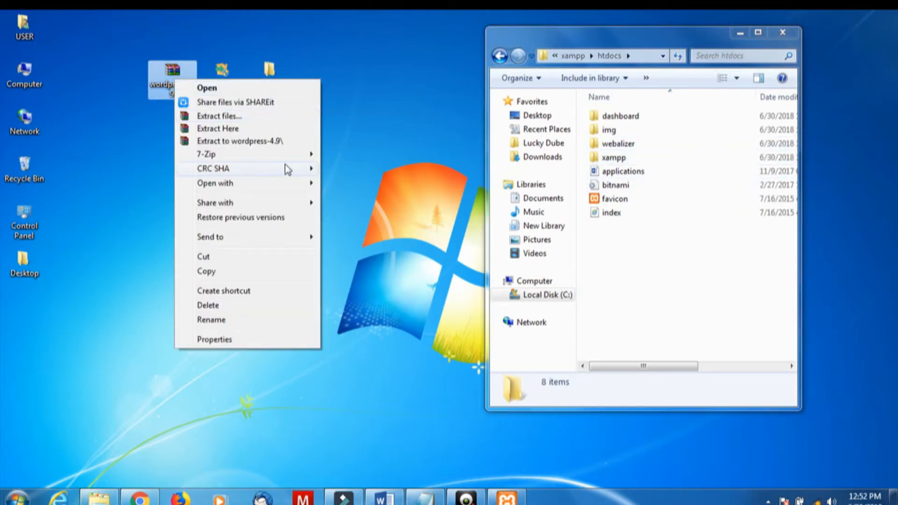
pyautogui.click(231, 117)
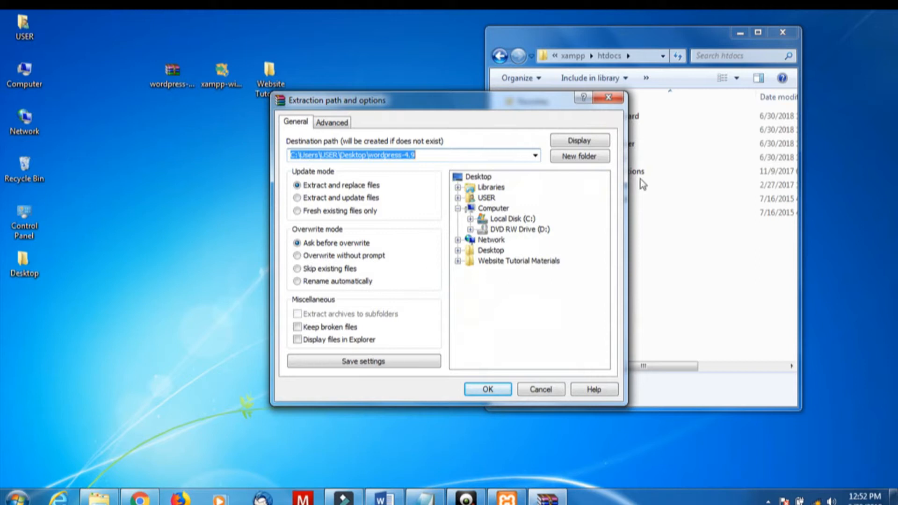
pyautogui.click(508, 218)
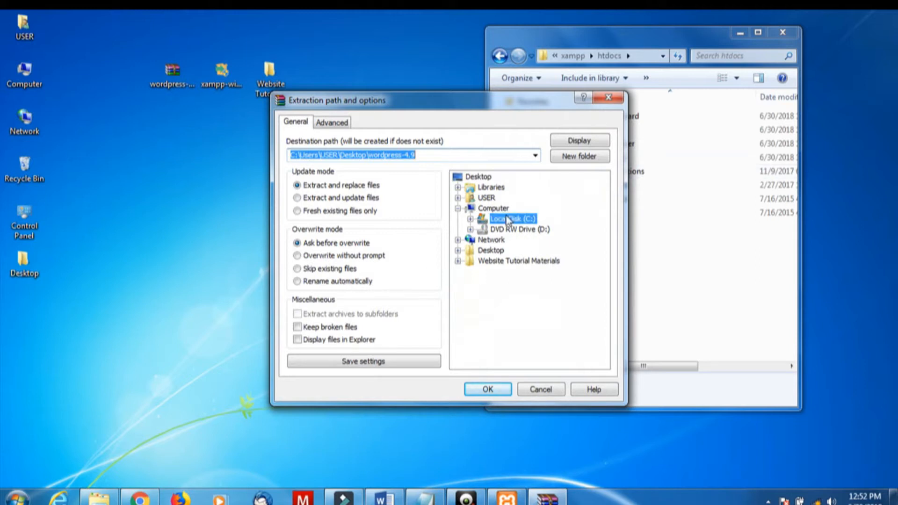
pyautogui.click(501, 356)
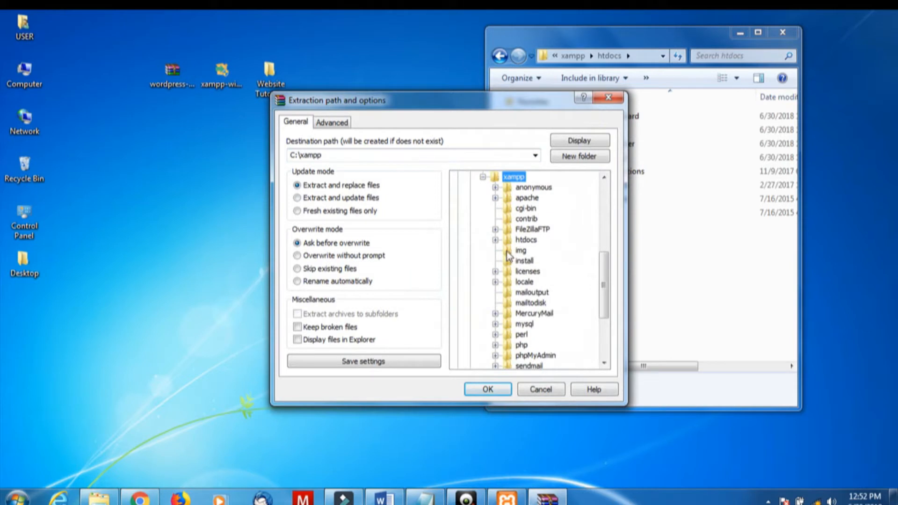
pyautogui.click(509, 241)
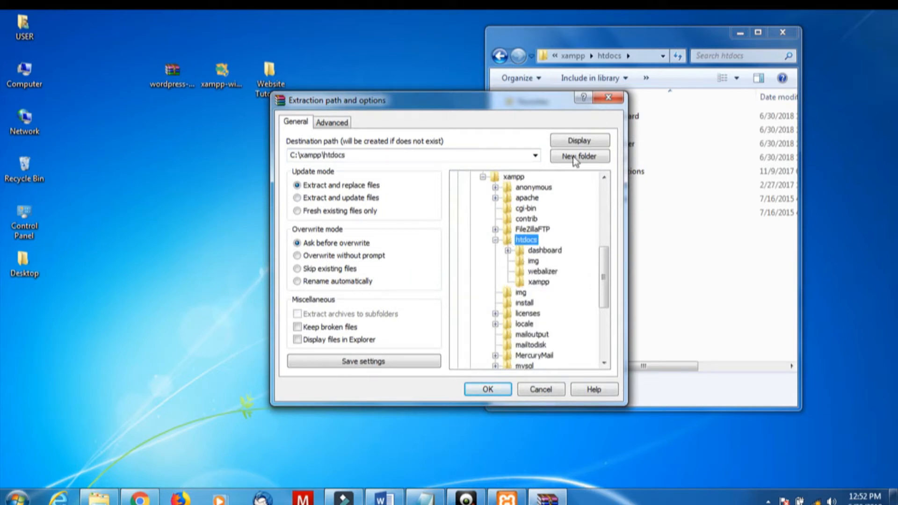
pyautogui.click(503, 392)
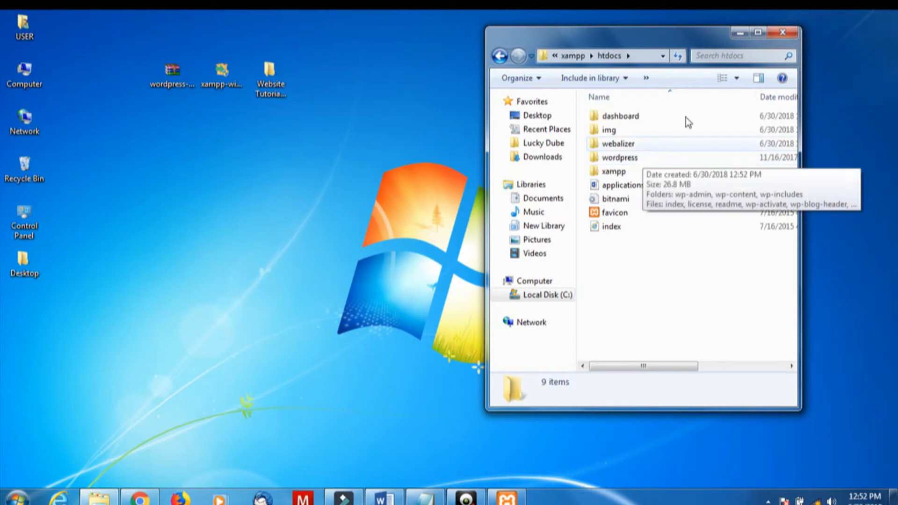
# Minimize the htdocs window, open localhost/wordpress in Chrome and continue to the database connection details form.
pyautogui.click(740, 32)
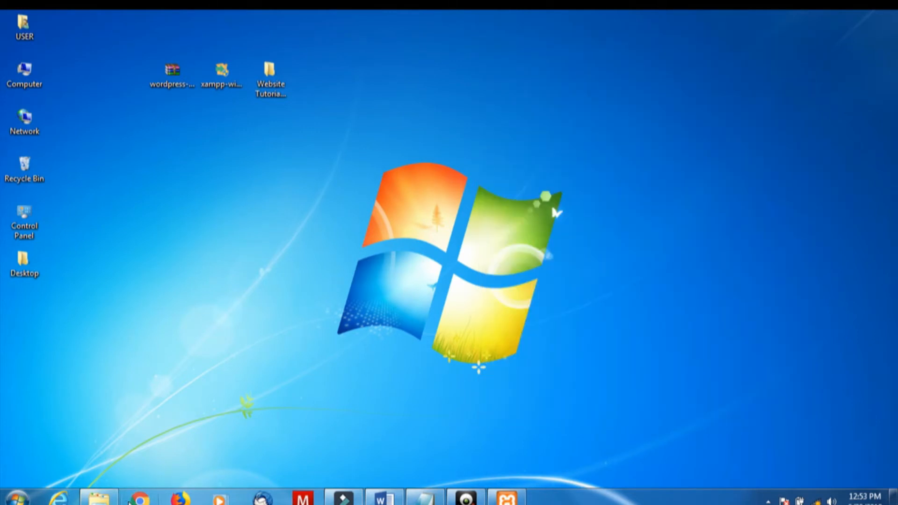
pyautogui.click(140, 498)
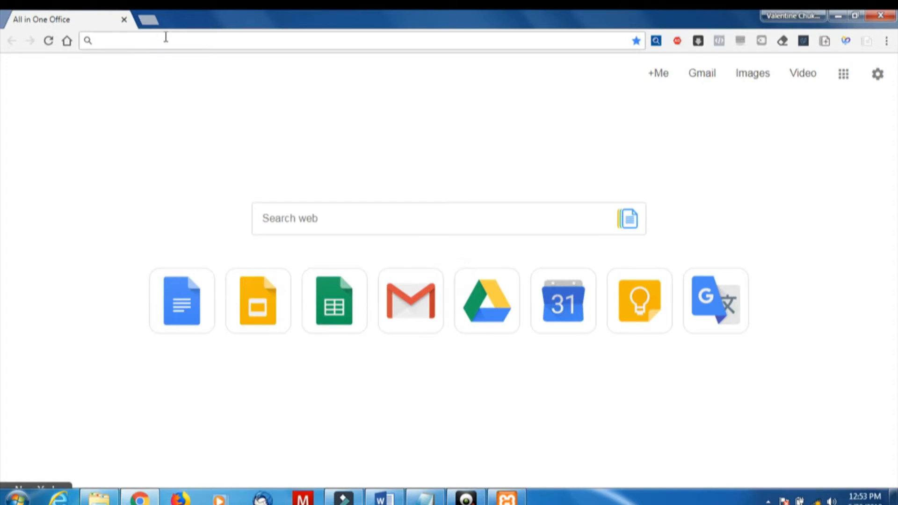
pyautogui.write('lo')
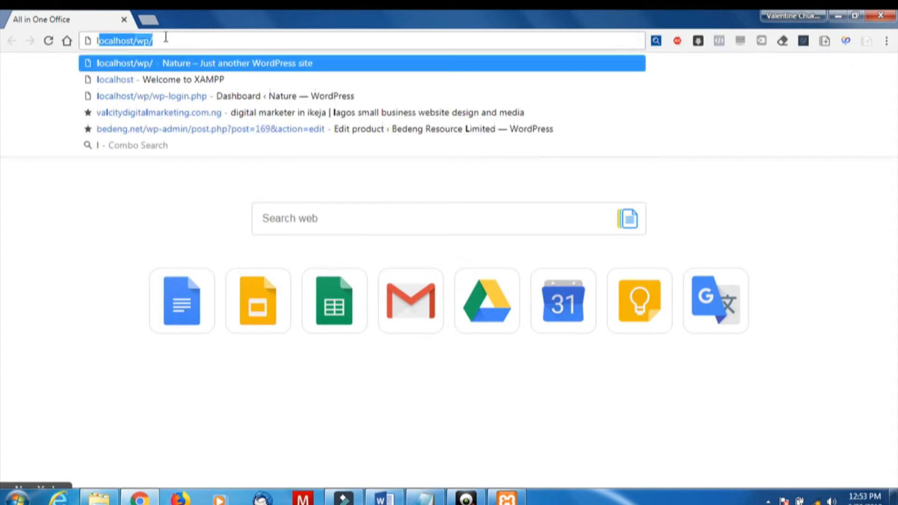
pyautogui.write('ca')
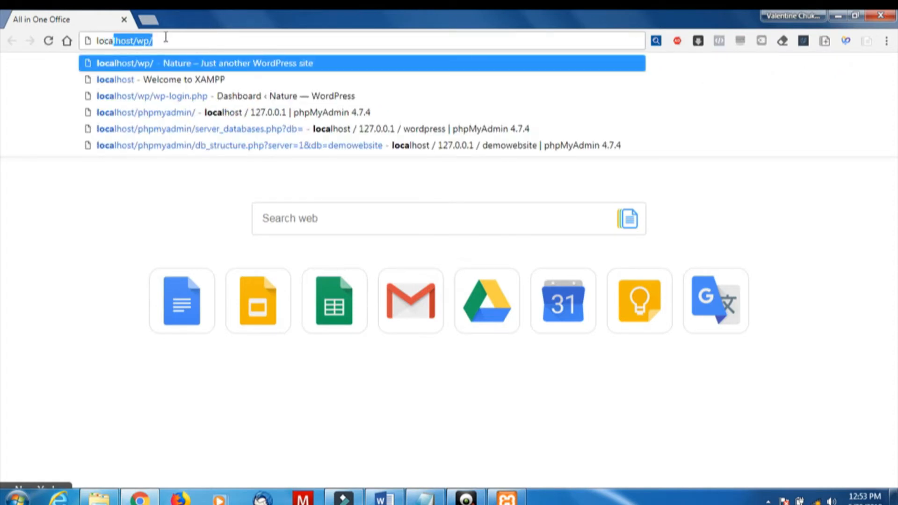
pyautogui.press('Right')
pyautogui.press('BackSpace')
pyautogui.press('BackSpace')
pyautogui.press('BackSpace')
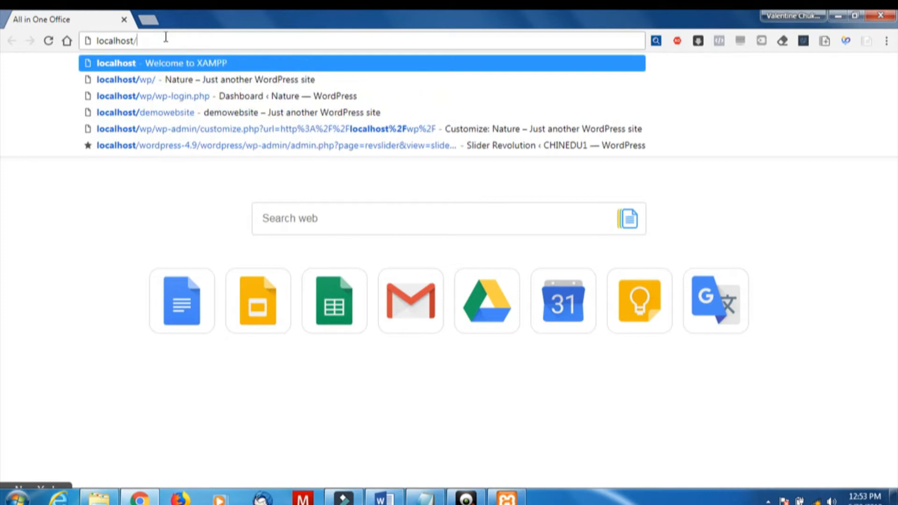
pyautogui.write('wo')
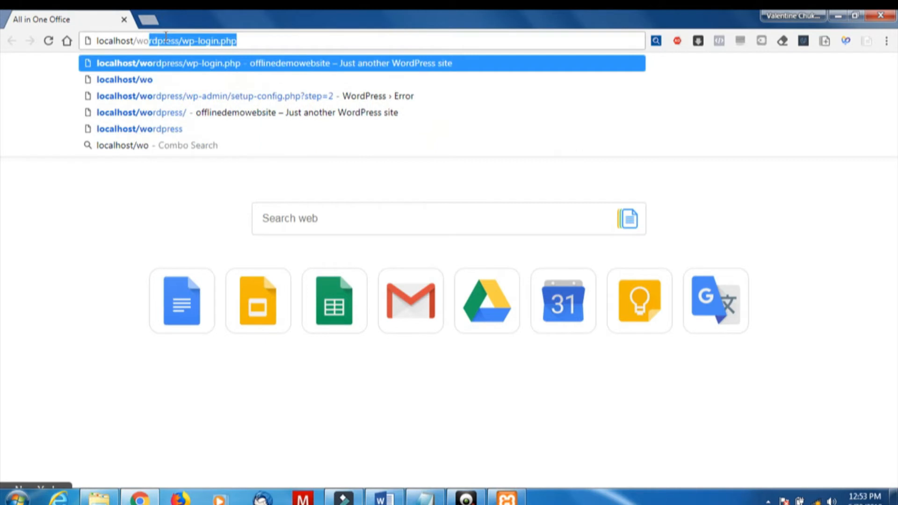
pyautogui.write('rdpresss')
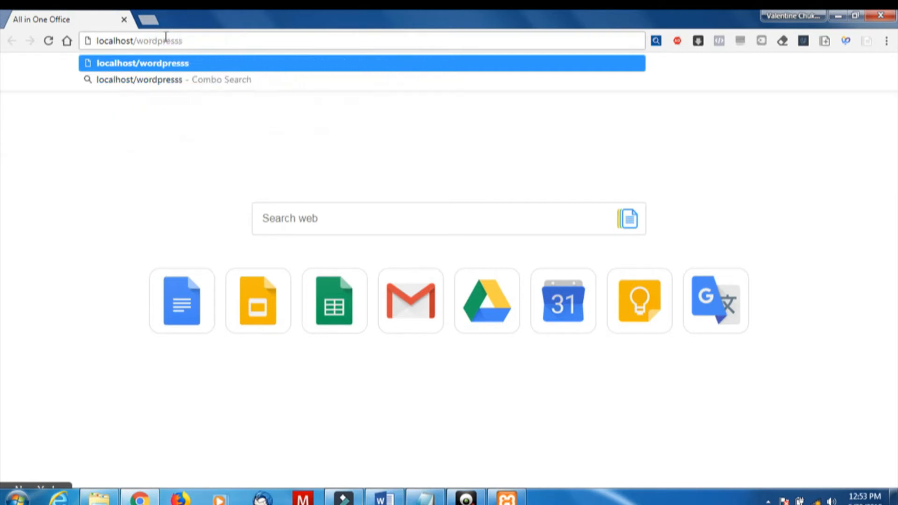
pyautogui.press('BackSpace')
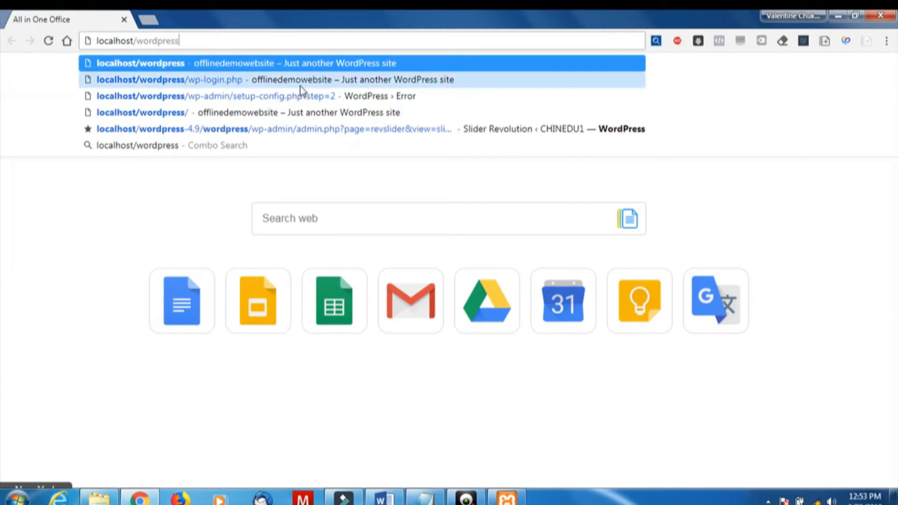
pyautogui.press('Return')
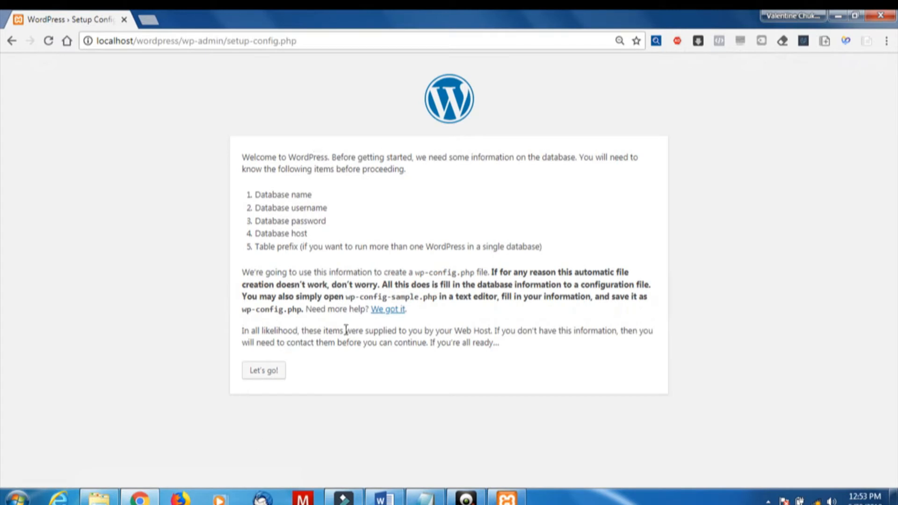
pyautogui.click(265, 370)
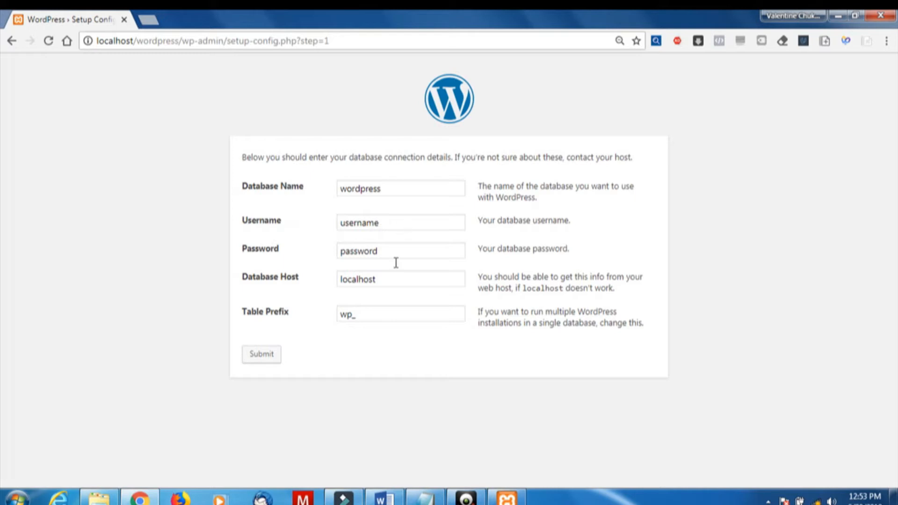
# From the wordpress folder inside htdocs, open wp-config-sample in Notepad and maximize its window.
pyautogui.moveTo(100, 497)
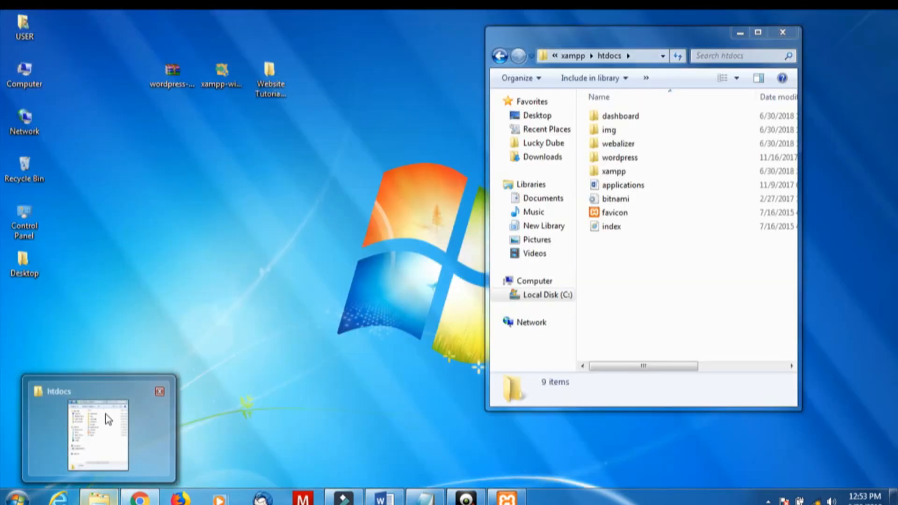
pyautogui.click(107, 417)
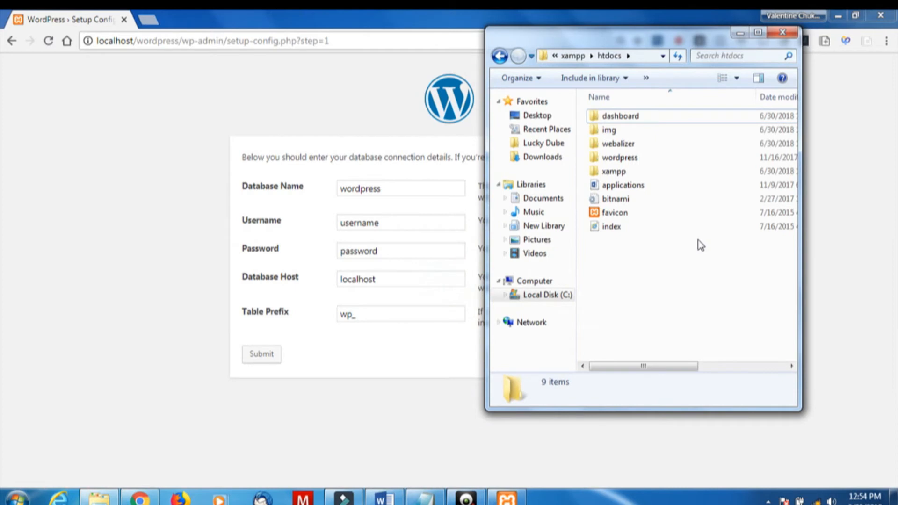
pyautogui.doubleClick(622, 158)
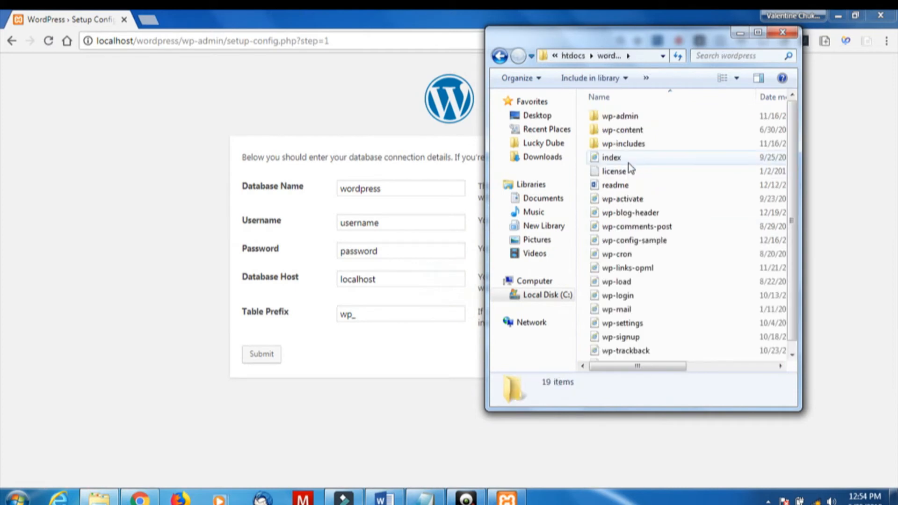
pyautogui.rightClick(626, 244)
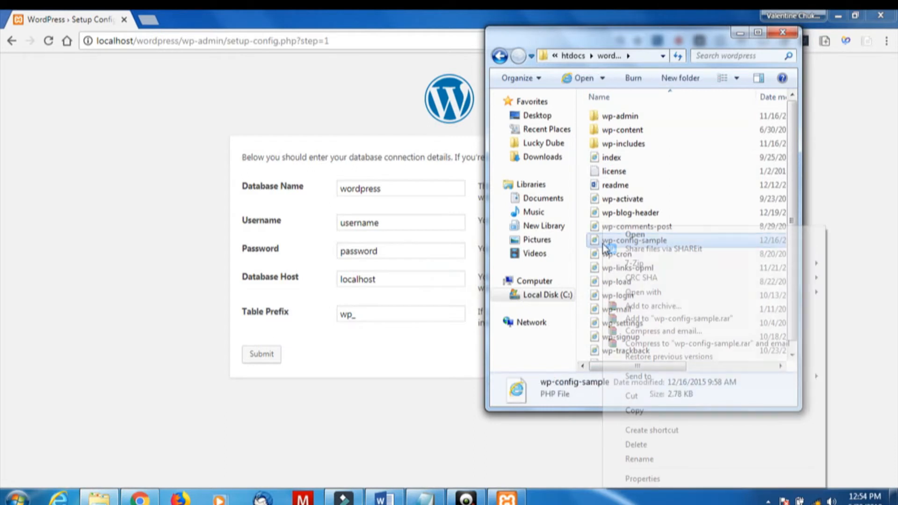
pyautogui.moveTo(646, 293)
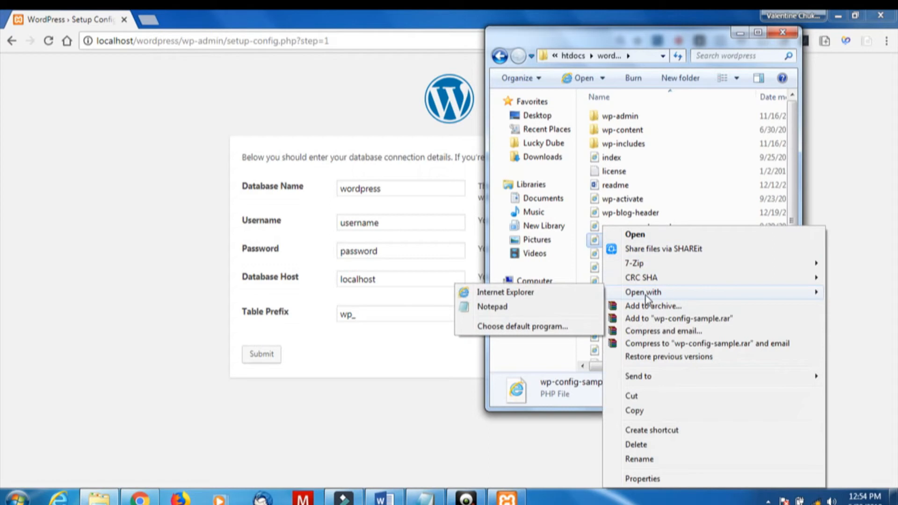
pyautogui.click(520, 312)
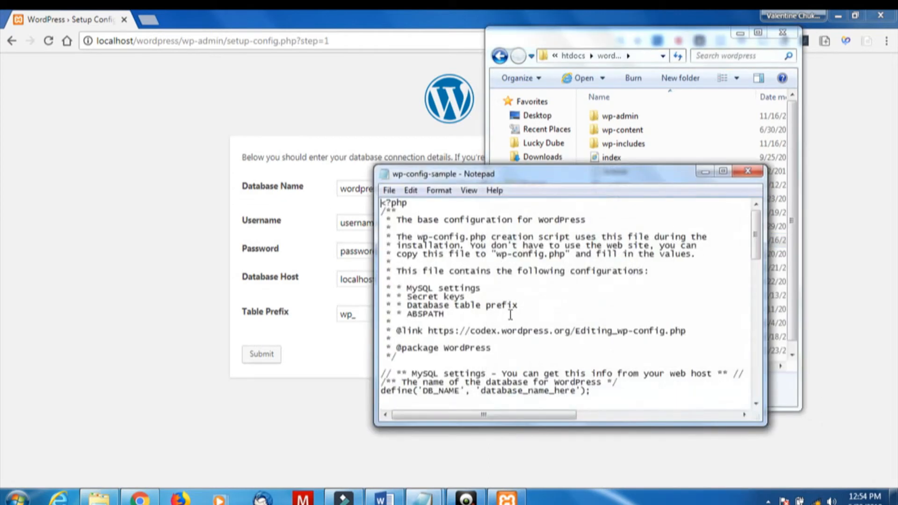
pyautogui.doubleClick(548, 177)
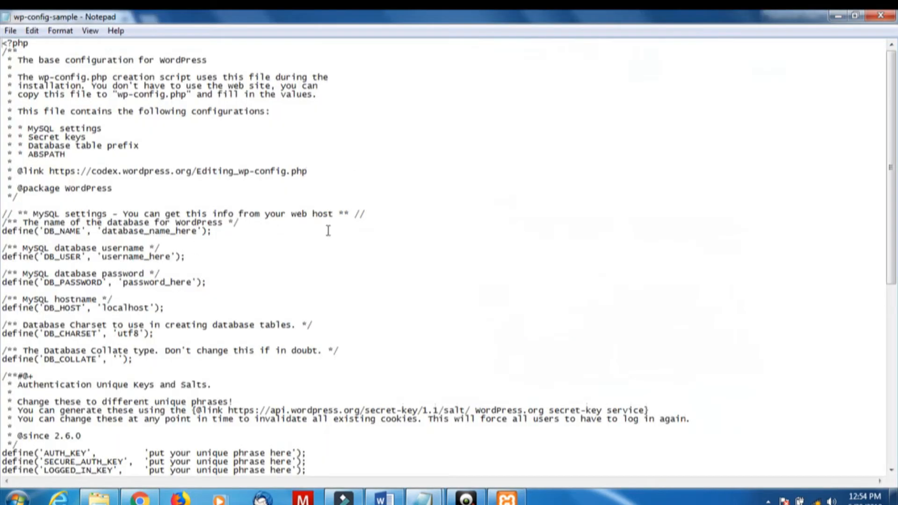
pyautogui.moveTo(468, 498)
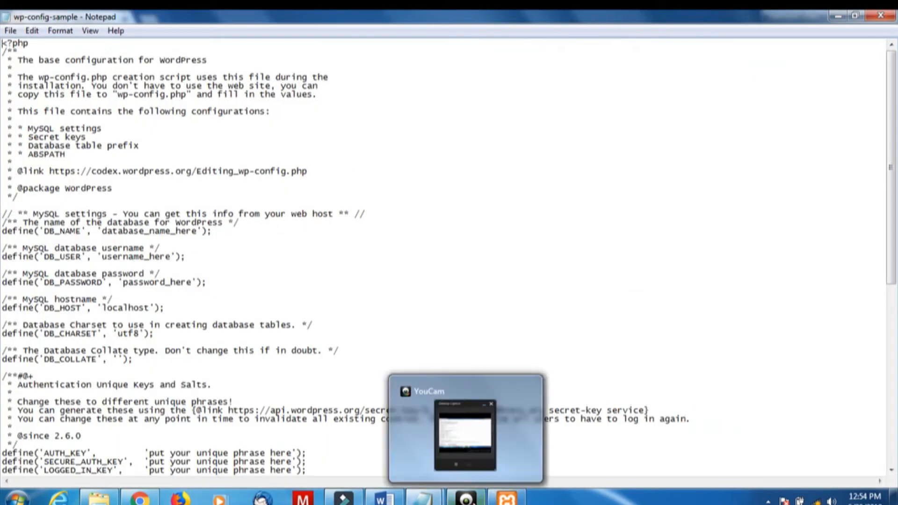
pyautogui.moveTo(468, 456)
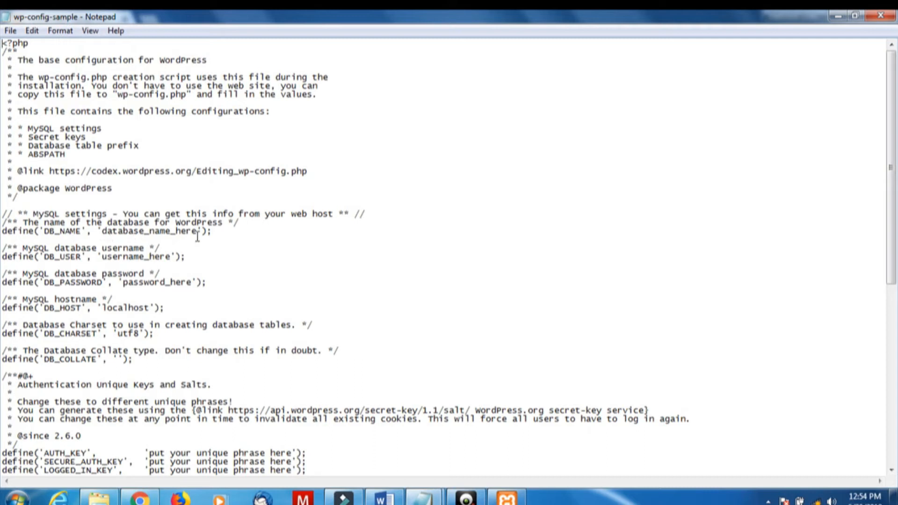
# In the MySQL settings, set DB_NAME to wordpress and DB_USER to root, and clear the DB_PASSWORD placeholder.
pyautogui.moveTo(101, 233); pyautogui.dragTo(204, 241)
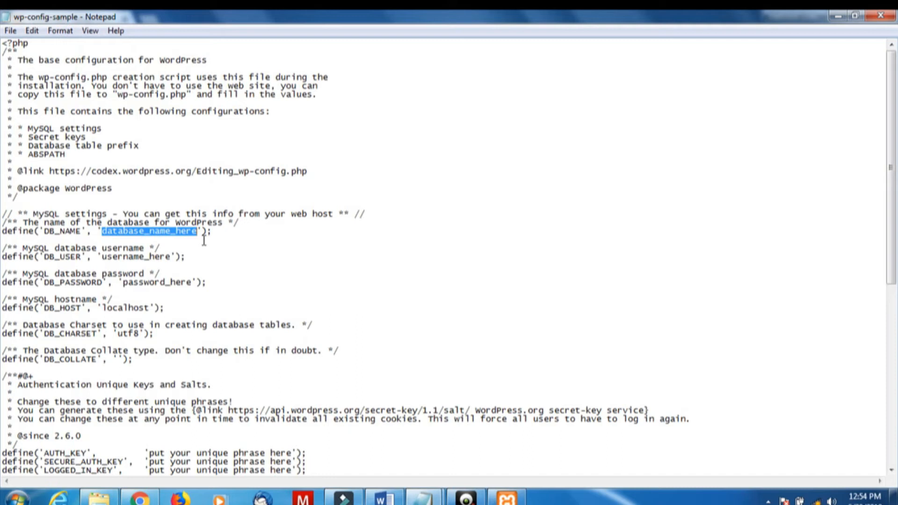
pyautogui.write('wor')
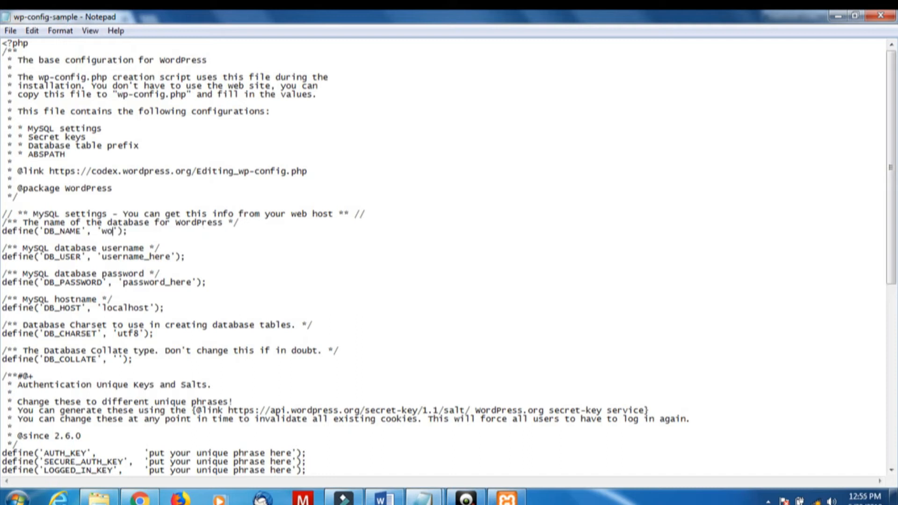
pyautogui.write('dpress')
pyautogui.moveTo(173, 256); pyautogui.dragTo(103, 260)
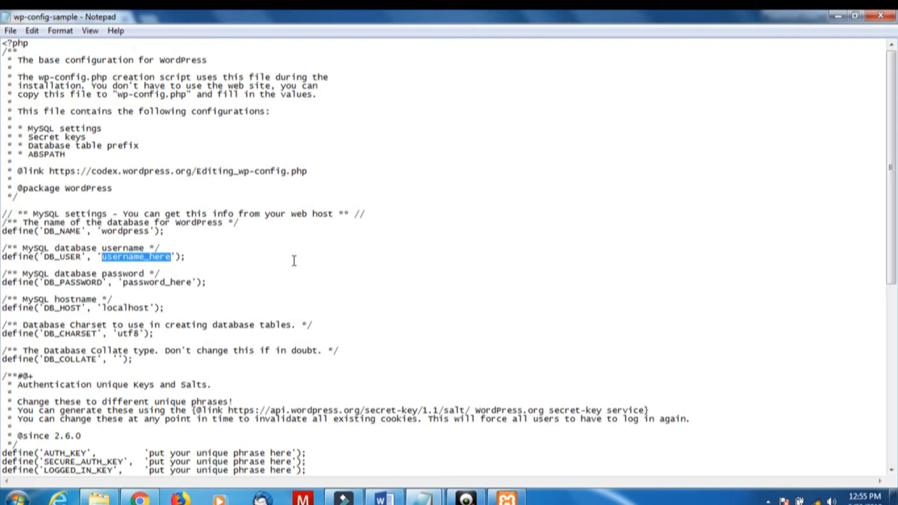
pyautogui.write('root')
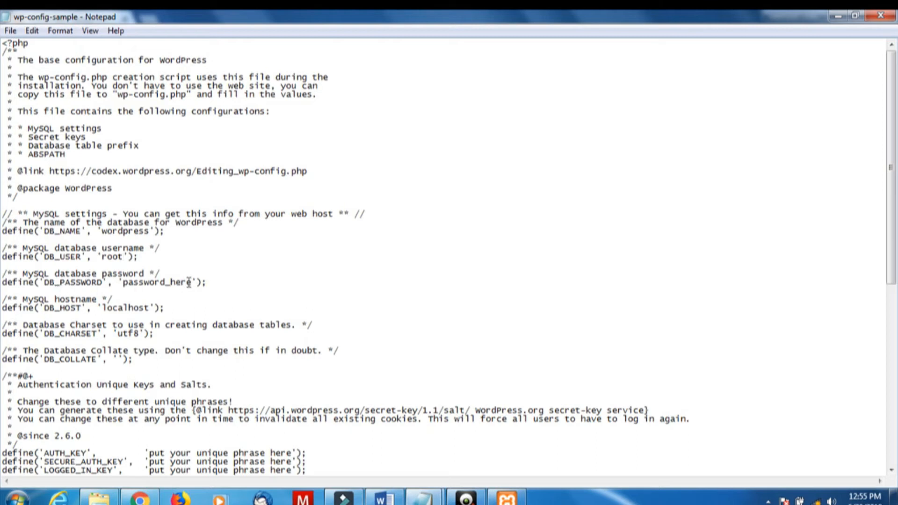
pyautogui.moveTo(192, 282); pyautogui.dragTo(123, 283)
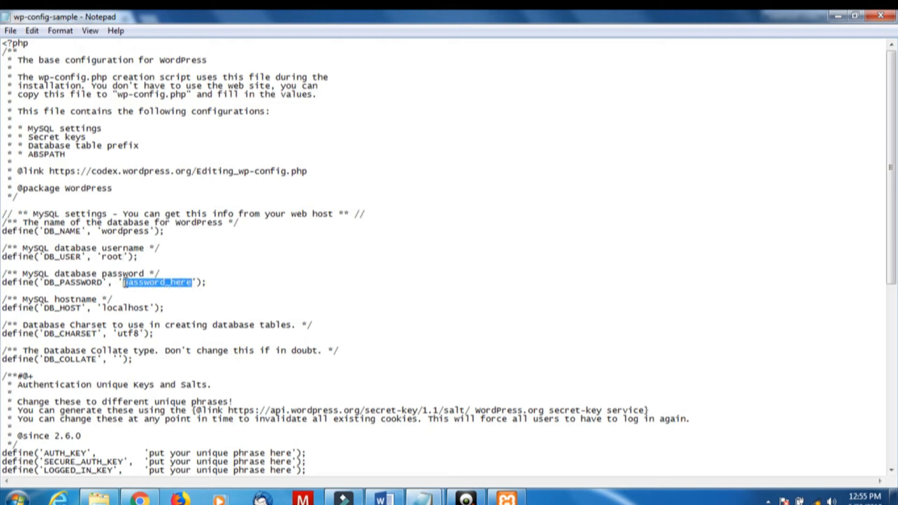
pyautogui.press('Delete')
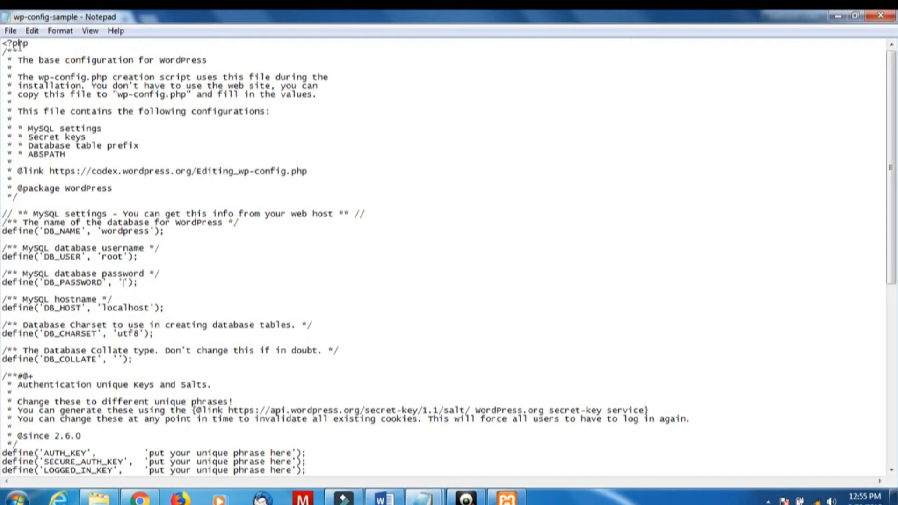
# Save the edited configuration as wp-config.php in the wordpress folder and minimize Notepad.
pyautogui.click(10, 30)
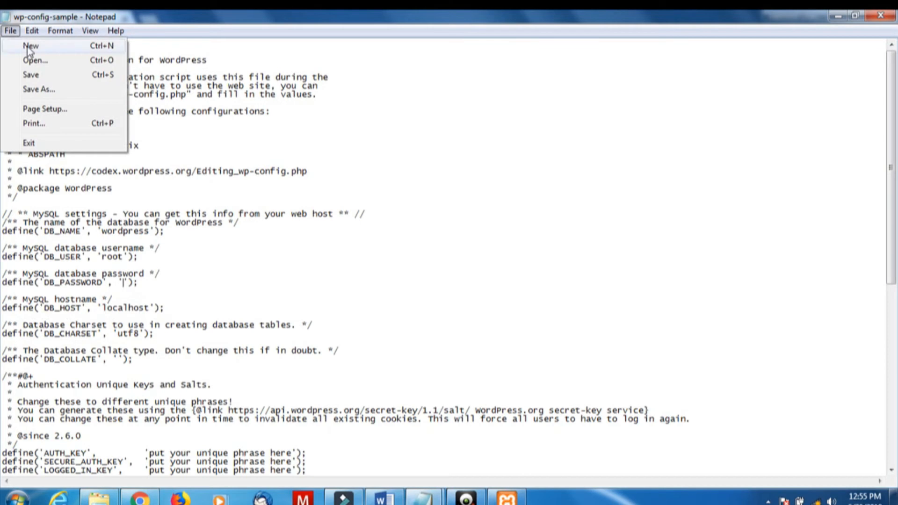
pyautogui.click(37, 89)
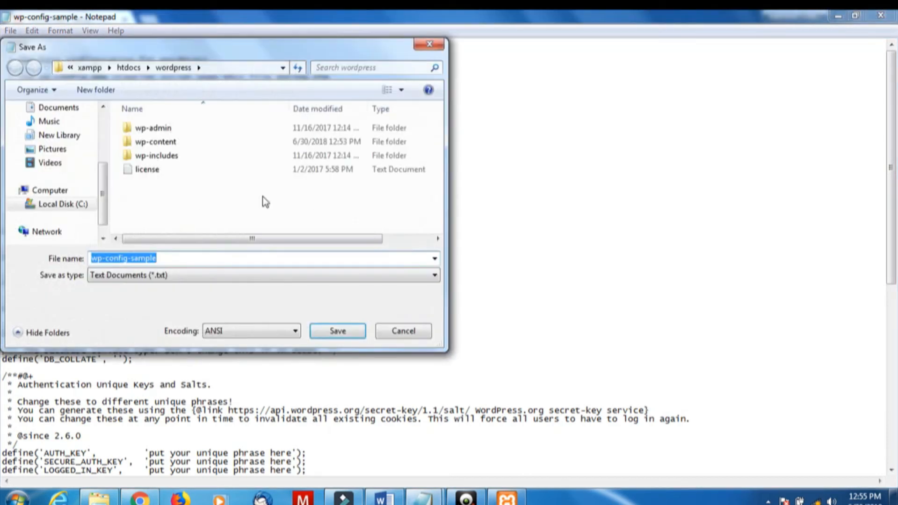
pyautogui.click(169, 257)
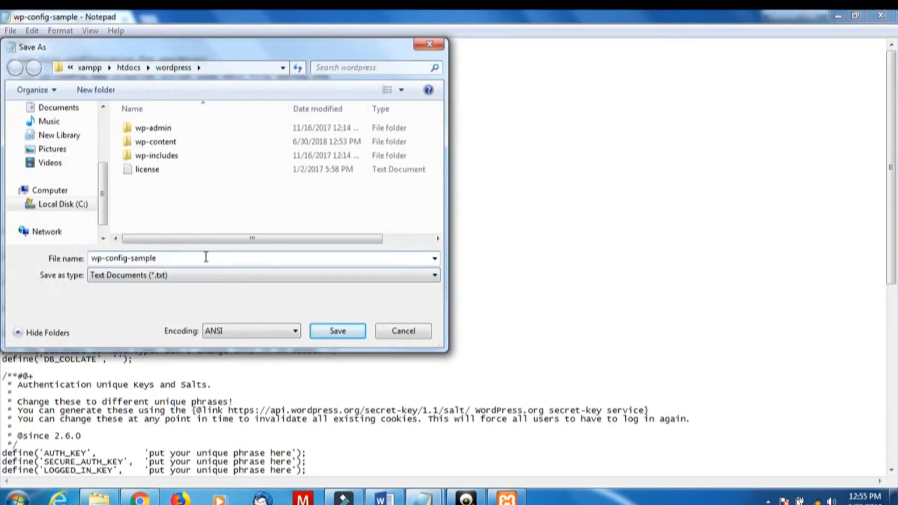
pyautogui.press('BackSpace')
pyautogui.press('BackSpace')
pyautogui.press('BackSpace')
pyautogui.press('BackSpace')
pyautogui.press('BackSpace')
pyautogui.press('BackSpace')
pyautogui.press('BackSpace')
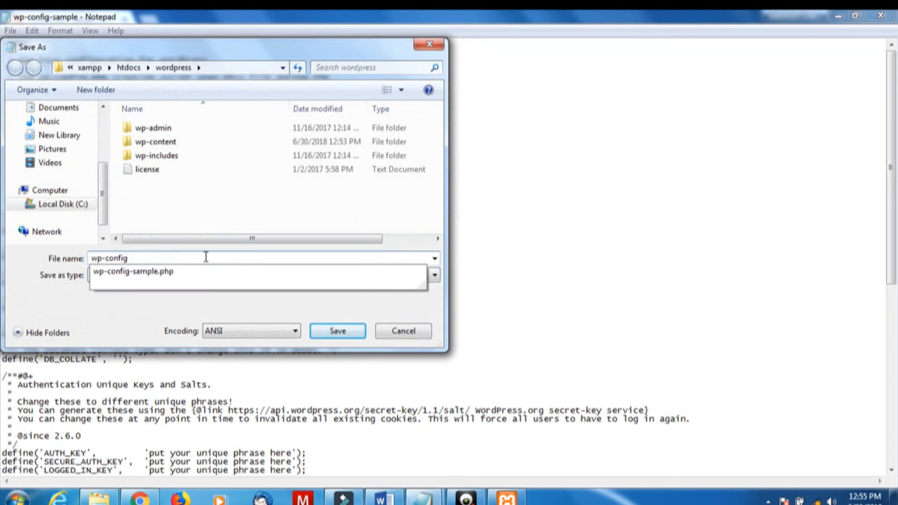
pyautogui.write('.')
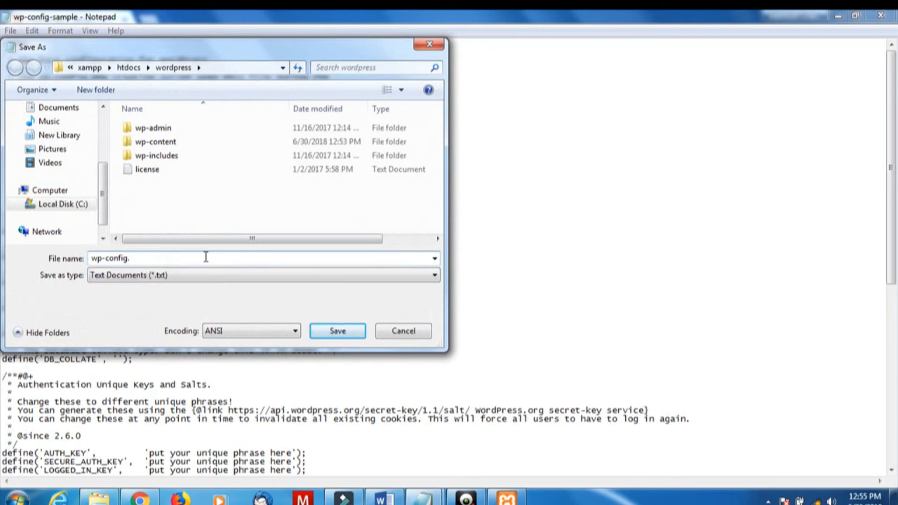
pyautogui.write('php')
pyautogui.click(354, 334)
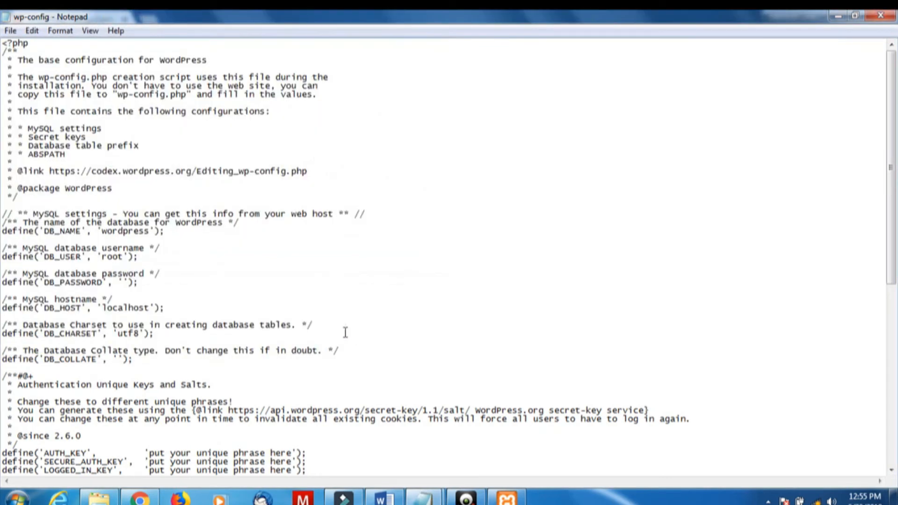
pyautogui.click(837, 16)
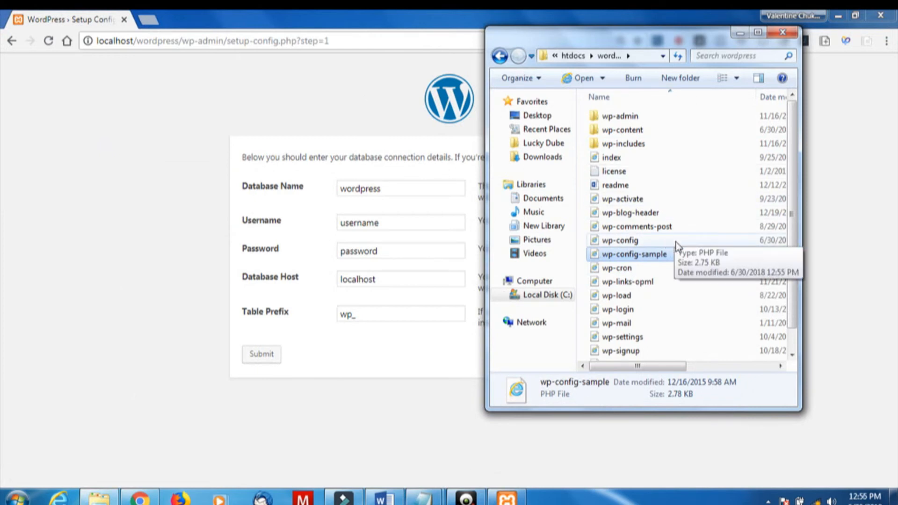
# Return to the WordPress setup form in Chrome, set the database Username to root, clear the Password field and submit the details.
pyautogui.click(382, 94)
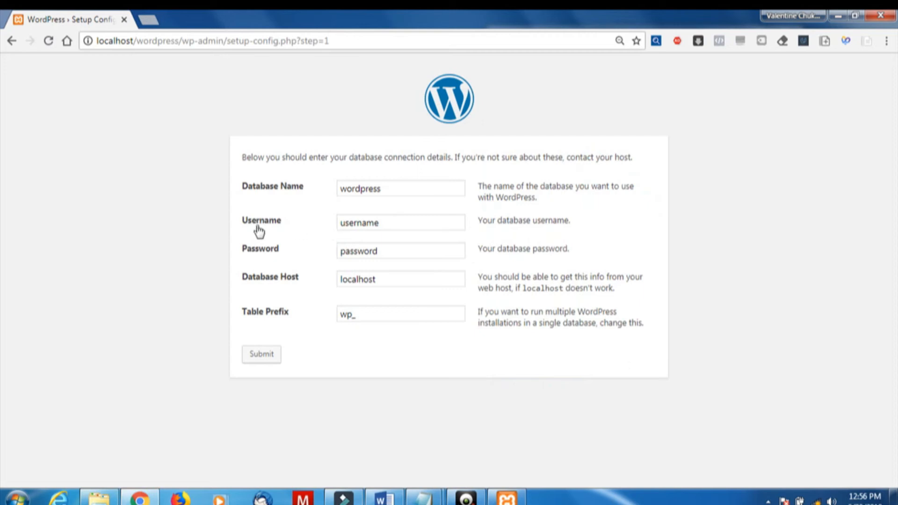
pyautogui.doubleClick(372, 223)
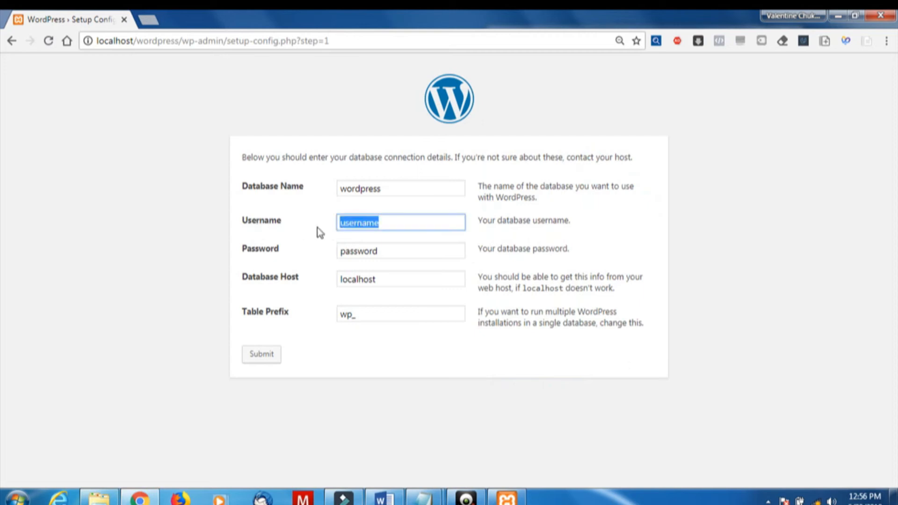
pyautogui.write('roo')
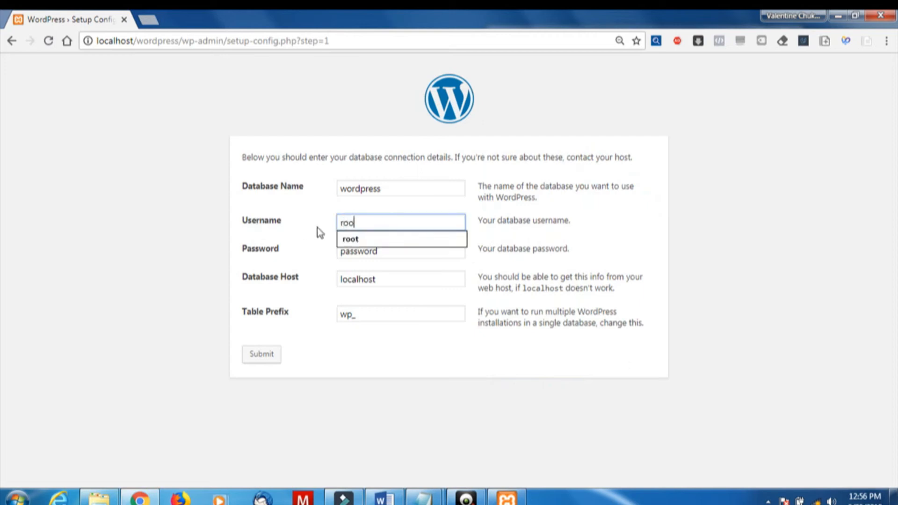
pyautogui.write('t')
pyautogui.click(365, 240)
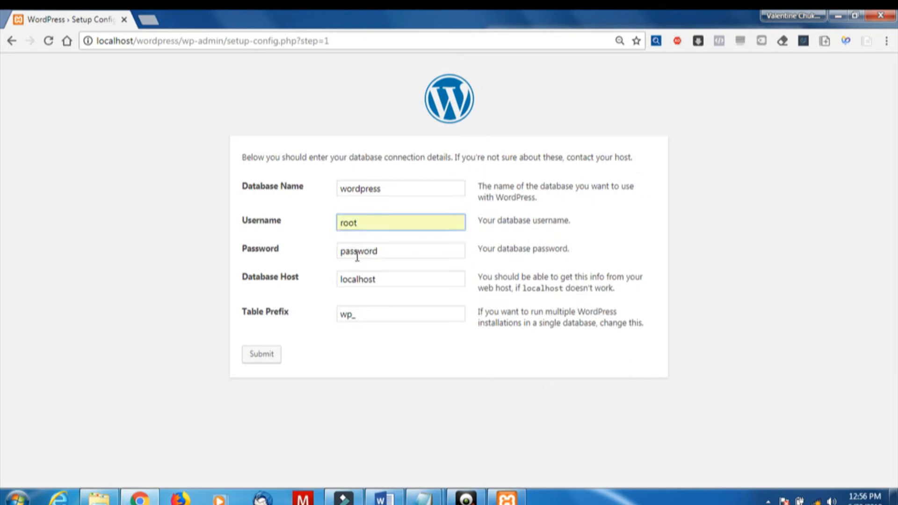
pyautogui.doubleClick(382, 250)
pyautogui.press('BackSpace')
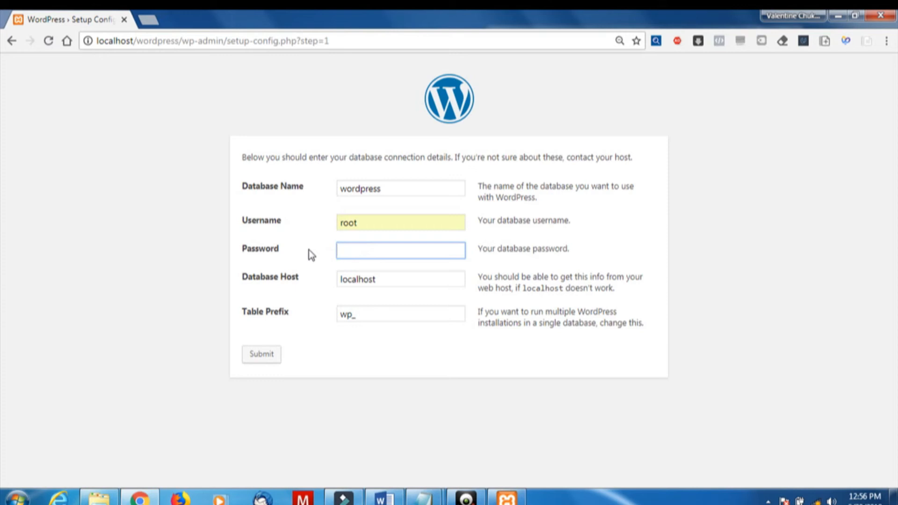
pyautogui.moveTo(366, 315); pyautogui.dragTo(286, 317)
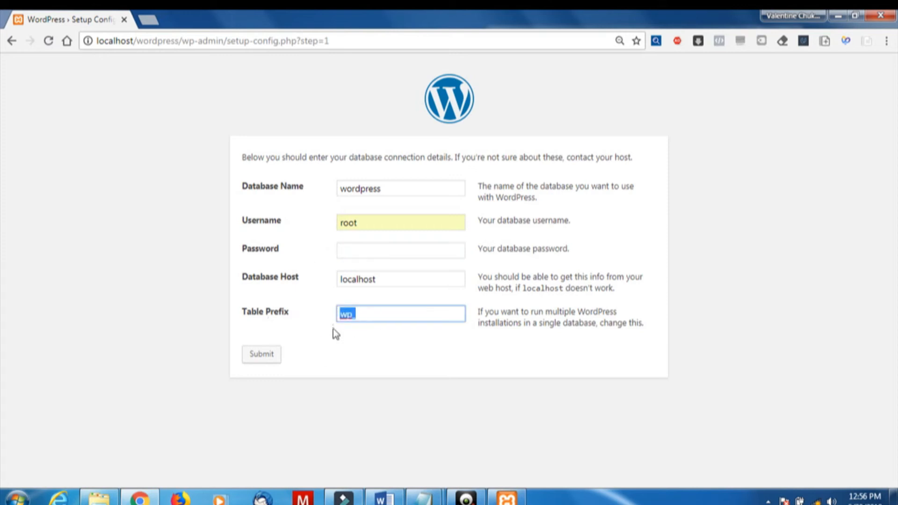
pyautogui.click(316, 355)
pyautogui.click(261, 355)
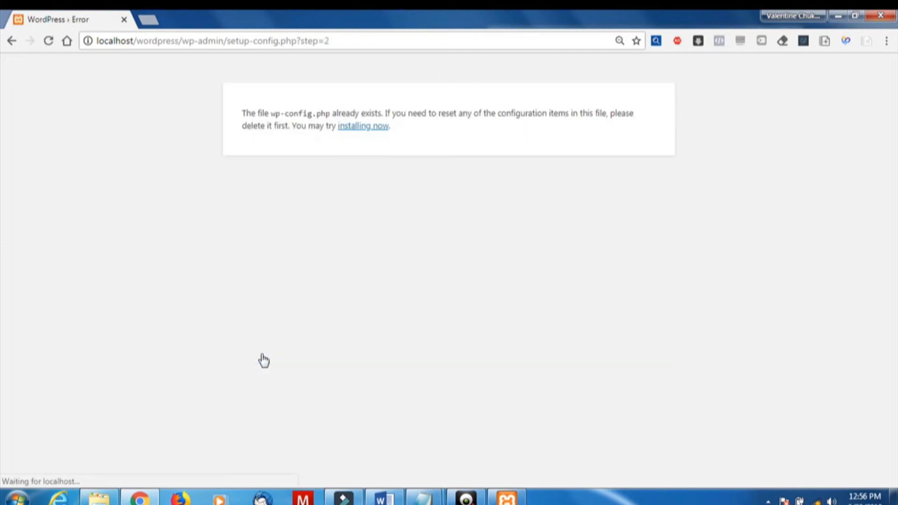
# Continue to the WordPress installation form and set the Site Title to offflinedemowebsite.
pyautogui.click(360, 126)
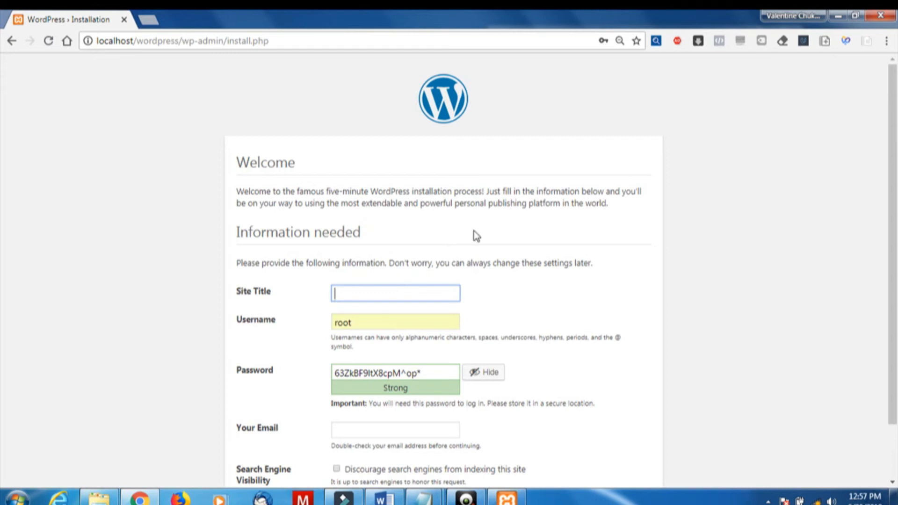
pyautogui.scroll(-1, 475, 234)
pyautogui.scroll(1, 489, 232)
pyautogui.write('line')
pyautogui.write('demowebsite')
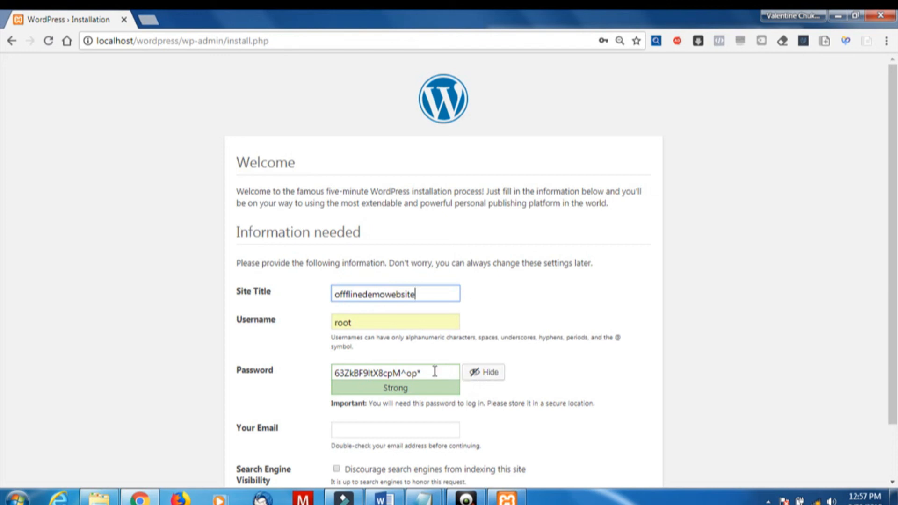
# Hide the generated admin password and replace it with a chosen account password.
pyautogui.moveTo(435, 371); pyautogui.dragTo(277, 371)
pyautogui.click(492, 380)
pyautogui.press('BackSpace')
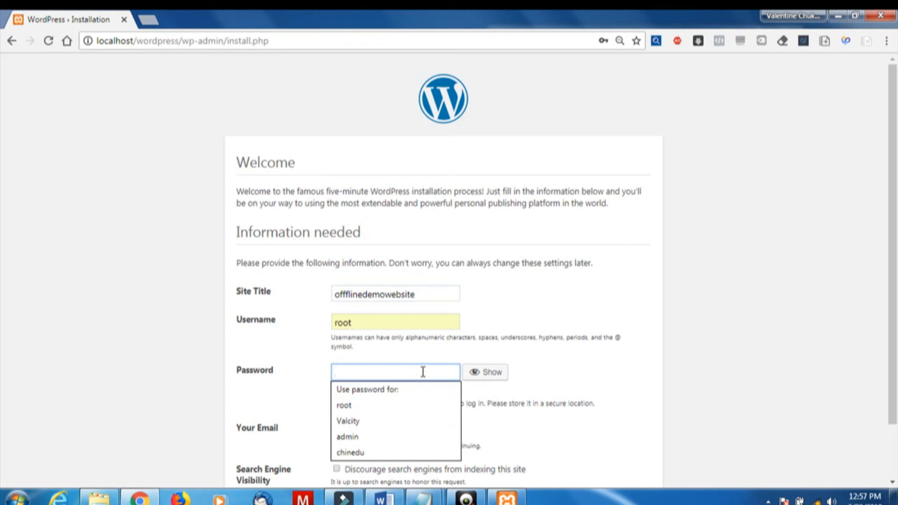
pyautogui.write('••••••')
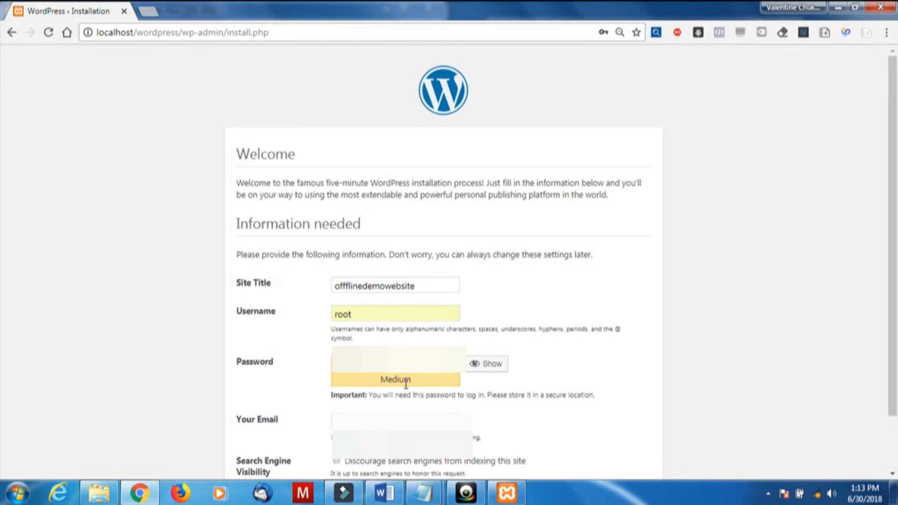
# Fill in the administrator's email from the autofill suggestion and install WordPress.
pyautogui.click(374, 423)
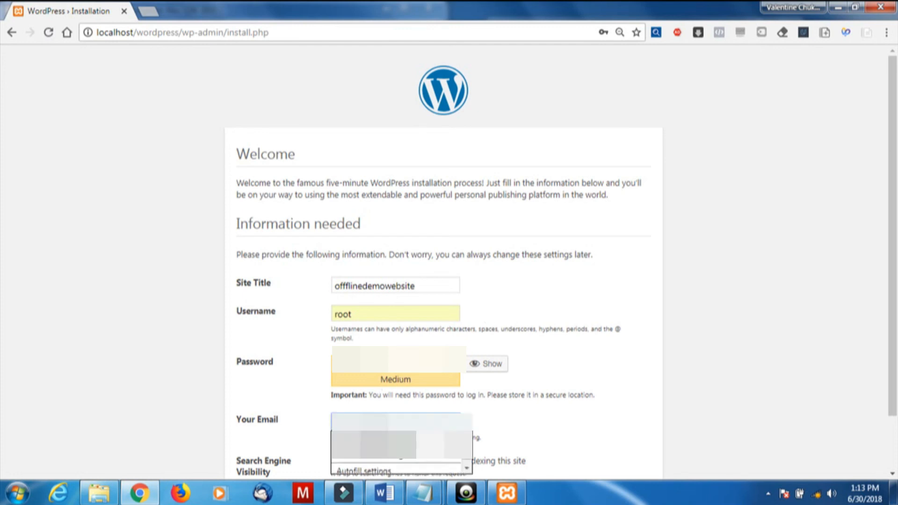
pyautogui.click(374, 440)
pyautogui.scroll(-2, 429, 410)
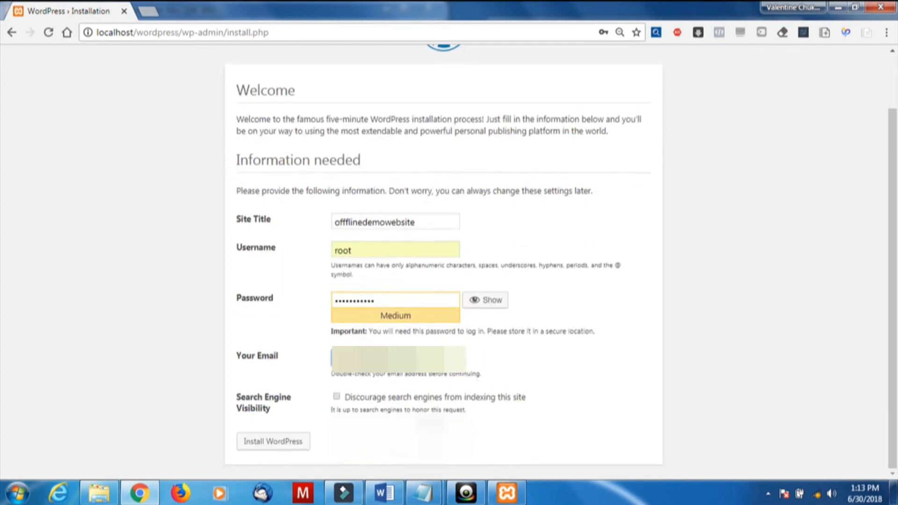
pyautogui.click(274, 443)
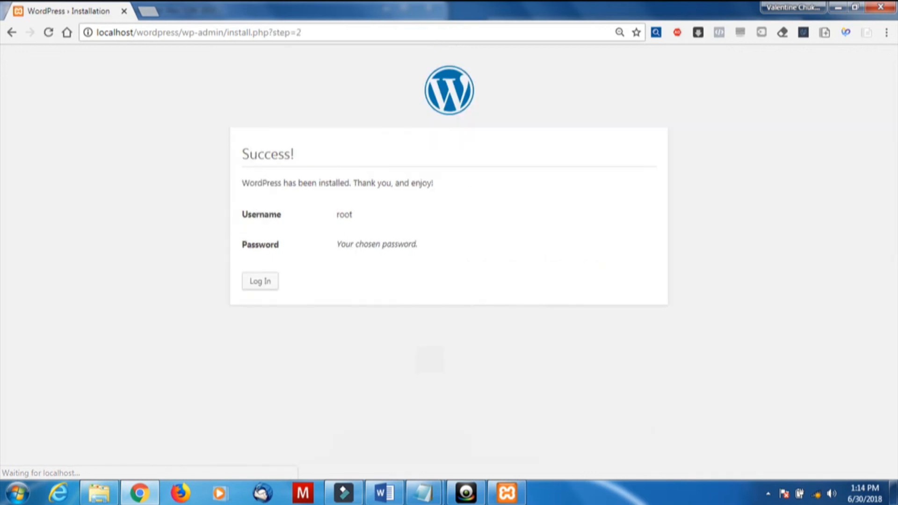
# Proceed to the login page, enable Remember Me and log in with the prefilled root account.
pyautogui.click(263, 283)
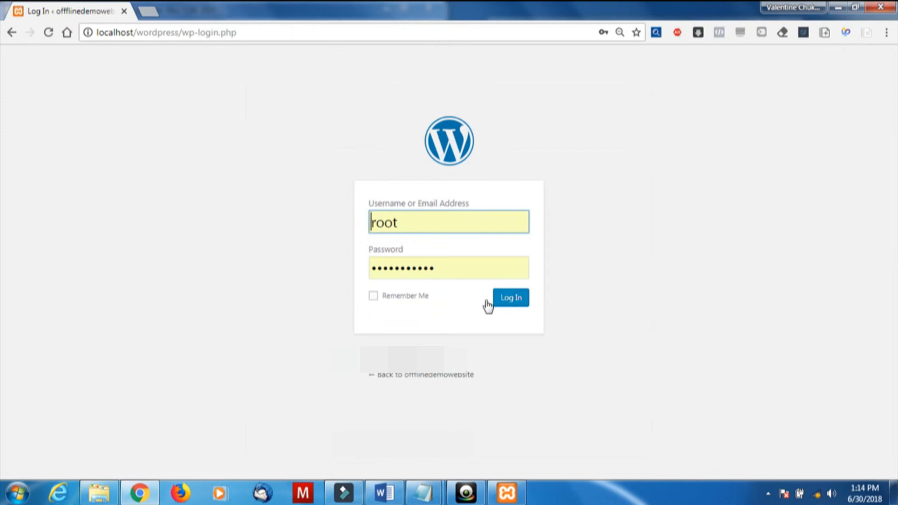
pyautogui.click(373, 296)
pyautogui.click(511, 301)
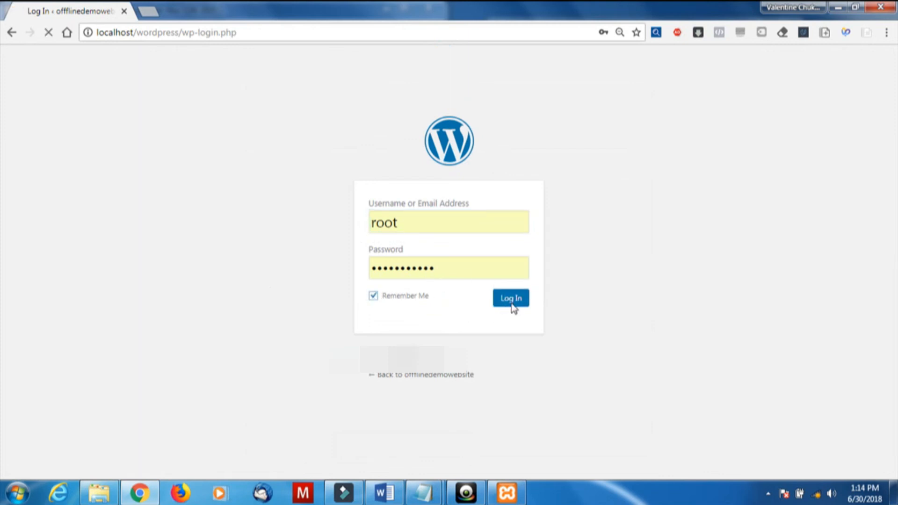